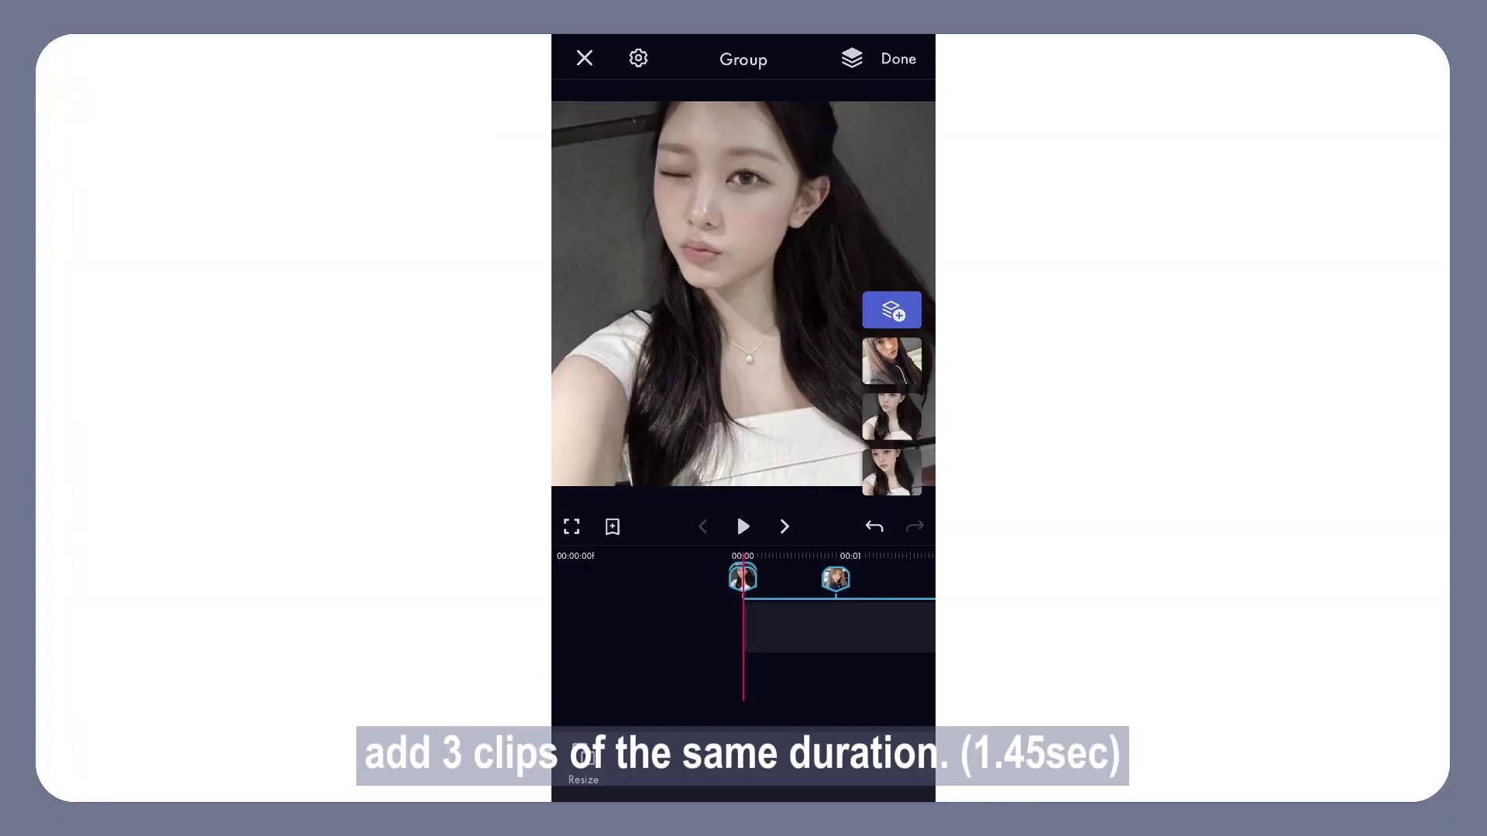
Step: Preview the Group, then hide the photo layer starting at 00:00:25
{"action": "left_click", "coordinate": [743, 526]}
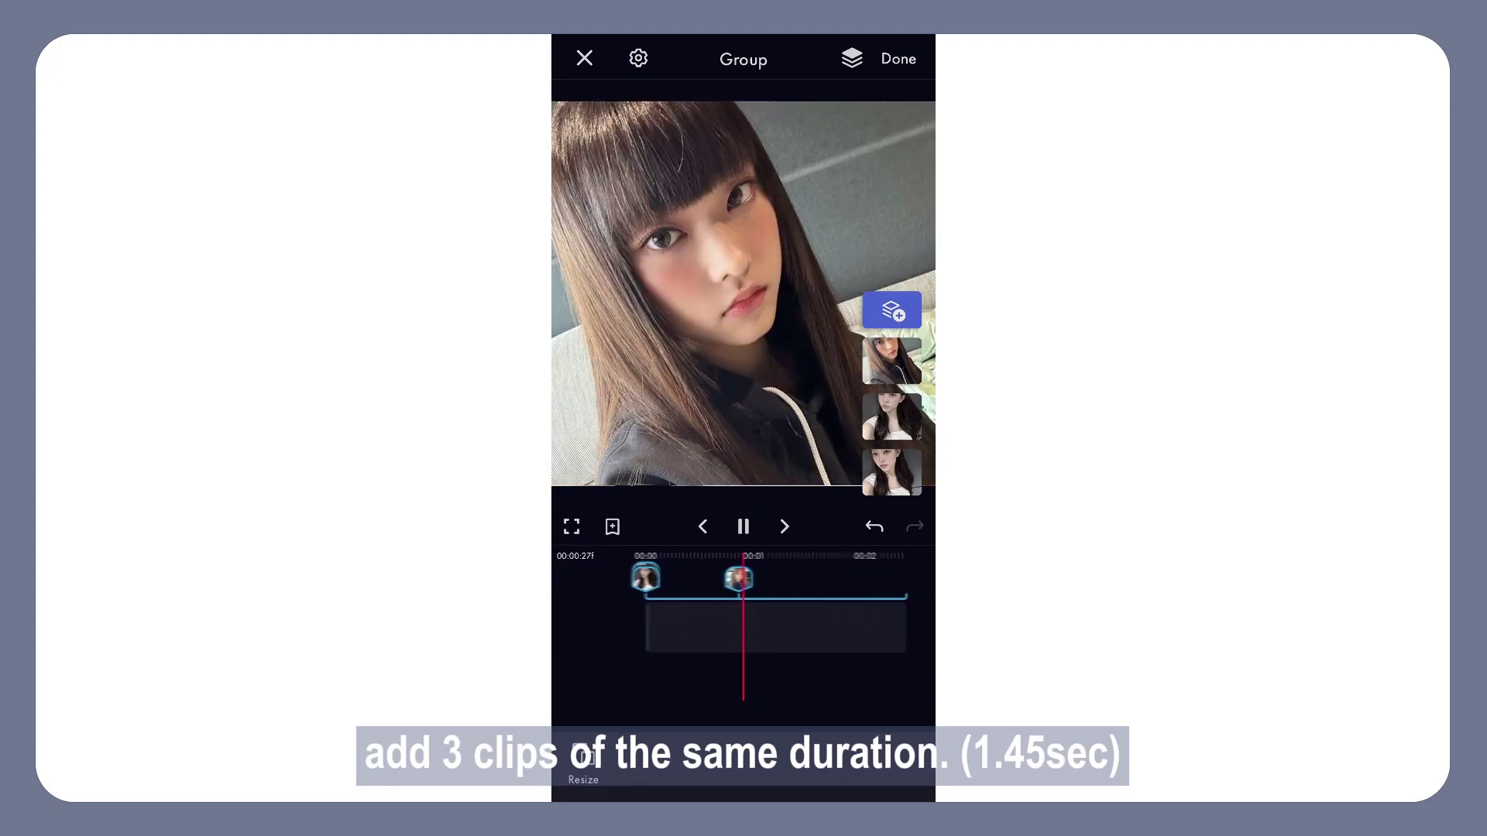
{"action": "left_click", "coordinate": [742, 526]}
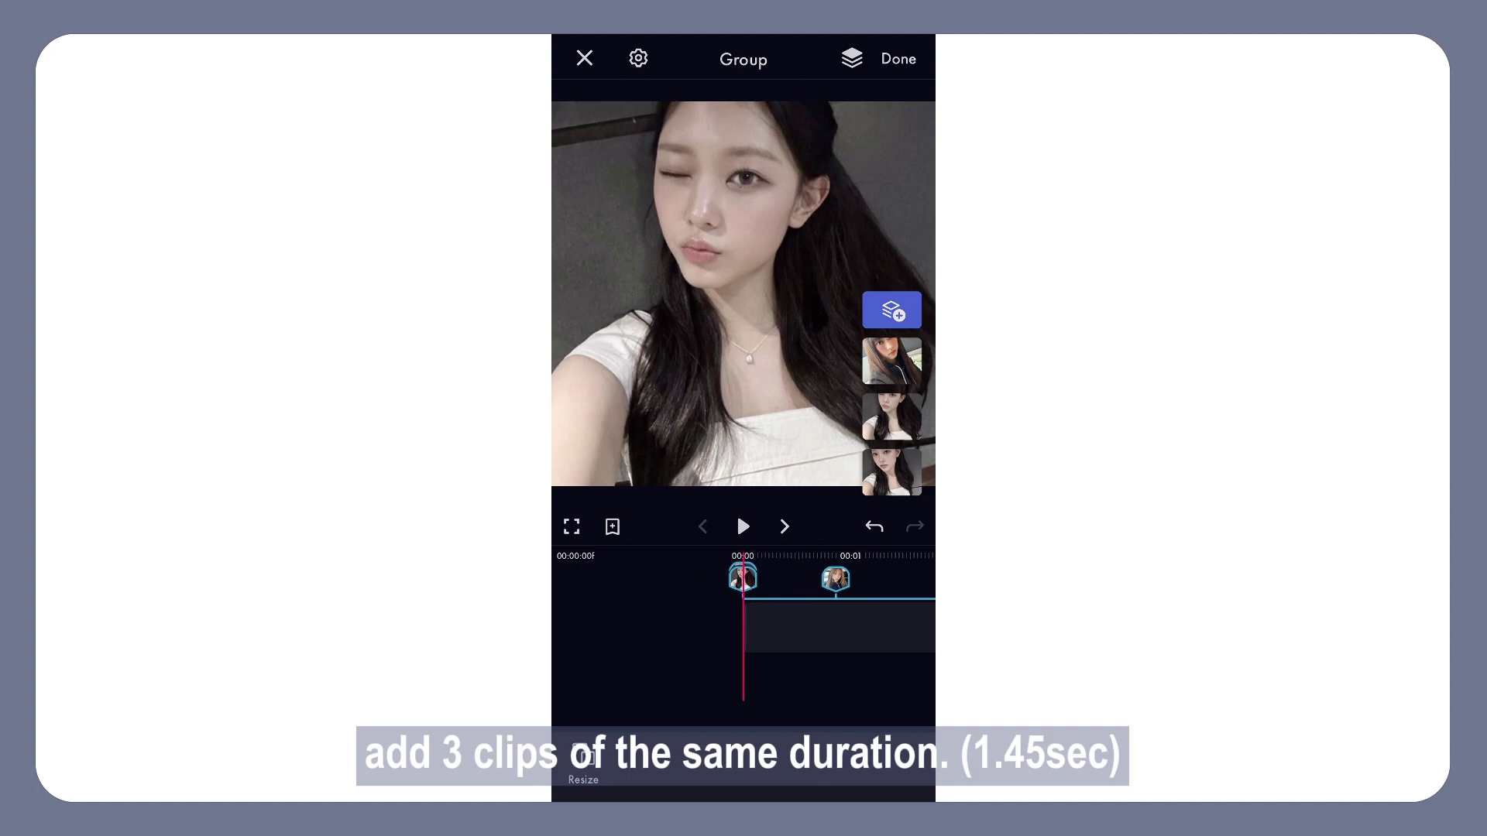
{"action": "left_click", "coordinate": [891, 361]}
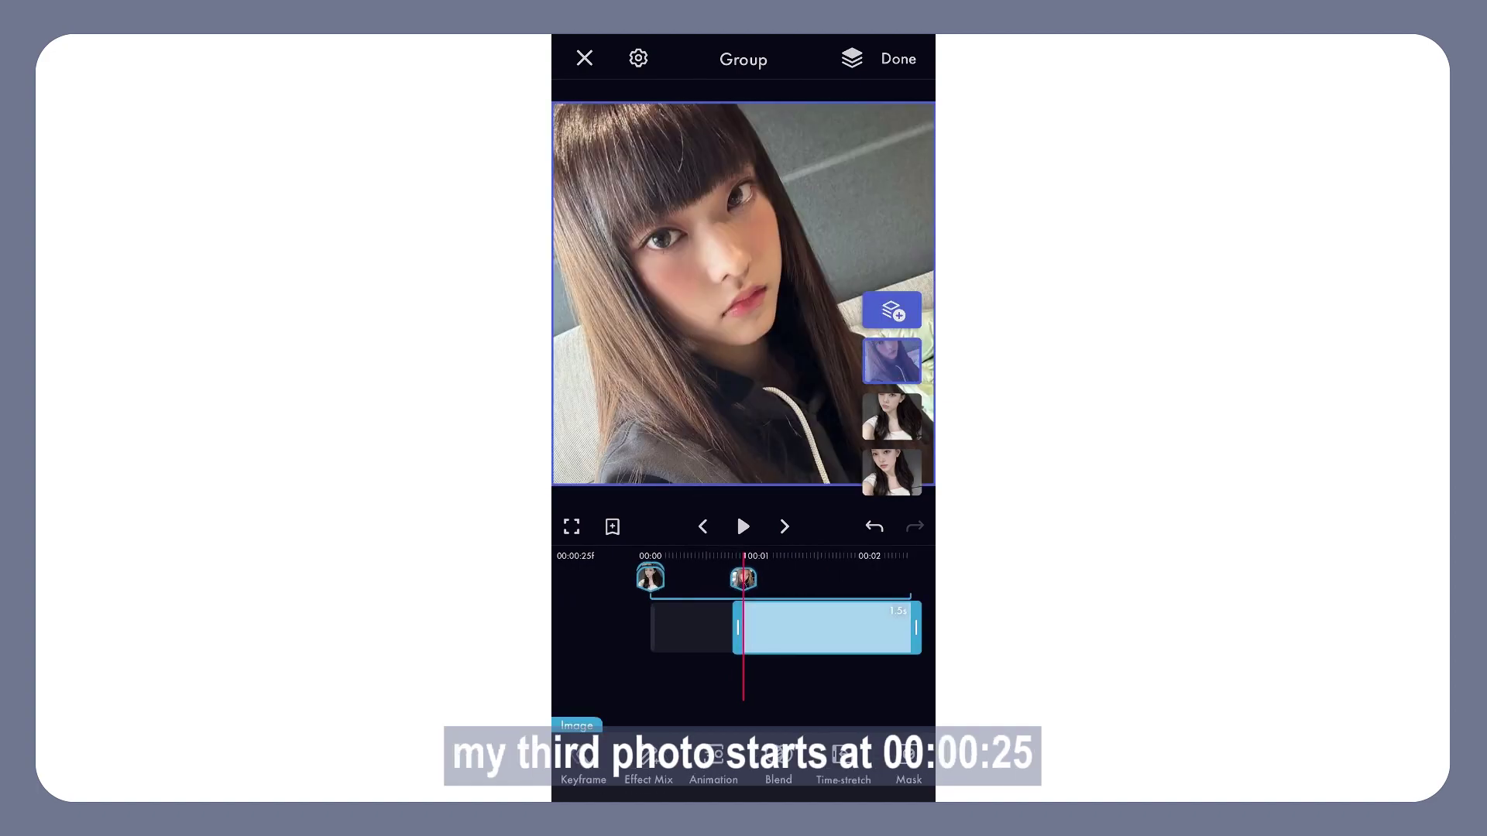
{"action": "right_click", "coordinate": [890, 357]}
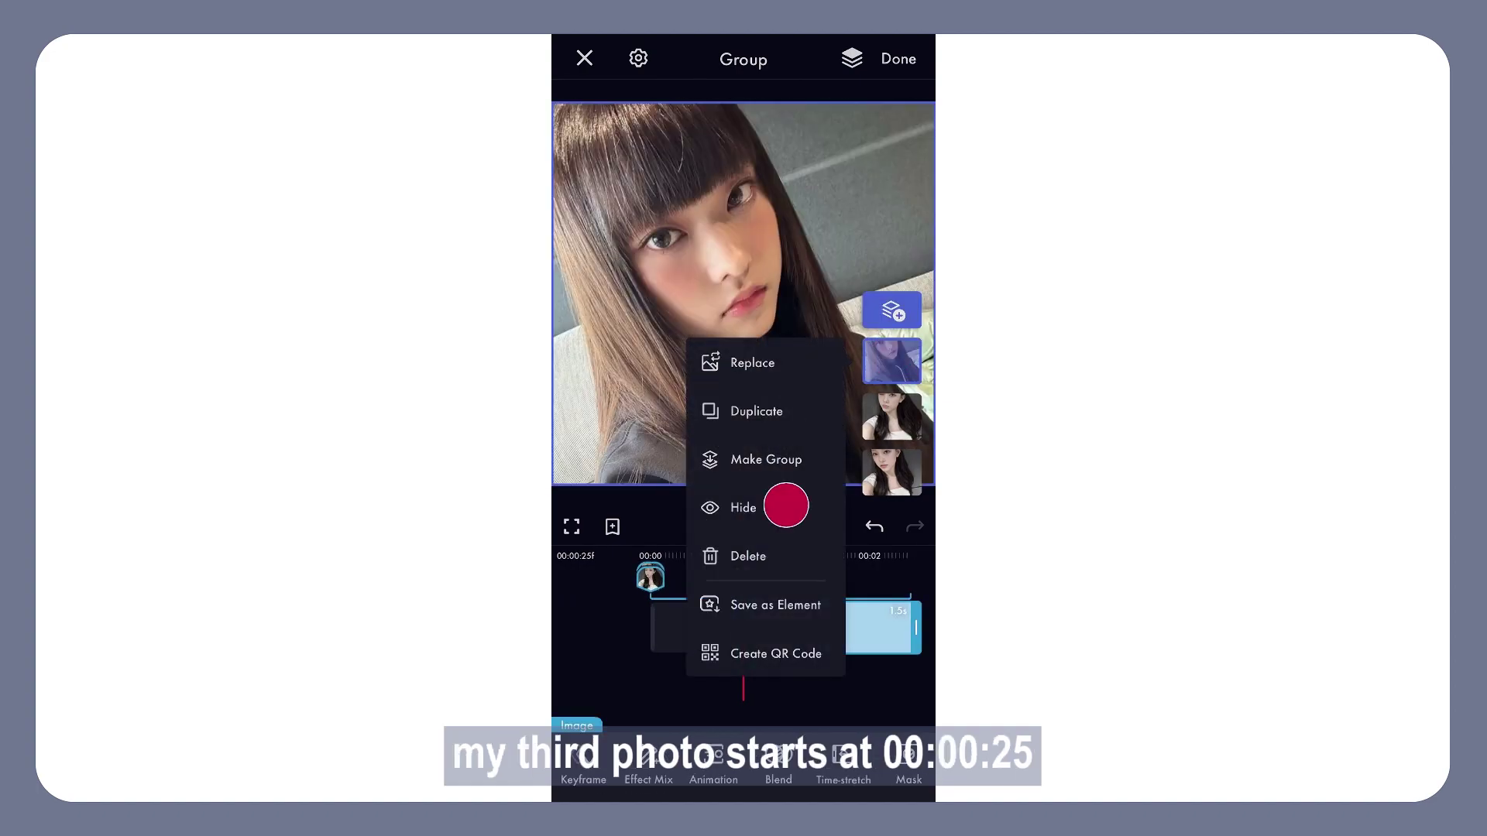
{"action": "left_click", "coordinate": [786, 505]}
Step: Return the timeline to 00:00 and select the first photo's layer
{"action": "left_click", "coordinate": [590, 566]}
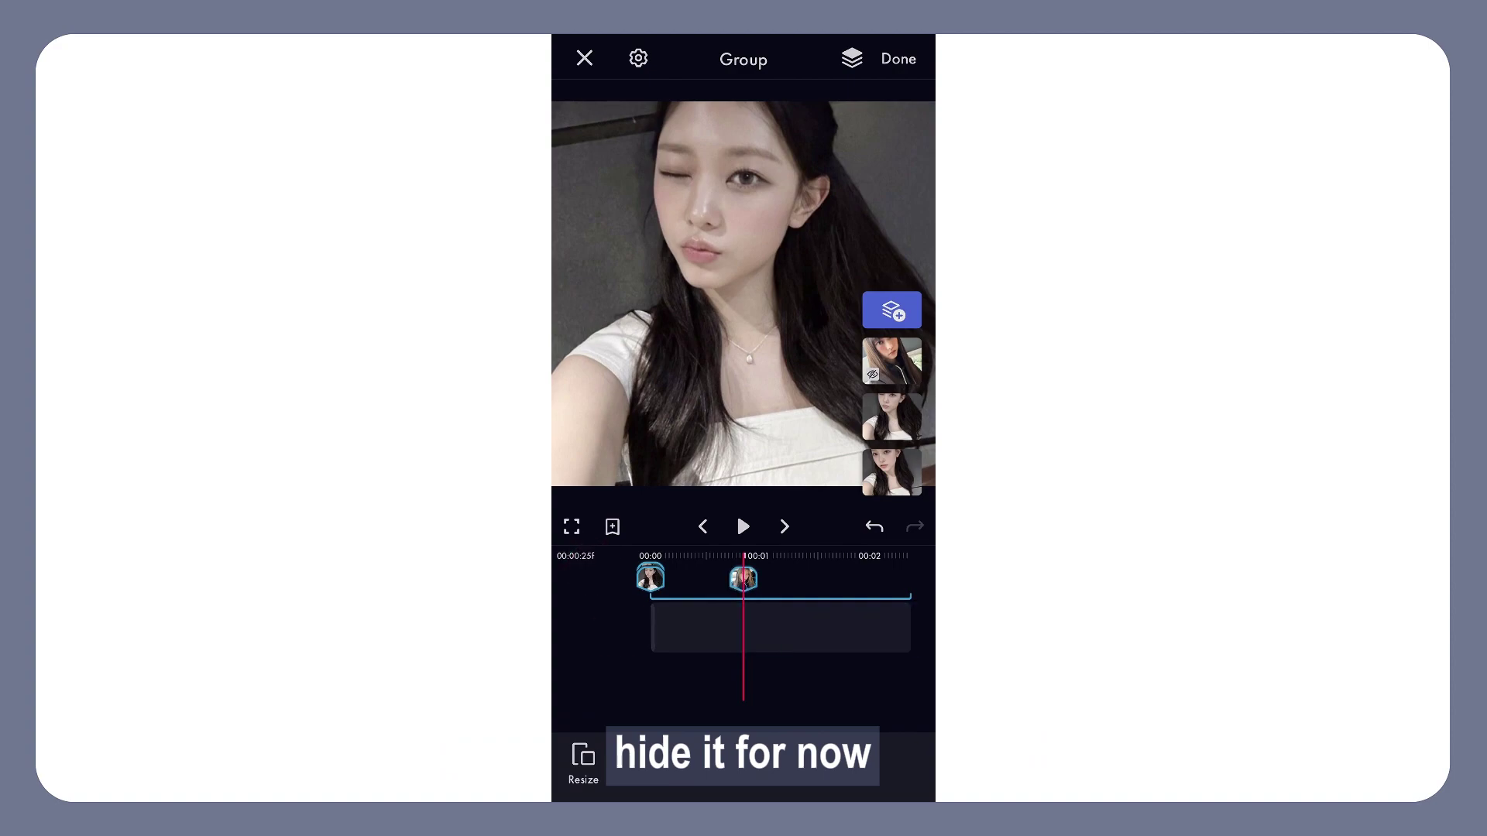
{"action": "left_click_drag", "start_coordinate": [582, 637], "coordinate": [674, 637]}
{"action": "left_click", "coordinate": [892, 472]}
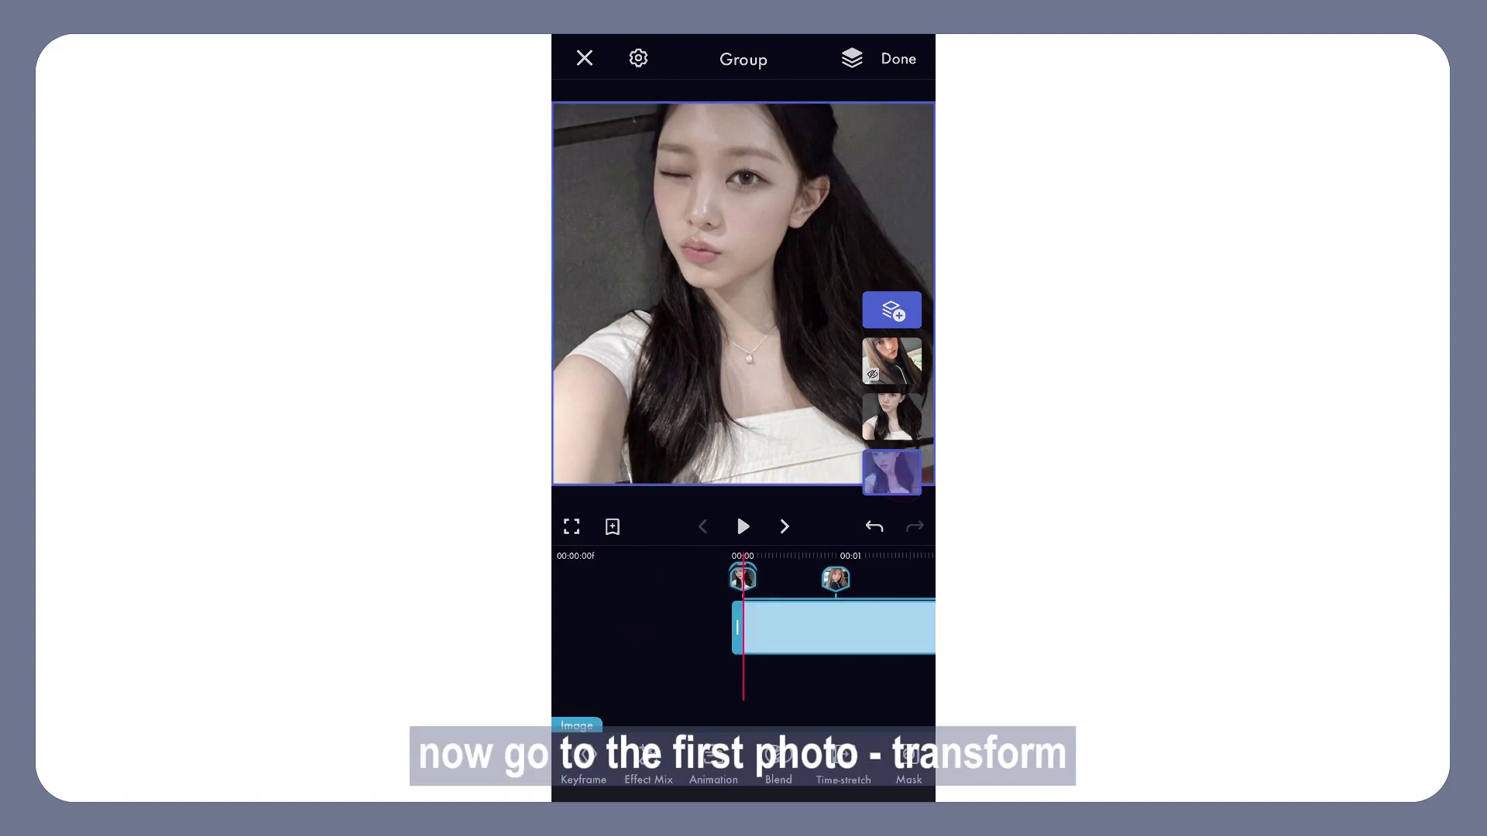
Step: Open the first photo's Transform settings and preview the clip from 00:00
{"action": "left_click", "coordinate": [581, 779]}
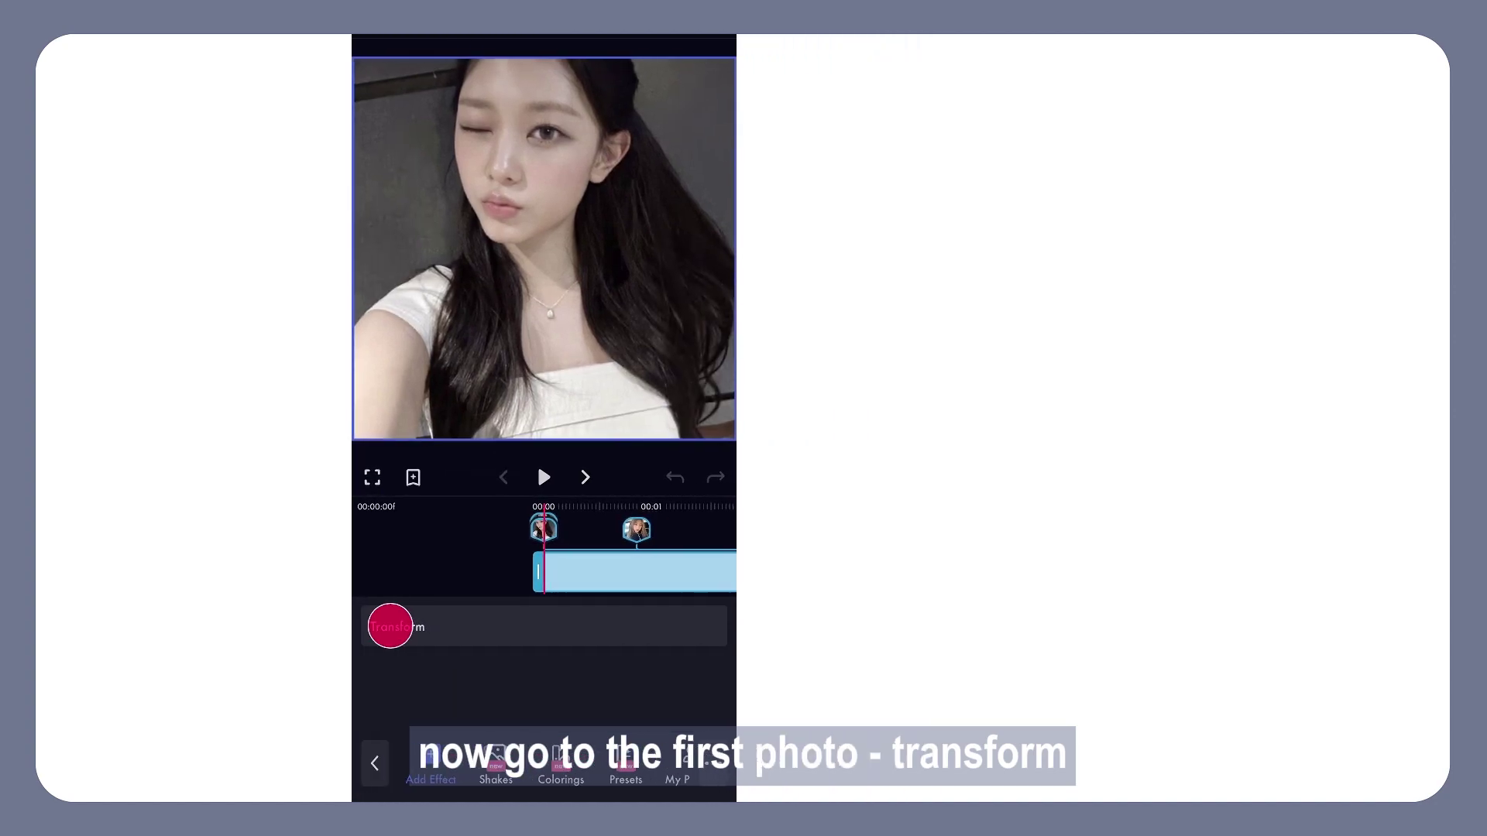
{"action": "left_click", "coordinate": [387, 477]}
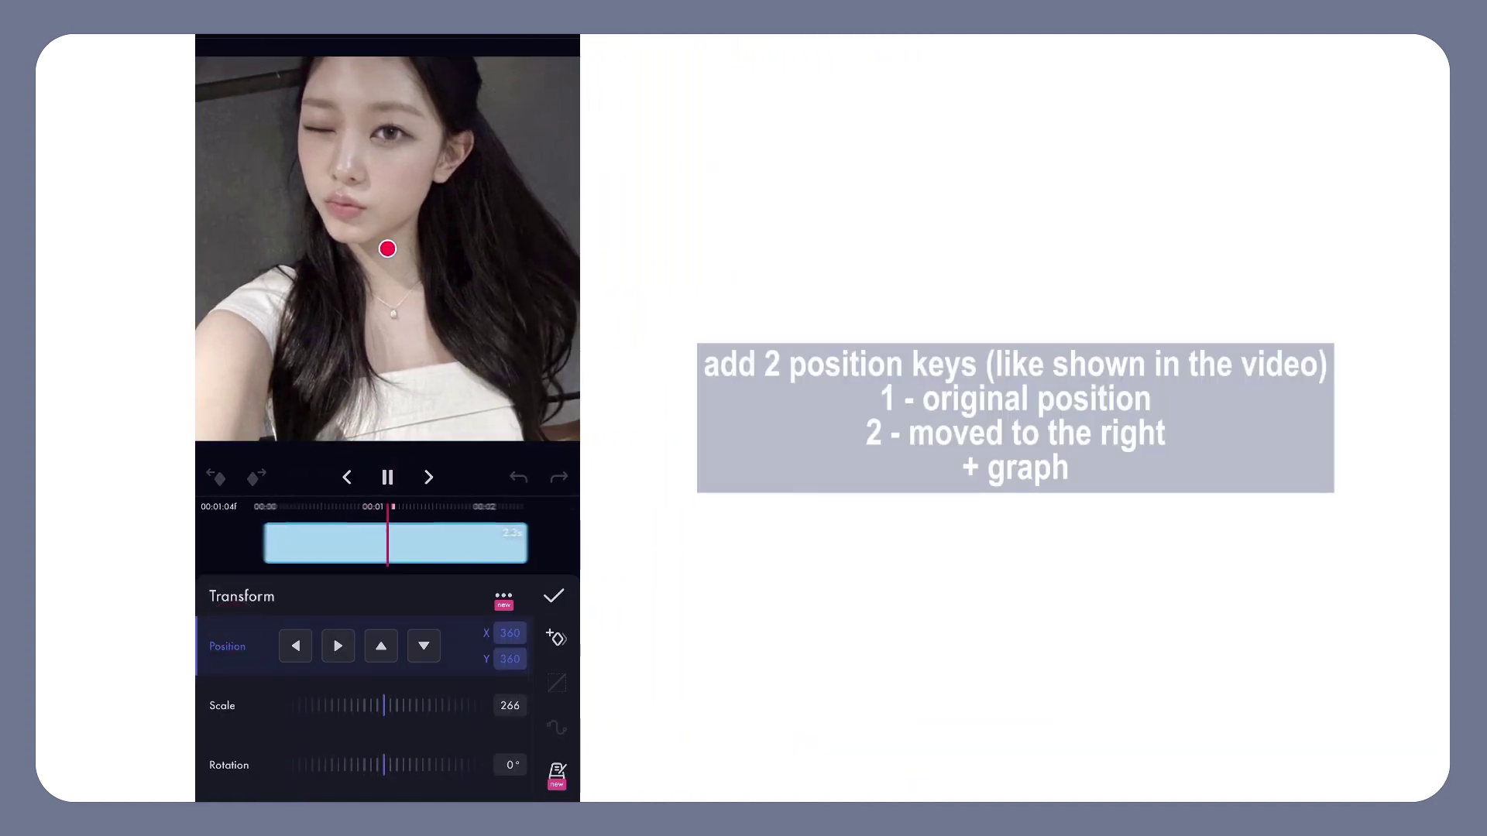
{"action": "left_click", "coordinate": [384, 474]}
{"action": "left_click", "coordinate": [554, 595]}
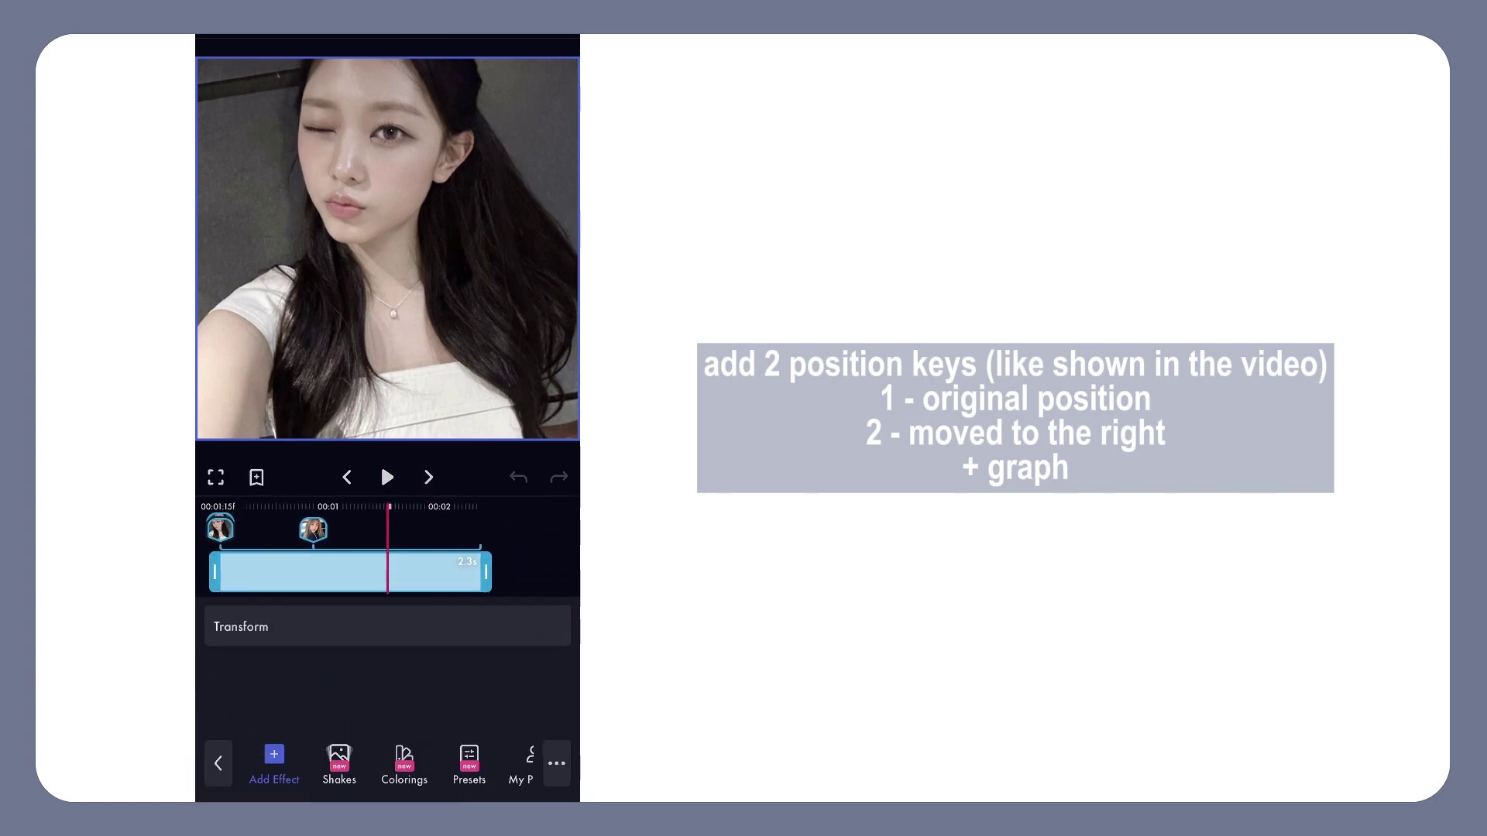
{"action": "left_click", "coordinate": [267, 622]}
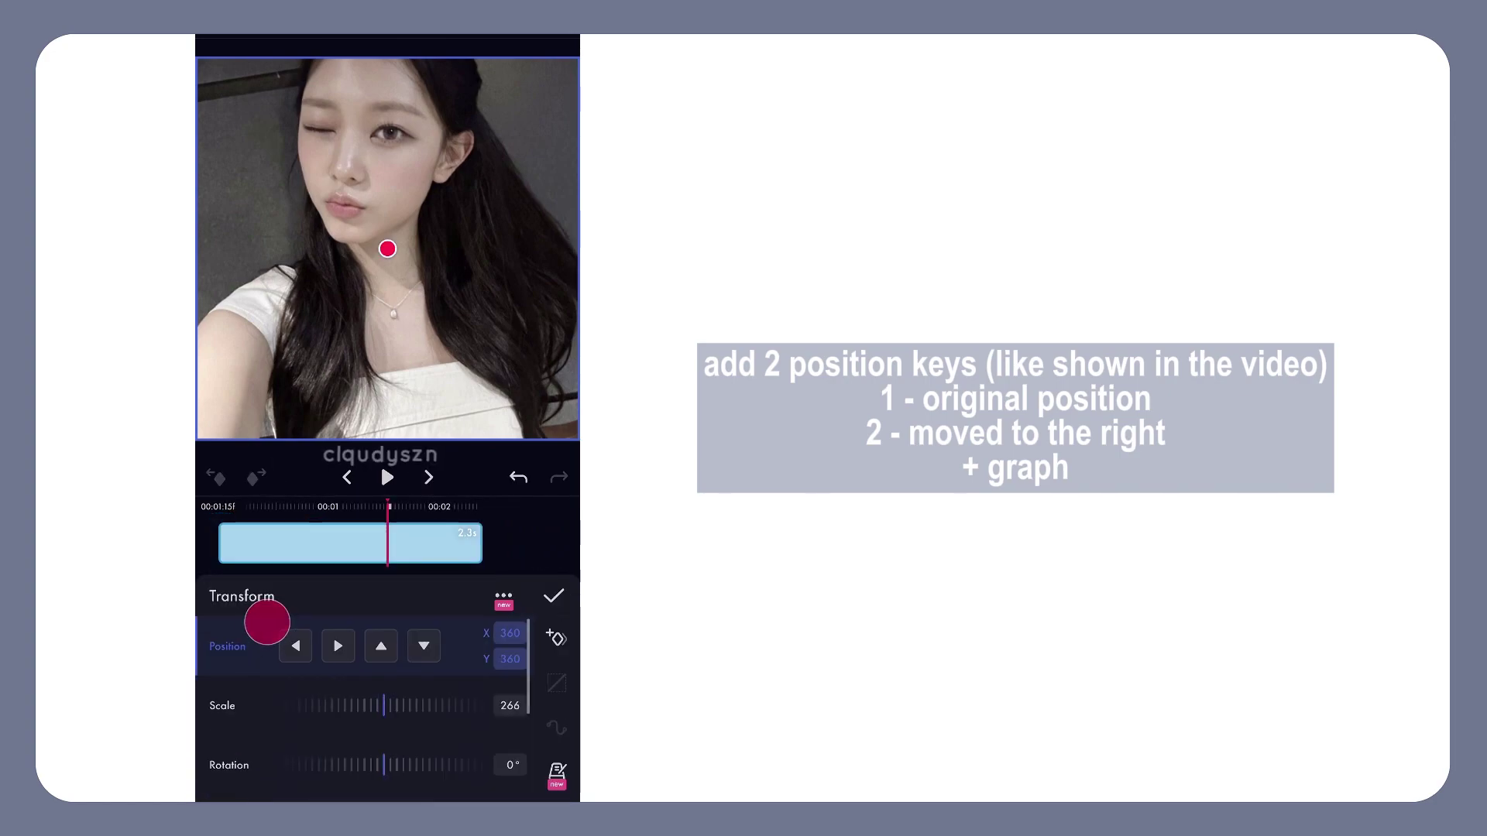
{"action": "left_click_drag", "start_coordinate": [387, 563], "coordinate": [548, 563]}
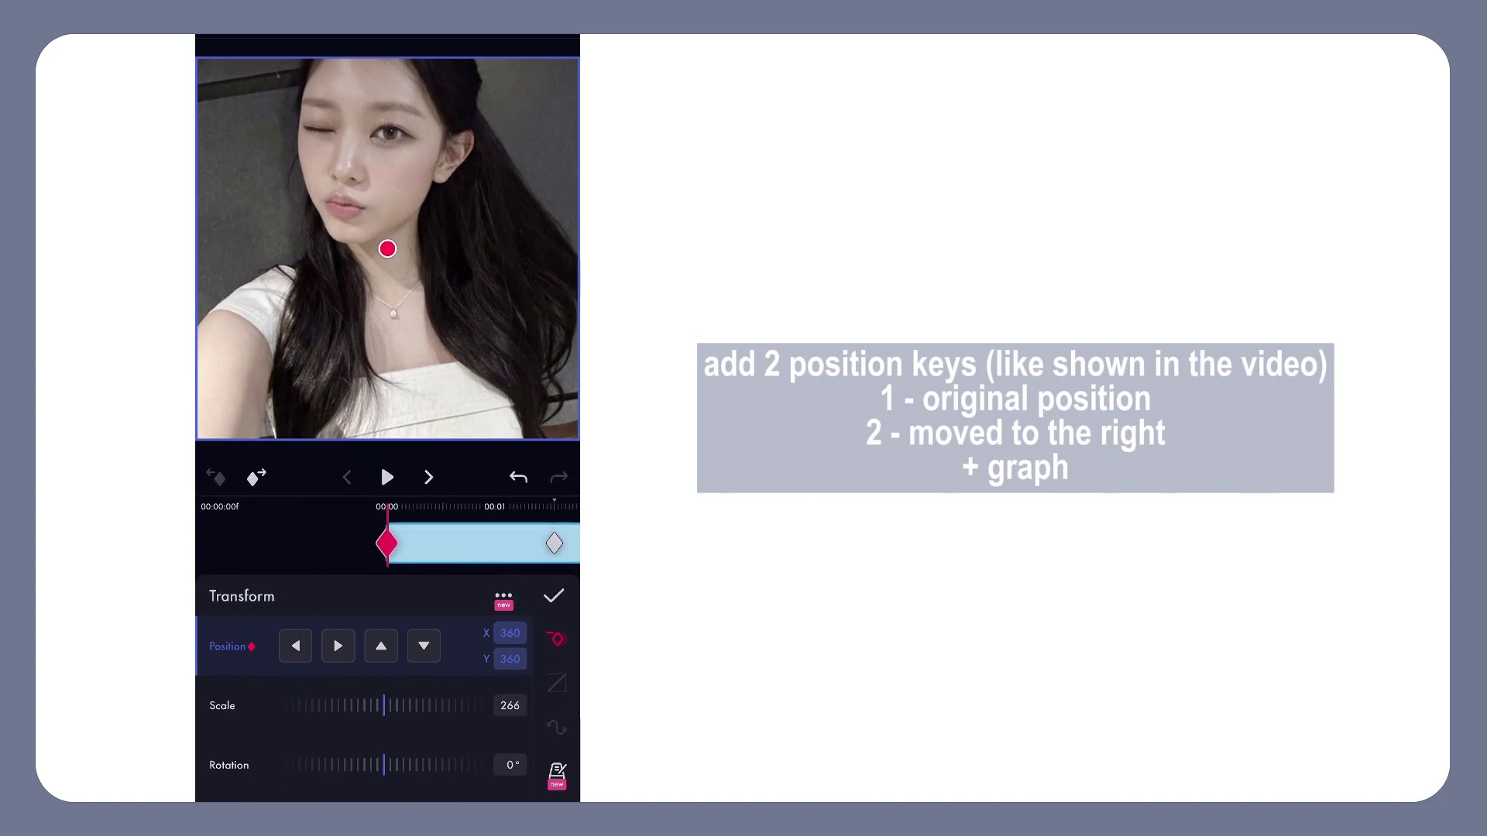
Step: At 00:01:15, slide the first photo right to about X 716 for the second Position key
{"action": "left_click_drag", "start_coordinate": [526, 388], "coordinate": [446, 353]}
{"action": "left_click", "coordinate": [523, 481]}
{"action": "left_click", "coordinate": [256, 477]}
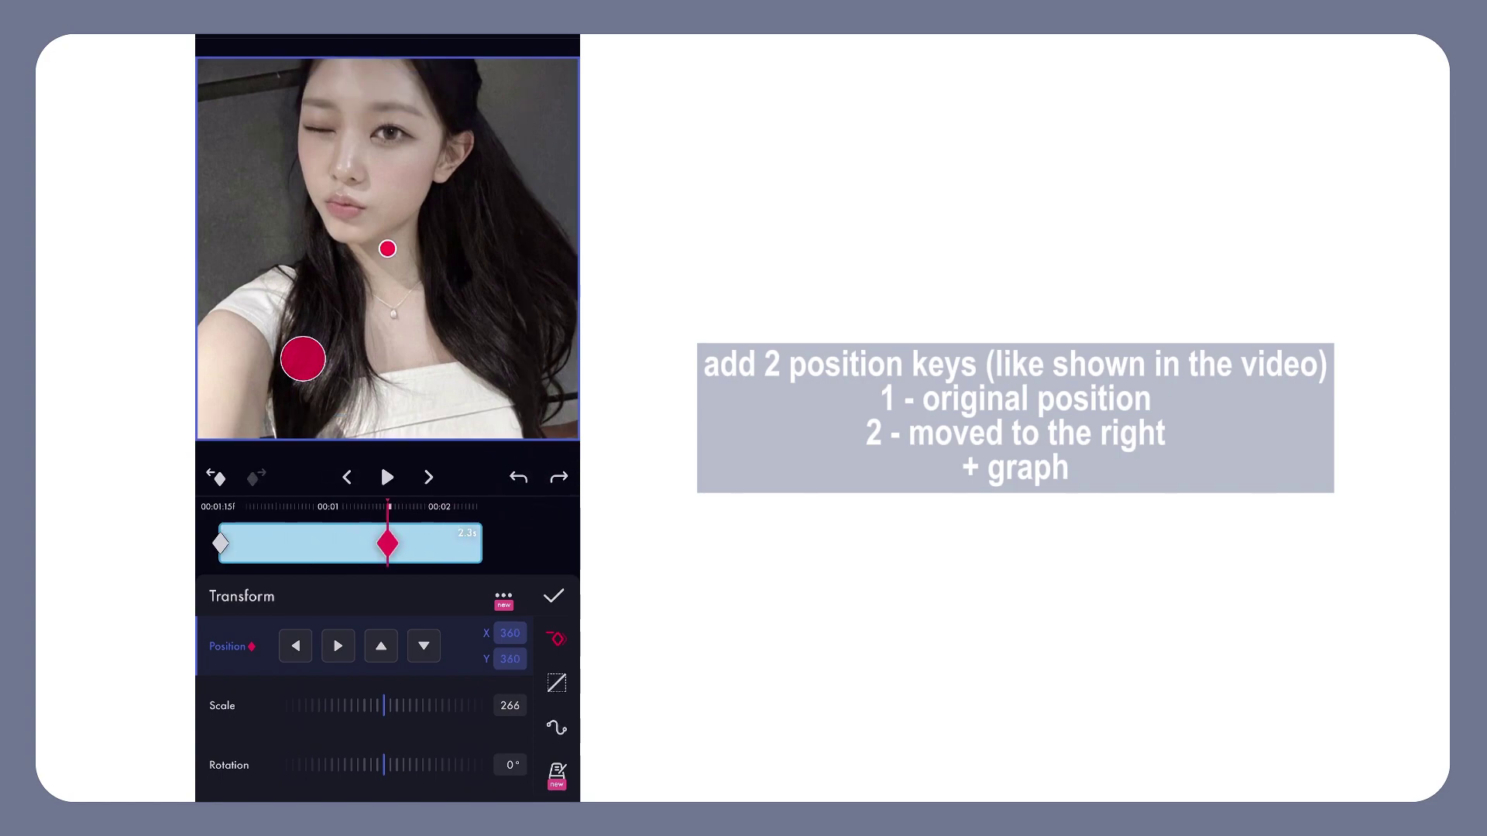
{"action": "left_click_drag", "start_coordinate": [303, 358], "coordinate": [512, 352]}
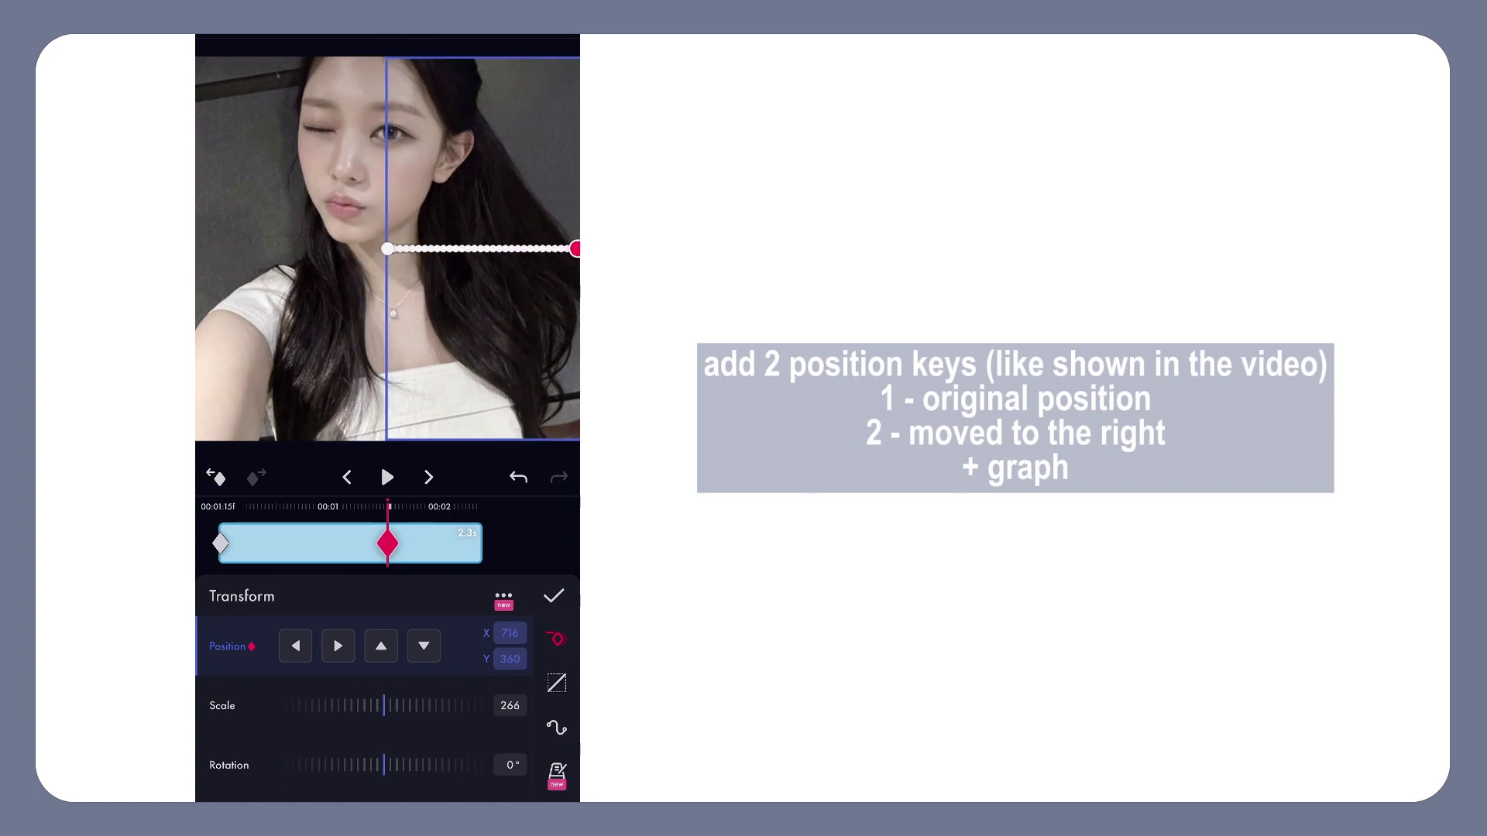
{"action": "left_click_drag", "start_coordinate": [476, 544], "coordinate": [536, 545]}
Step: Shape the position keys' ease graph into an ease-in-out S-curve, preview it, and copy the graph
{"action": "left_click", "coordinate": [552, 685]}
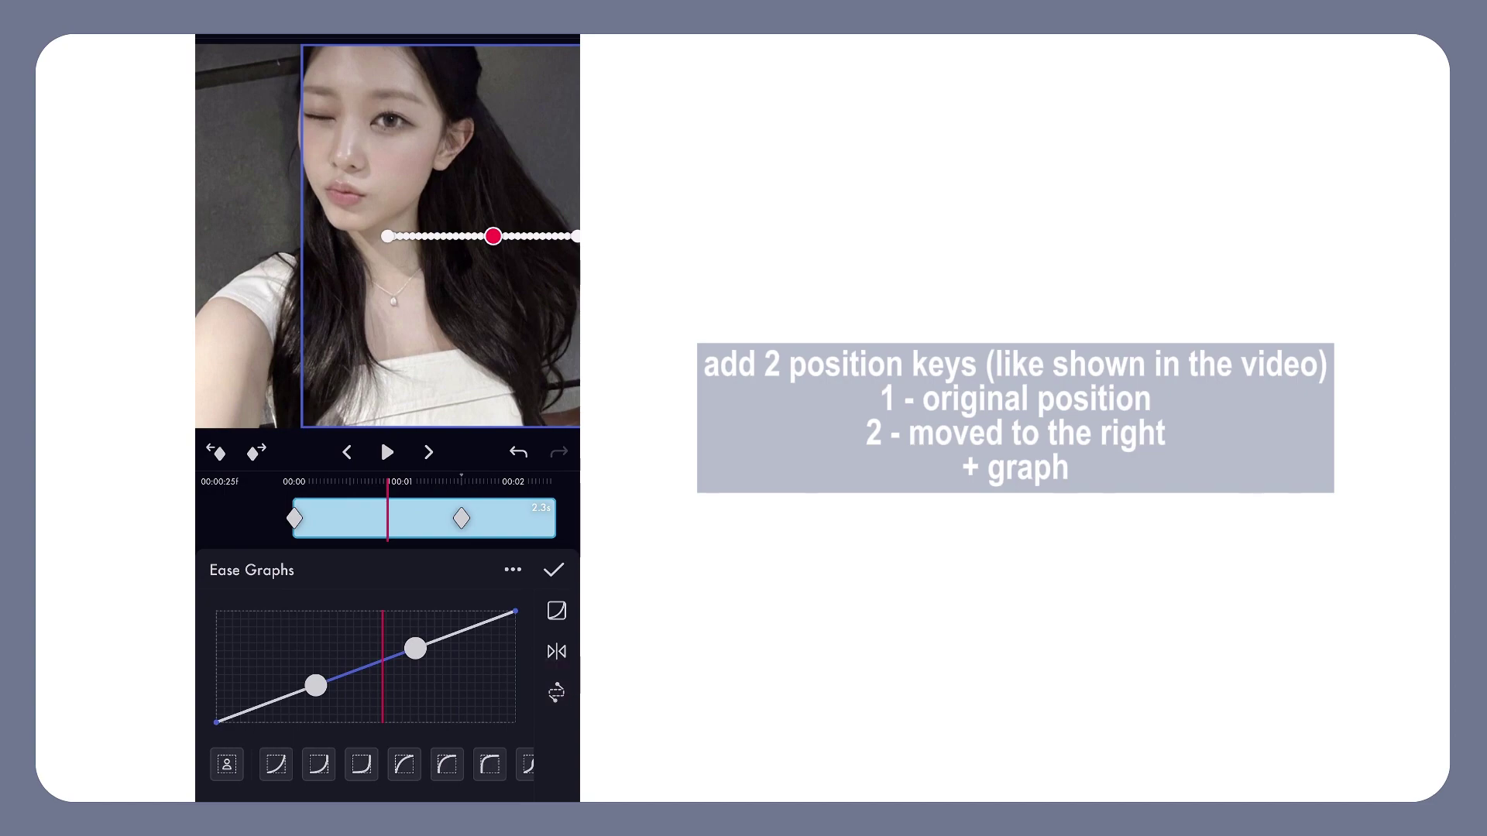
{"action": "left_click", "coordinate": [425, 769]}
{"action": "left_click_drag", "start_coordinate": [415, 648], "coordinate": [373, 542]}
{"action": "left_click_drag", "start_coordinate": [370, 611], "coordinate": [282, 610]}
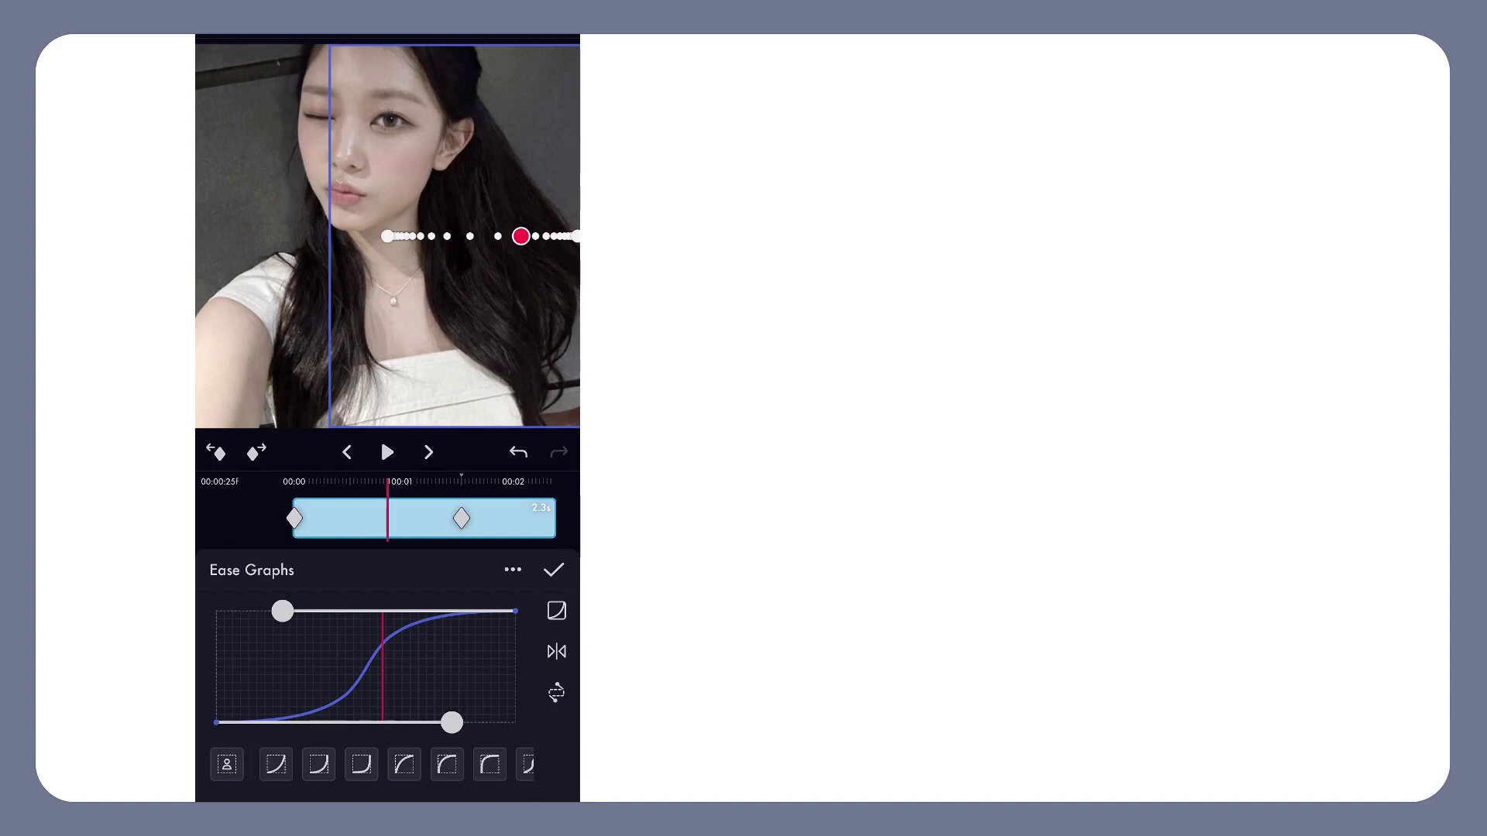
{"action": "left_click", "coordinate": [387, 452]}
{"action": "left_click", "coordinate": [387, 453]}
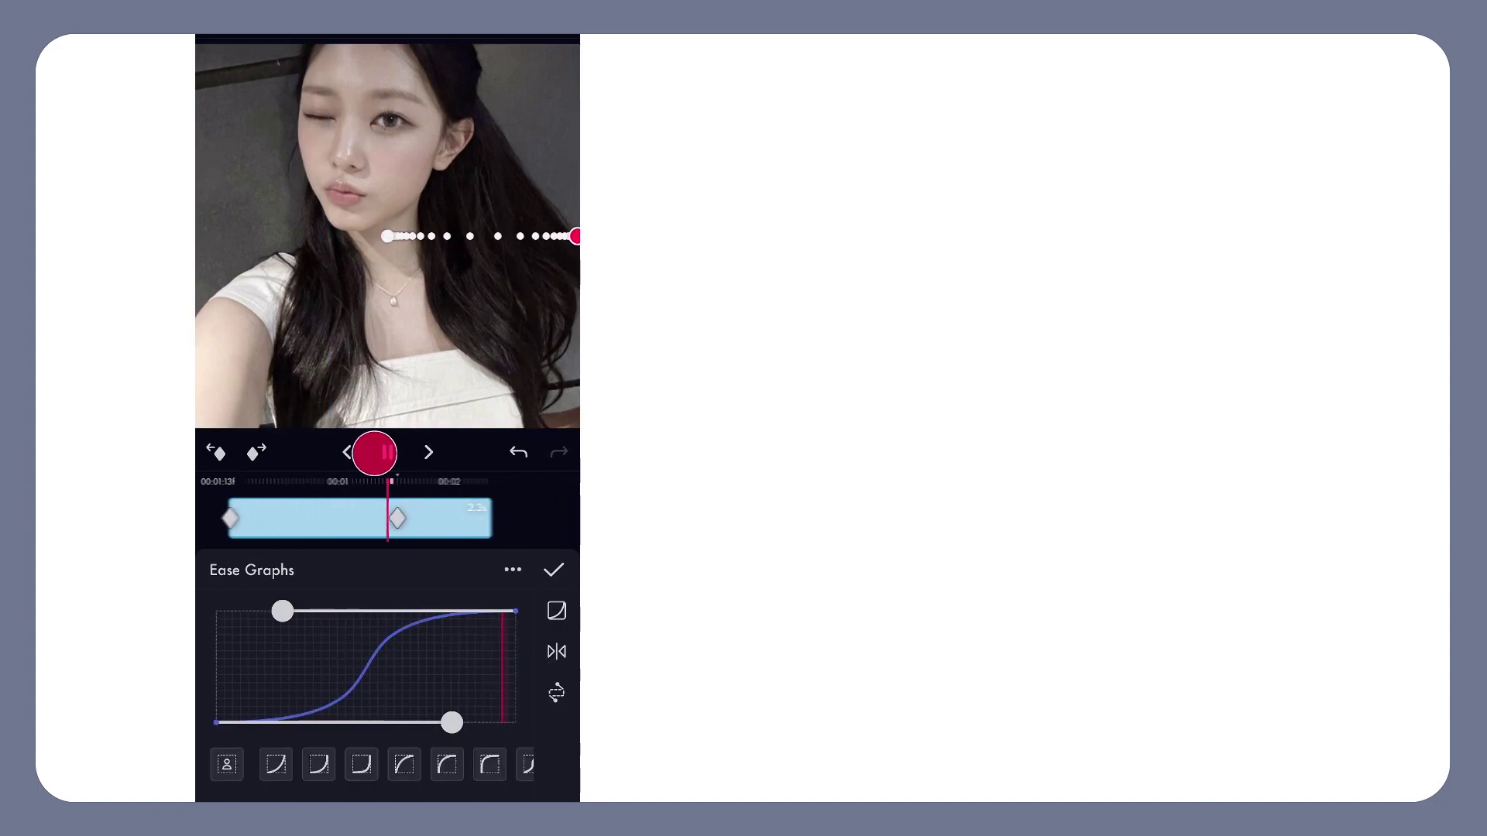
{"action": "left_click", "coordinate": [513, 570]}
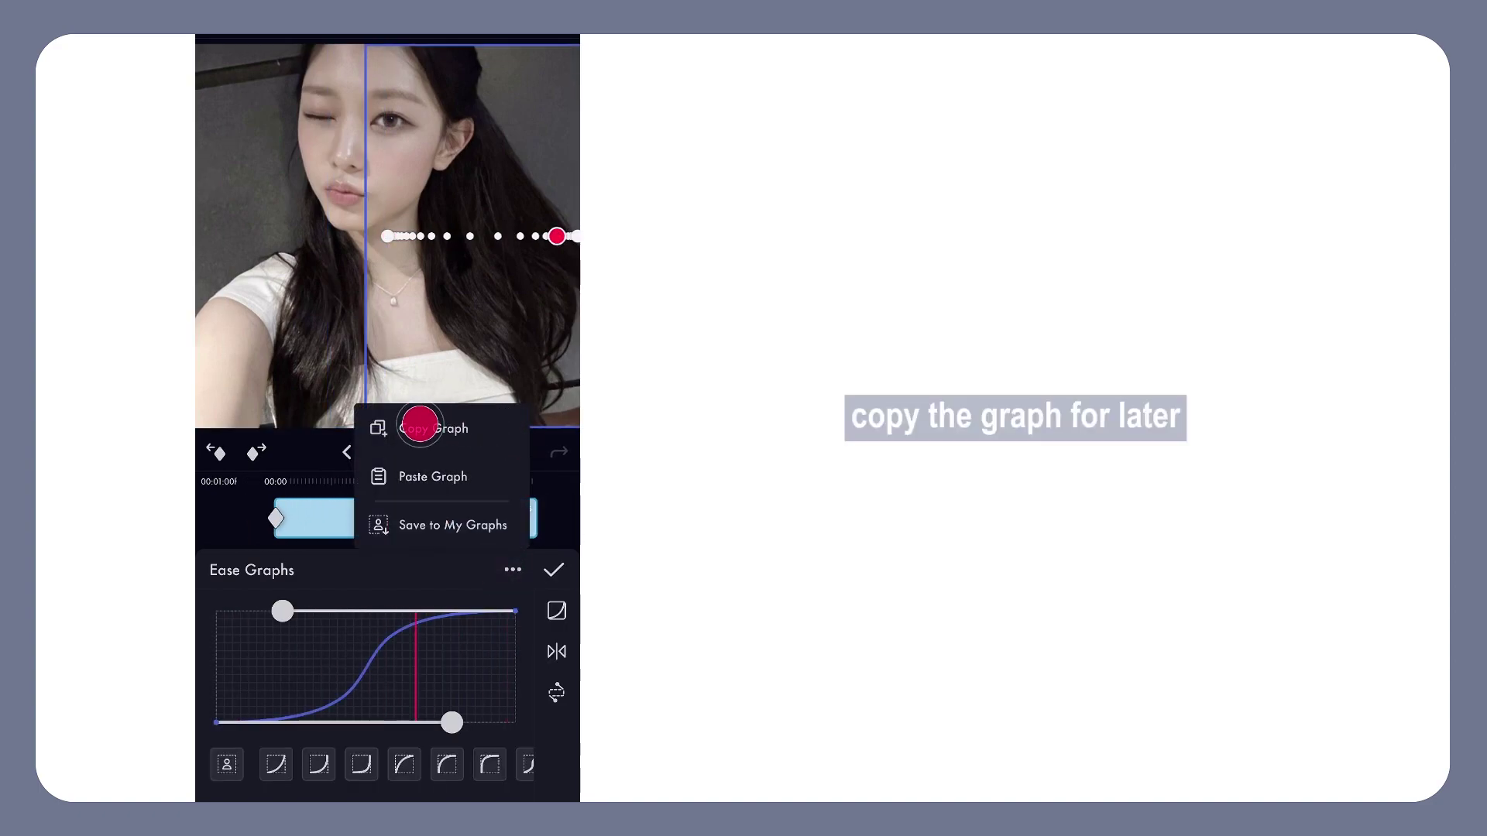
{"action": "left_click", "coordinate": [419, 427]}
Step: Turn on Mirror in Transform, confirm, and return to the Group view
{"action": "left_click", "coordinate": [553, 570]}
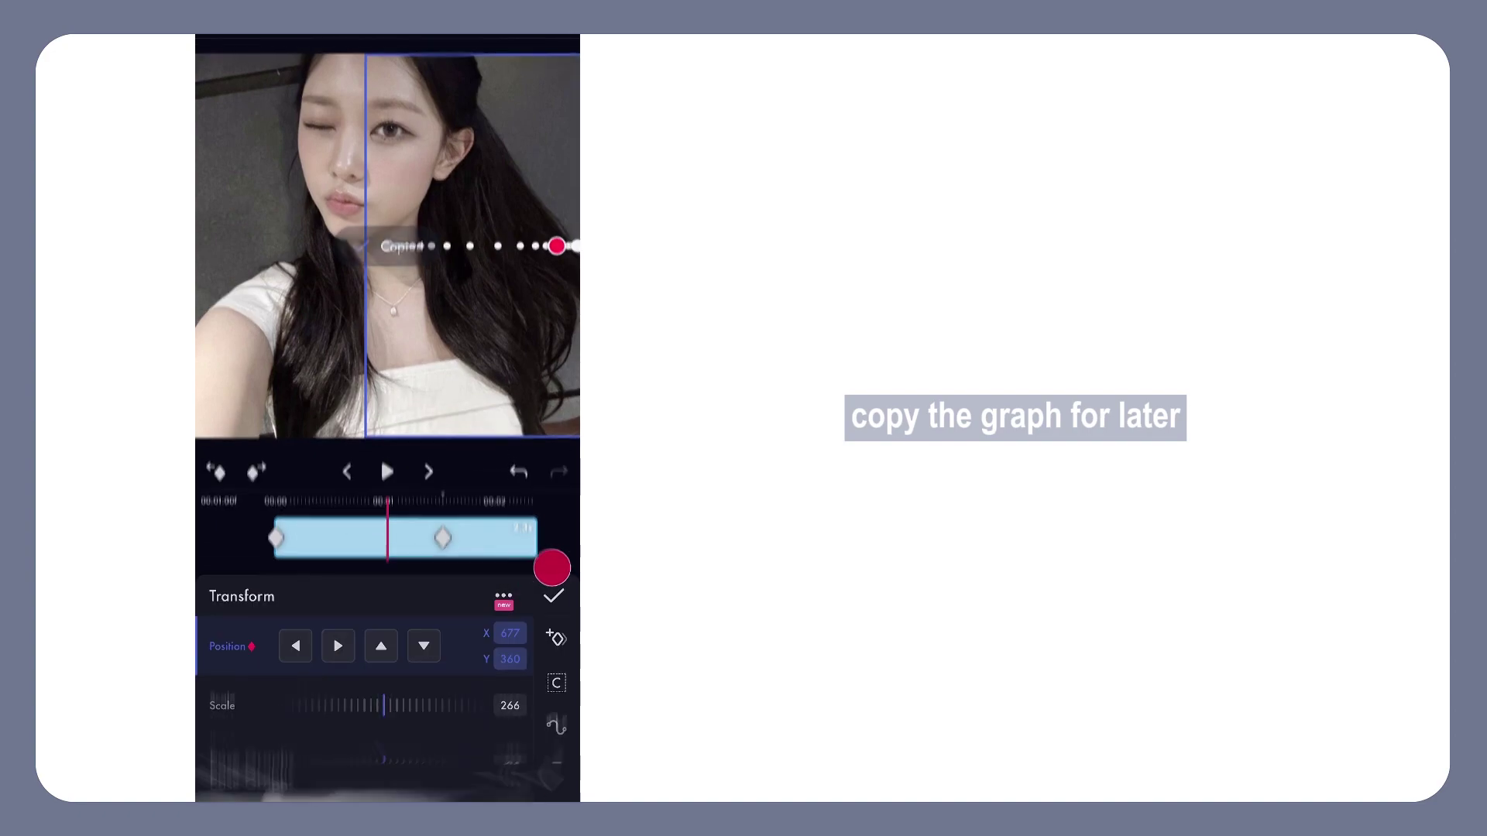
{"action": "left_click_drag", "start_coordinate": [498, 624], "coordinate": [524, 538]}
{"action": "left_click", "coordinate": [336, 727]}
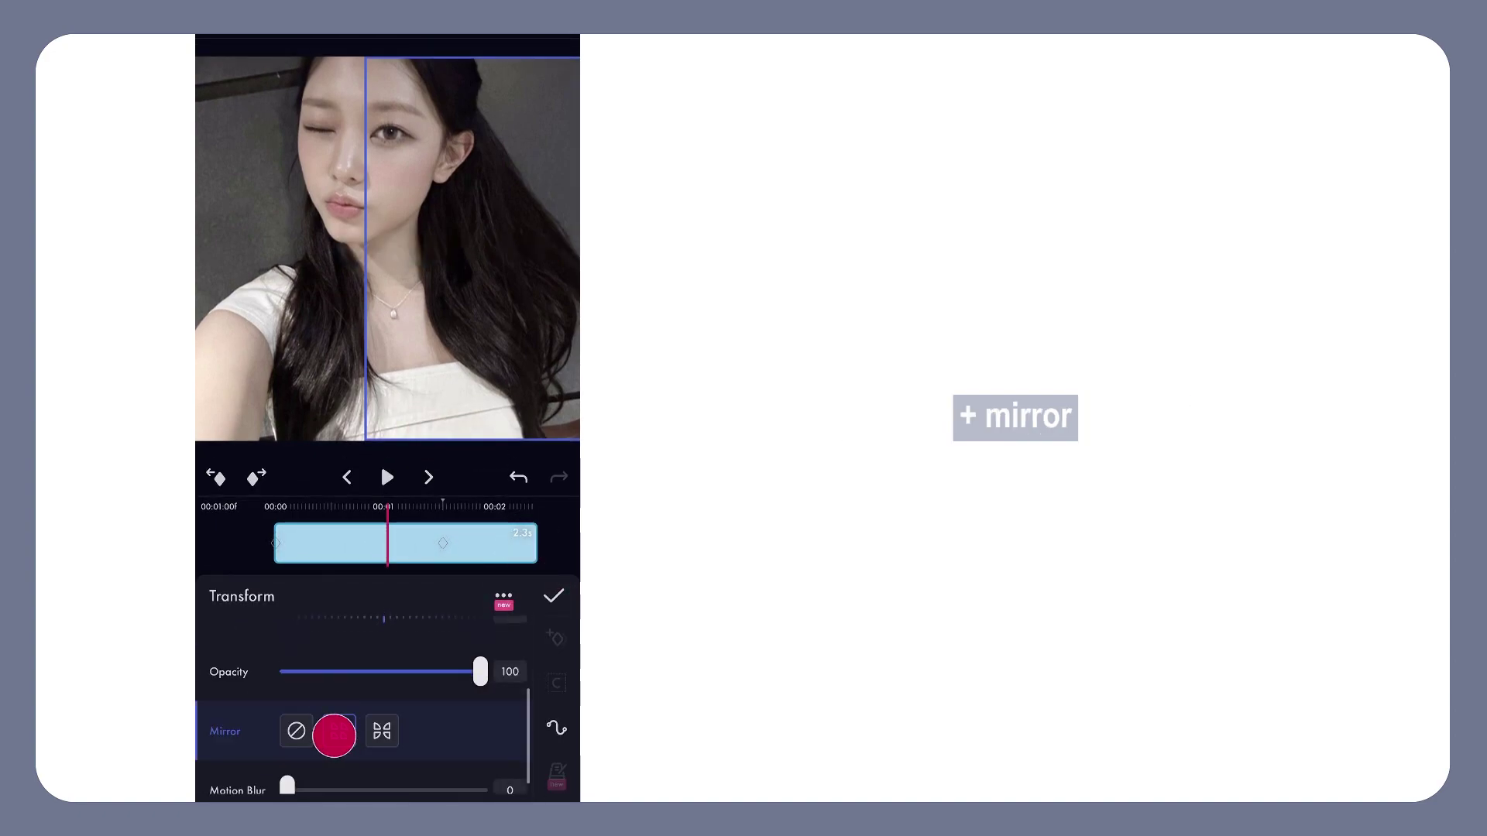
{"action": "left_click", "coordinate": [553, 595]}
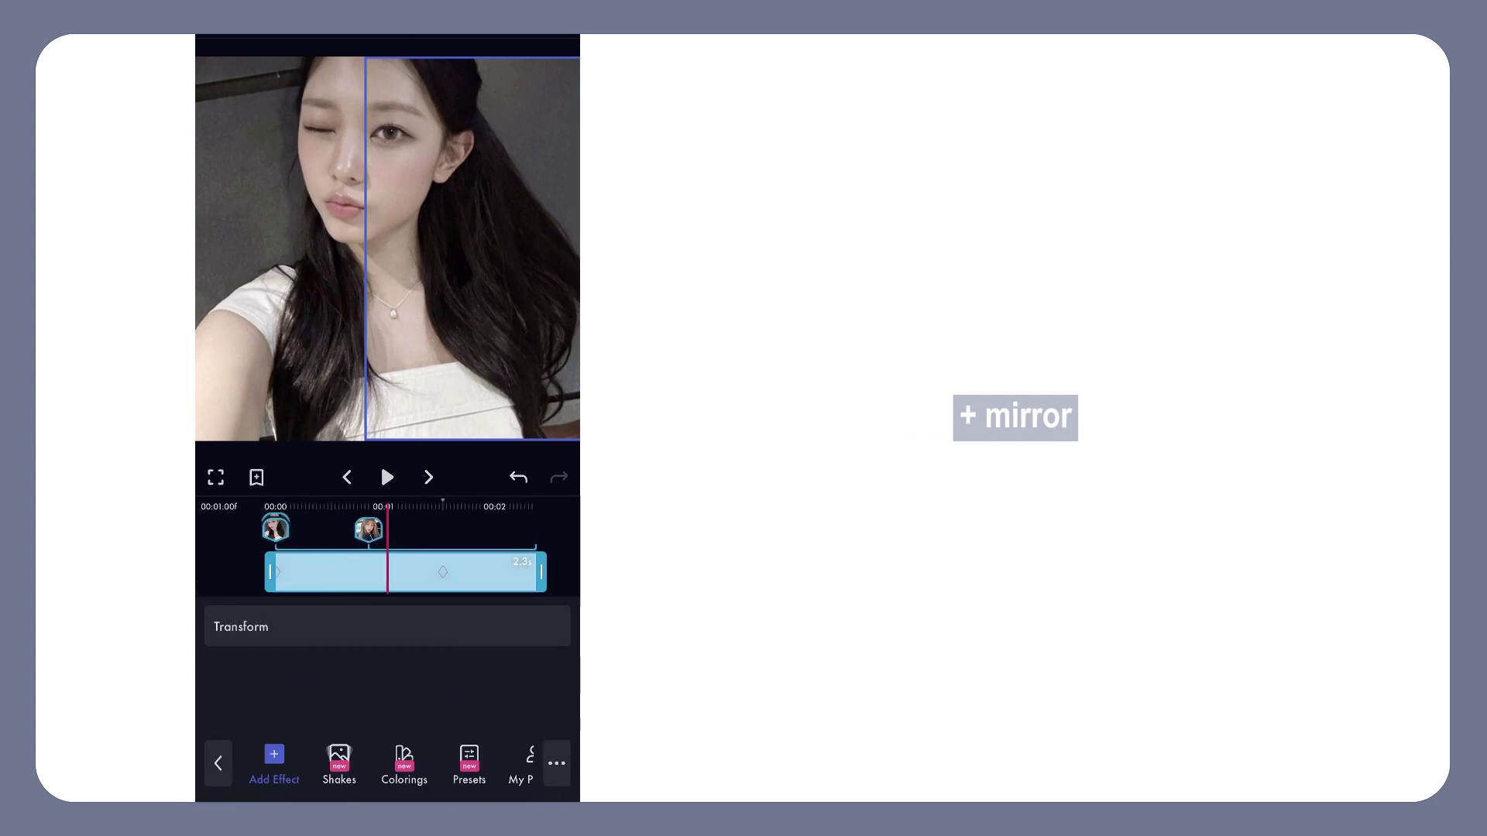
{"action": "left_click", "coordinate": [240, 542]}
{"action": "left_click", "coordinate": [453, 664]}
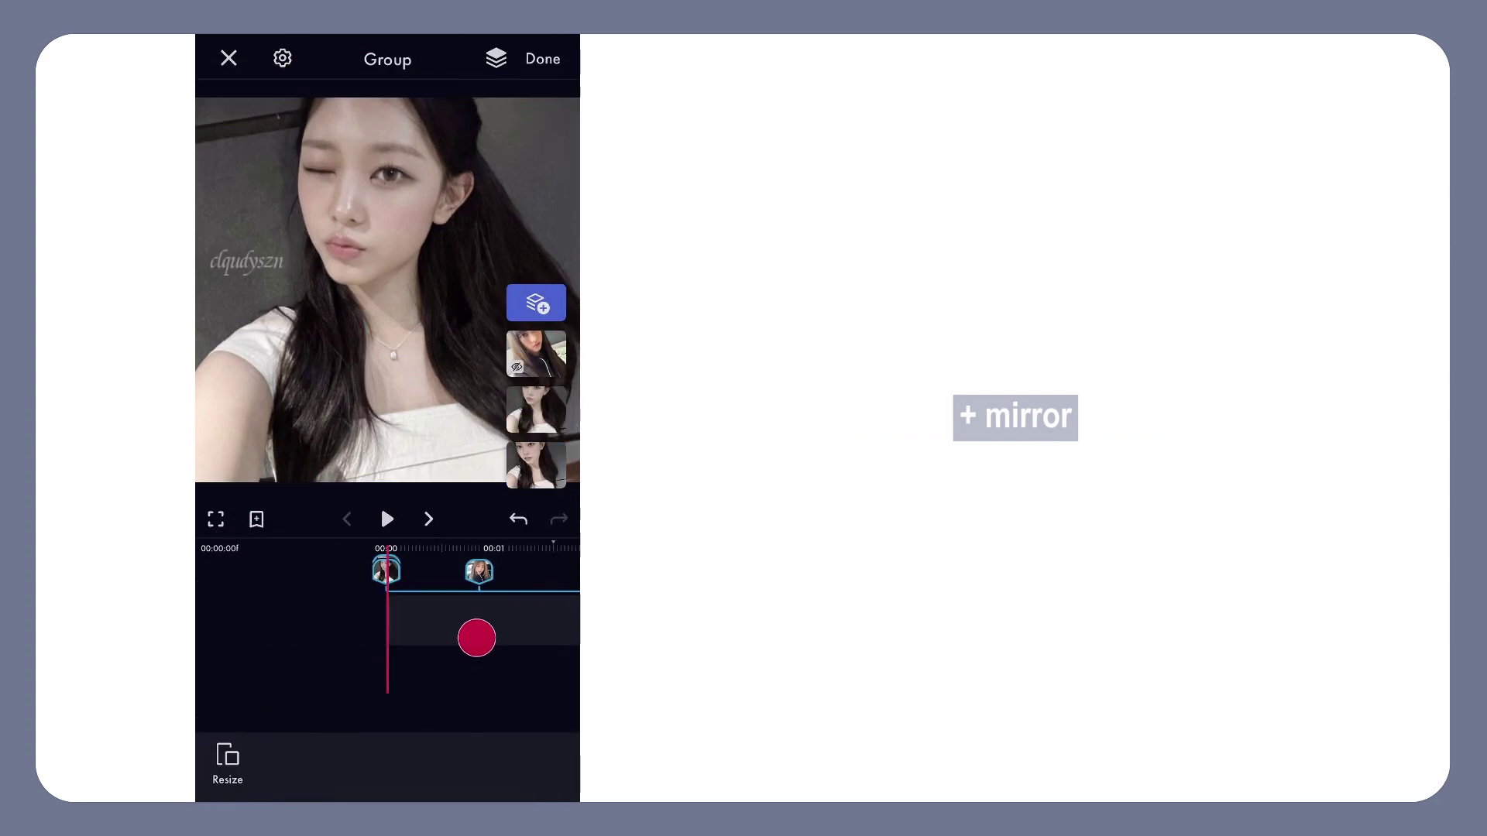
Step: Add a text layer with the biography paragraph at 00:00 and stretch it across the first photo
{"action": "left_click", "coordinate": [537, 280]}
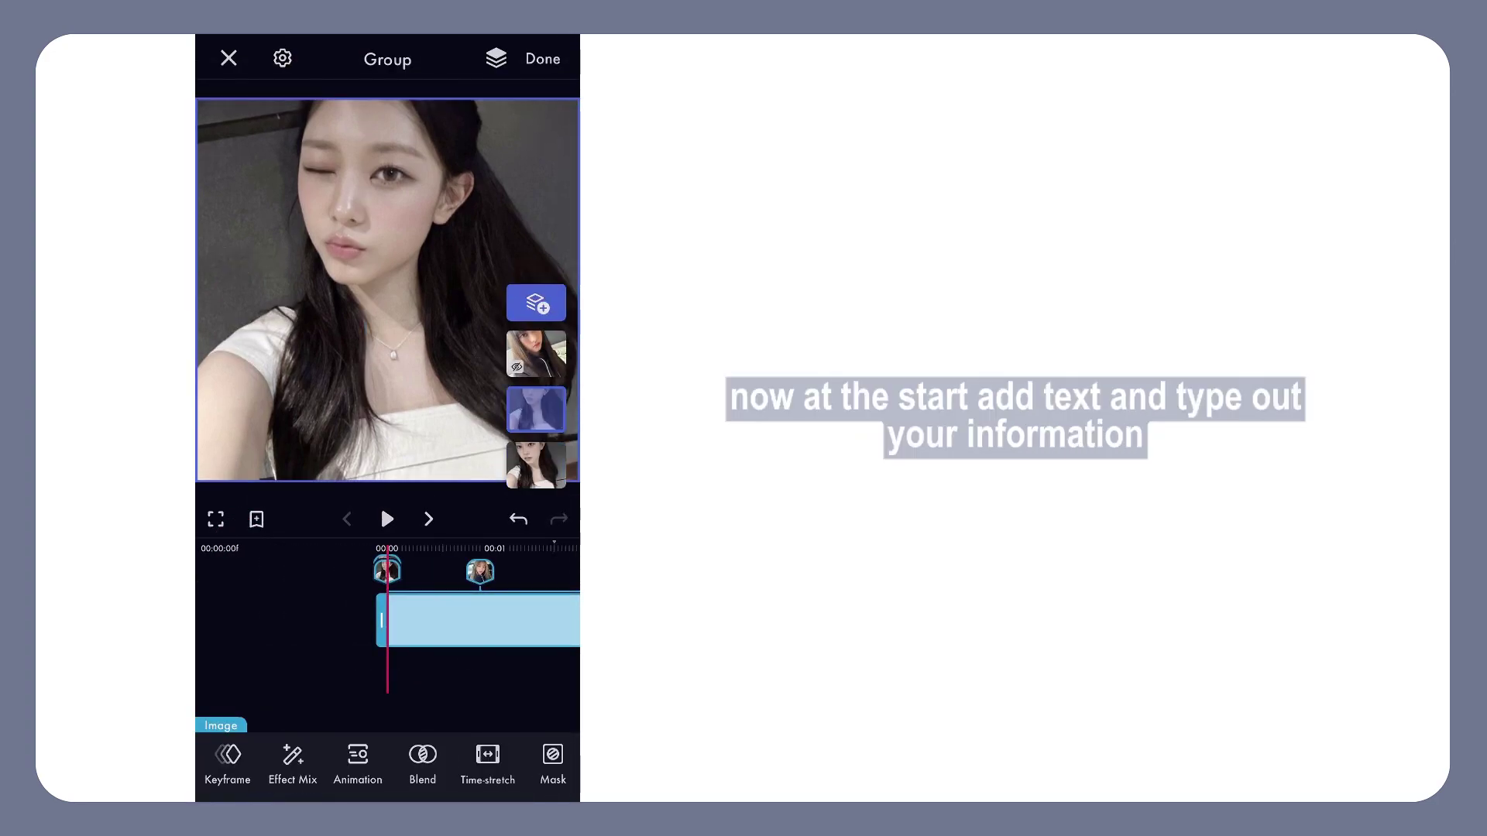
{"action": "left_click", "coordinate": [335, 677]}
{"action": "left_click", "coordinate": [536, 302]}
{"action": "left_click", "coordinate": [385, 422]}
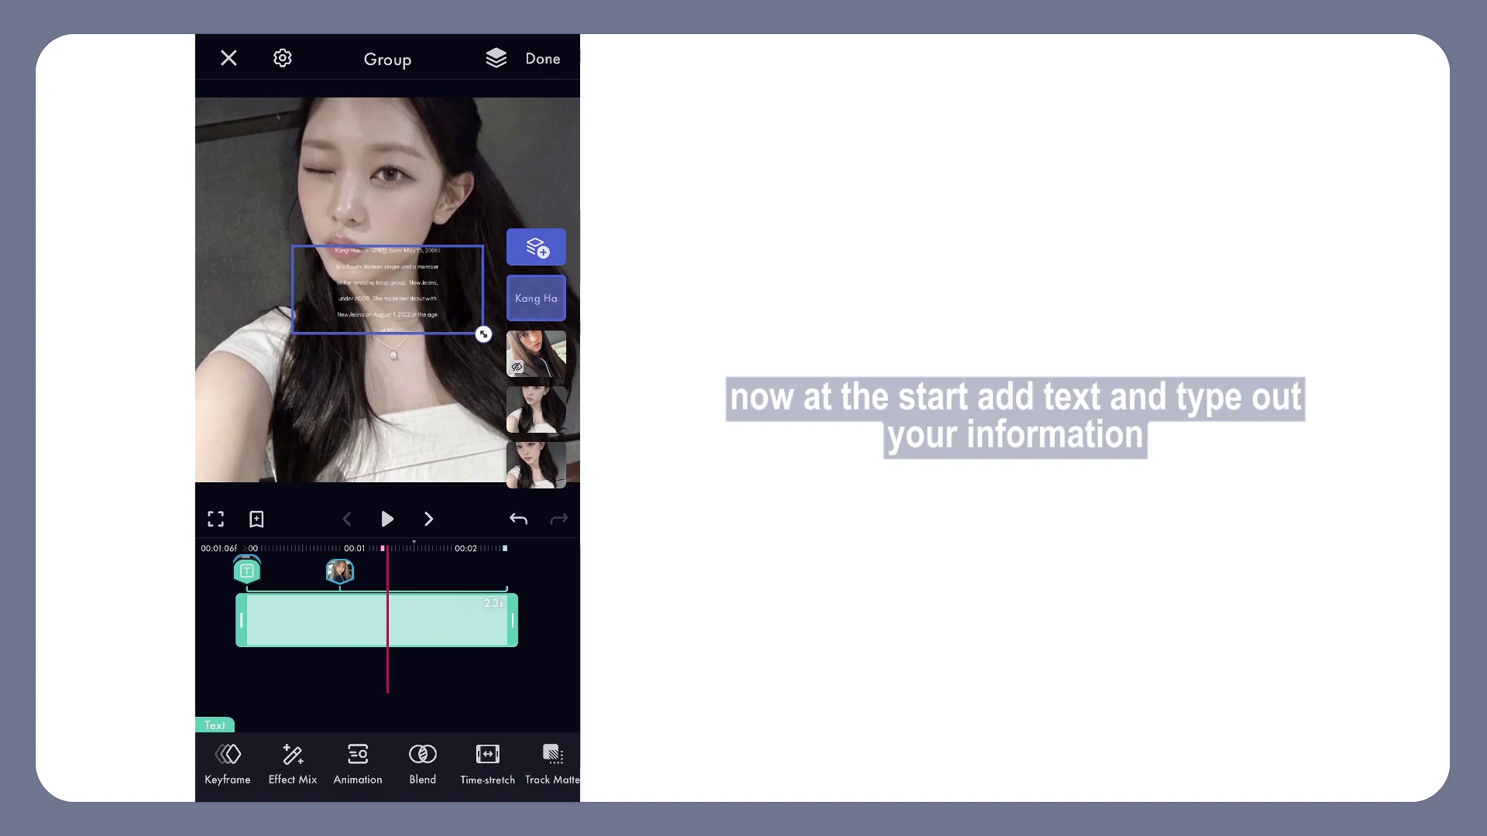
{"action": "left_click_drag", "start_coordinate": [402, 620], "coordinate": [542, 620]}
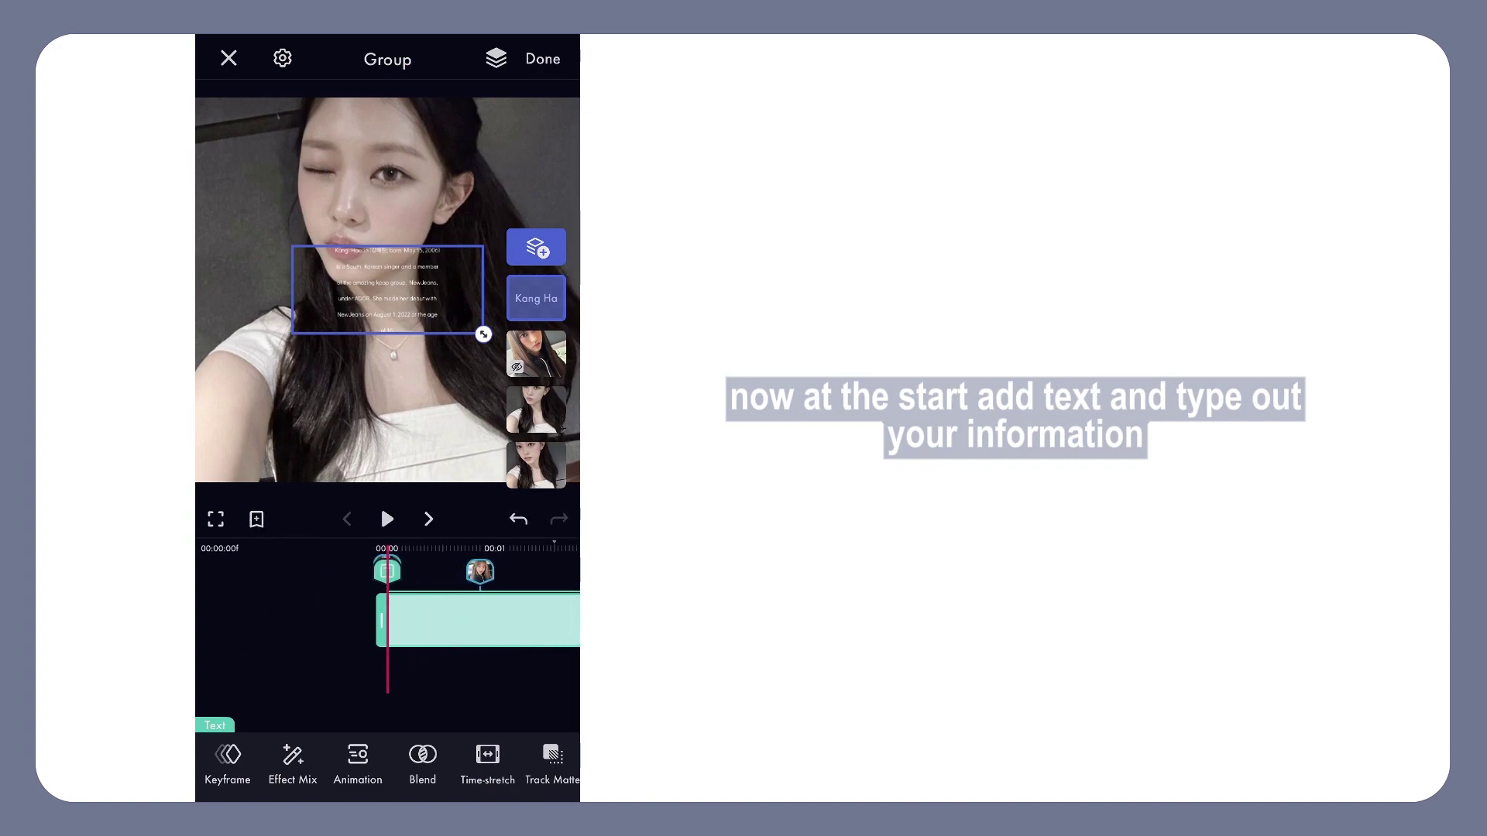
{"action": "left_click_drag", "start_coordinate": [403, 333], "coordinate": [399, 472]}
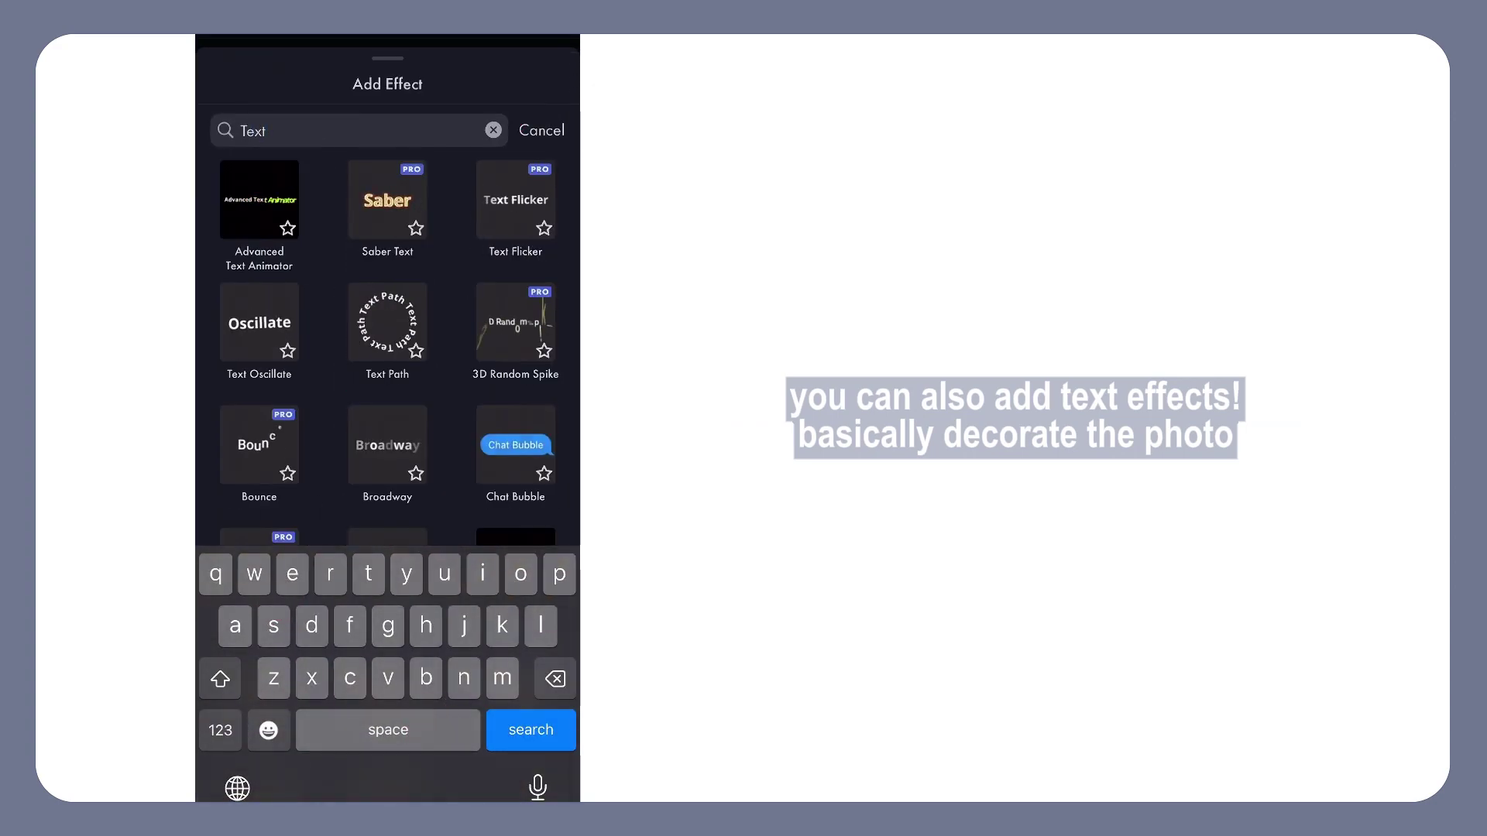
Step: Add Line Spacing to the paragraph (spacing -8, line 7) and shrink the text box
{"action": "scroll", "coordinate": [388, 348], "scroll_direction": "down", "scroll_amount": 5}
{"action": "left_click", "coordinate": [515, 255]}
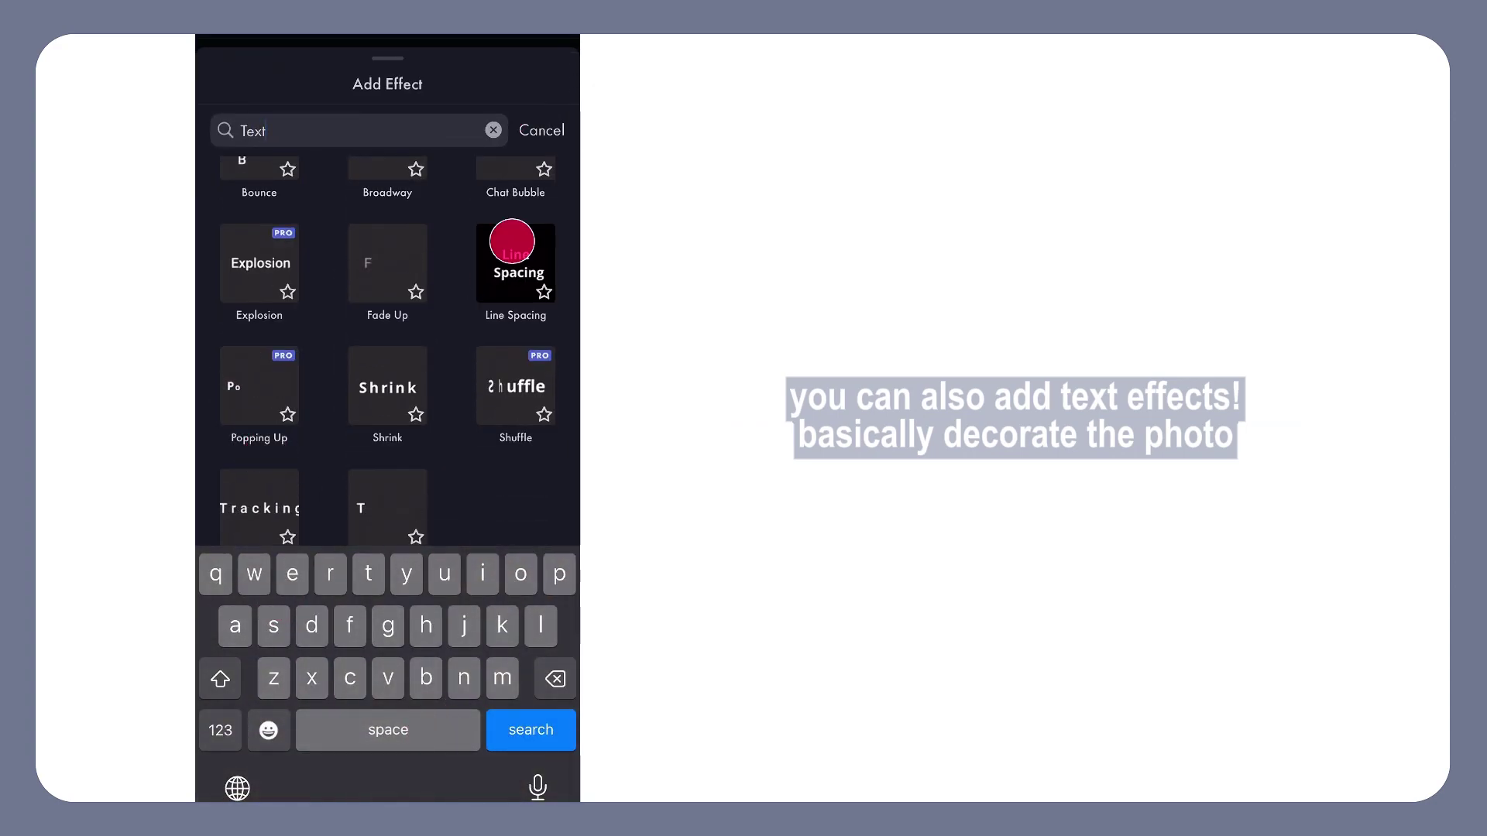
{"action": "left_click_drag", "start_coordinate": [445, 641], "coordinate": [333, 662]}
{"action": "mouse_move", "coordinate": [340, 764]}
{"action": "left_mouse_down"}
{"action": "mouse_move", "coordinate": [463, 761]}
{"action": "mouse_move", "coordinate": [225, 769]}
{"action": "left_mouse_up"}
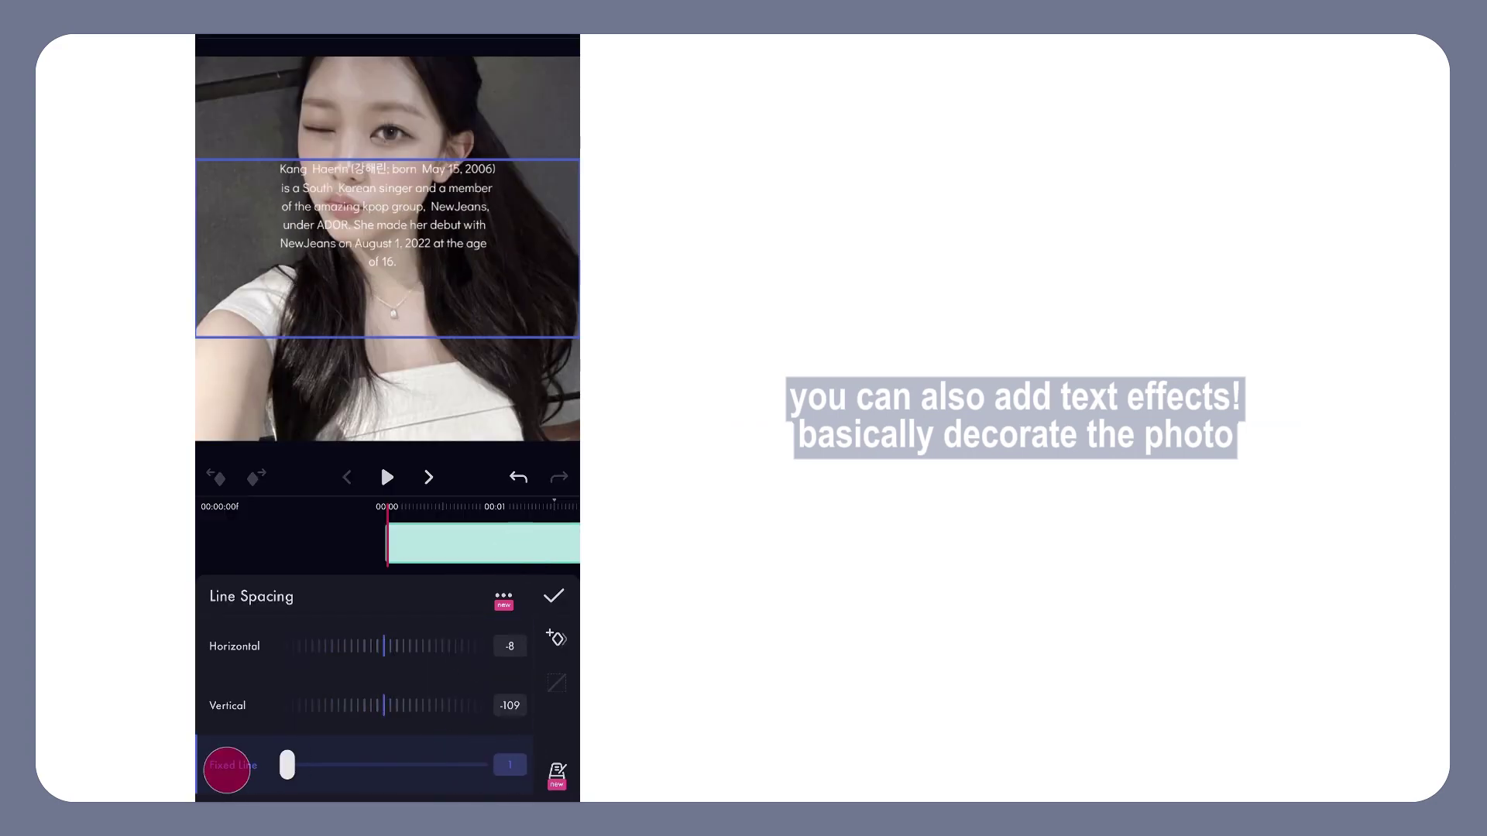
{"action": "left_click", "coordinate": [358, 671]}
{"action": "left_click", "coordinate": [554, 596]}
{"action": "left_click", "coordinate": [219, 763]}
{"action": "mouse_move", "coordinate": [372, 232]}
{"action": "left_mouse_down"}
{"action": "mouse_move", "coordinate": [339, 286]}
{"action": "mouse_move", "coordinate": [405, 421]}
{"action": "left_mouse_up"}
Step: Add a 'photo 2.' text label at the photo's top-left
{"action": "left_click", "coordinate": [536, 247]}
{"action": "left_click", "coordinate": [258, 432]}
{"action": "type", "text": "photo 2."}
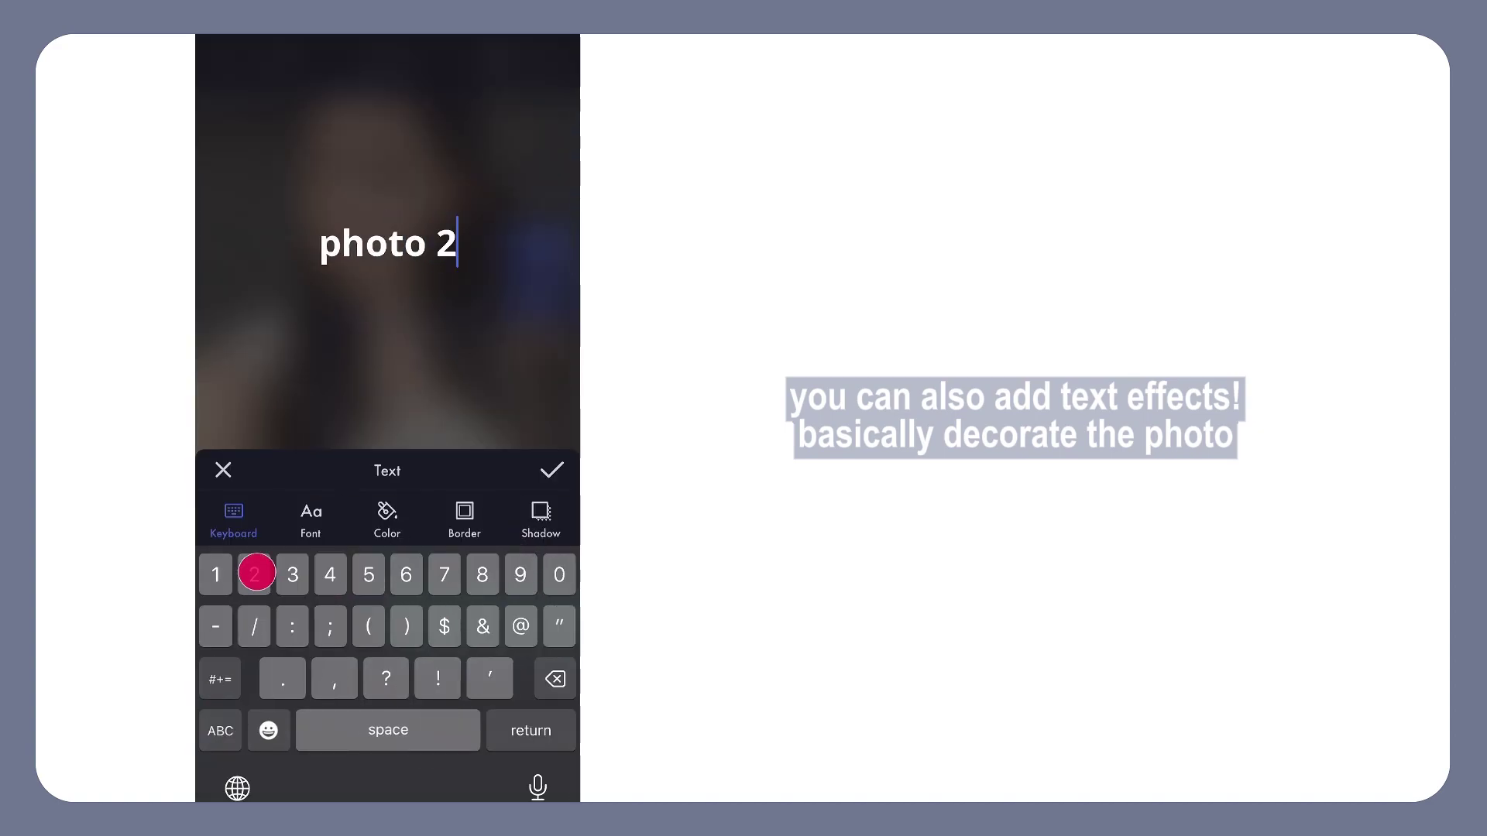
{"action": "left_click", "coordinate": [551, 468]}
{"action": "left_click_drag", "start_coordinate": [358, 298], "coordinate": [241, 115]}
{"action": "left_click", "coordinate": [458, 626]}
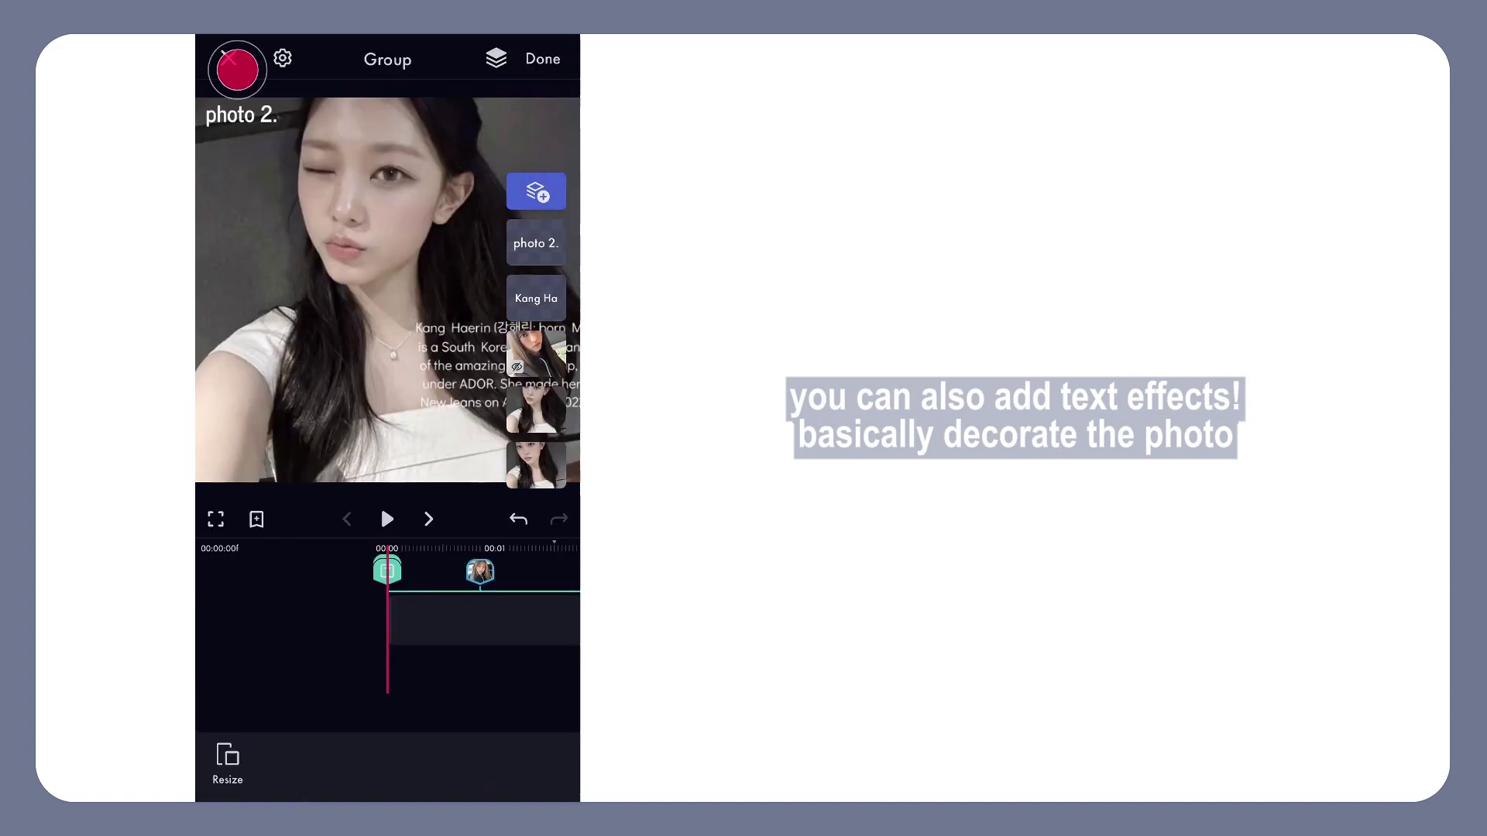
Step: Add an underscore line text layer lower on the photo and change its font
{"action": "left_click", "coordinate": [540, 192]}
{"action": "left_click", "coordinate": [240, 434]}
{"action": "type", "text": "________"}
{"action": "left_click", "coordinate": [550, 468]}
{"action": "left_click_drag", "start_coordinate": [387, 288], "coordinate": [387, 443]}
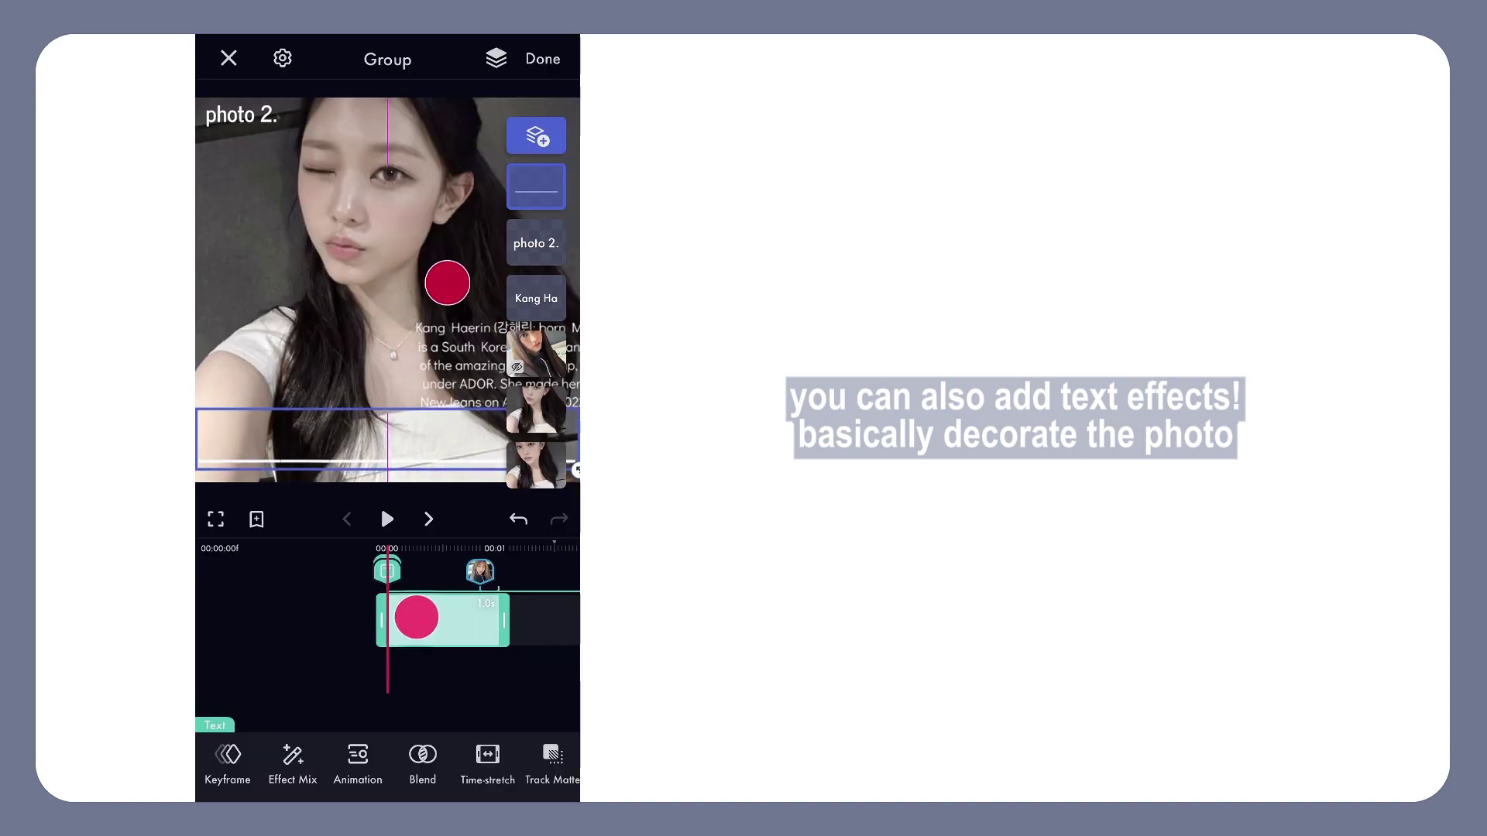
{"action": "left_click", "coordinate": [415, 614]}
{"action": "left_click", "coordinate": [309, 514]}
{"action": "left_click", "coordinate": [379, 677]}
{"action": "left_click", "coordinate": [551, 468]}
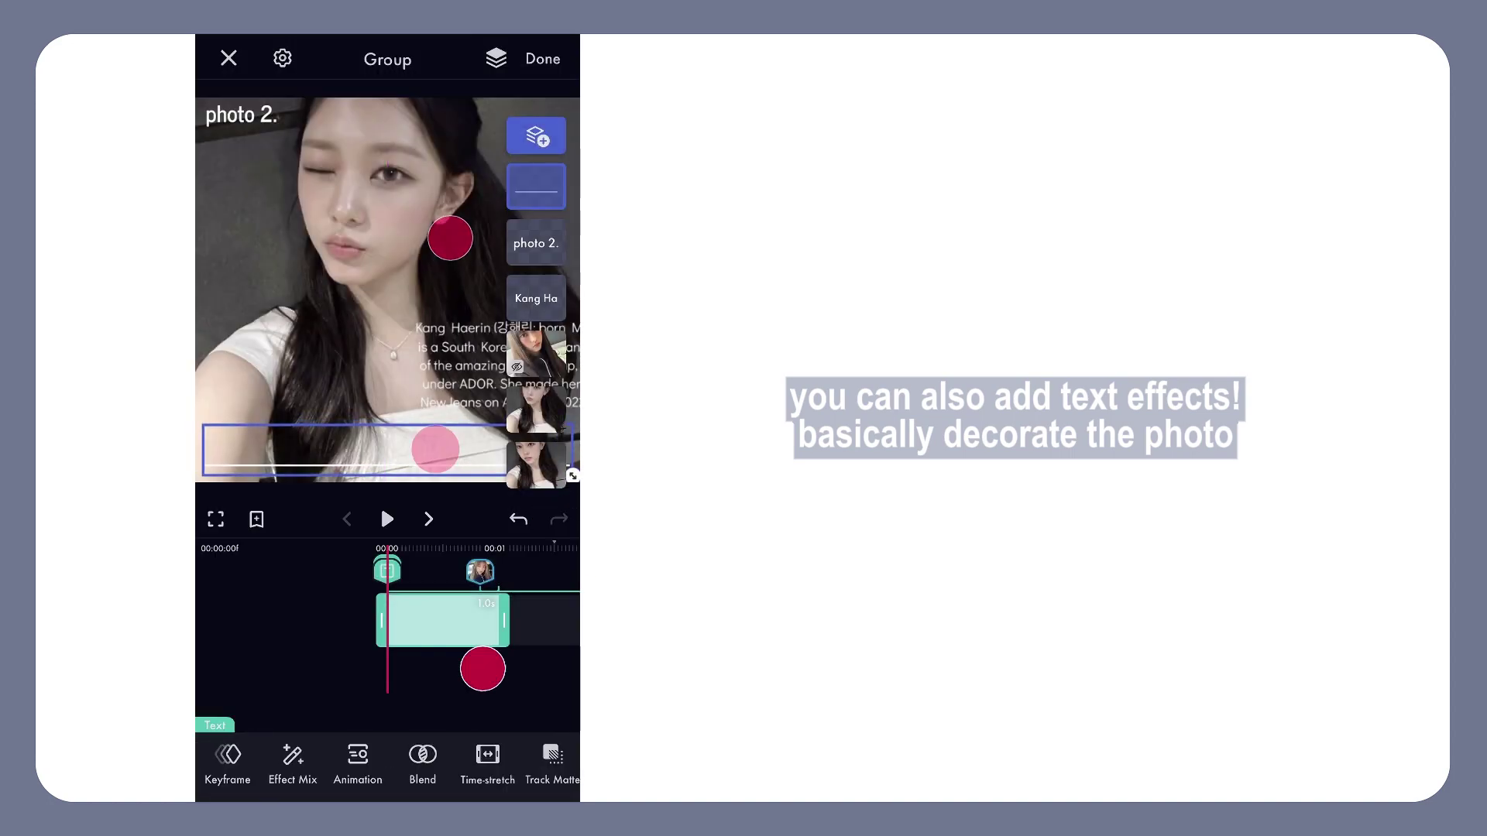
Step: Duplicate the line layer and place the two lines along the top and bottom edges
{"action": "left_click", "coordinate": [521, 183]}
{"action": "left_click", "coordinate": [411, 237]}
{"action": "left_click", "coordinate": [369, 647]}
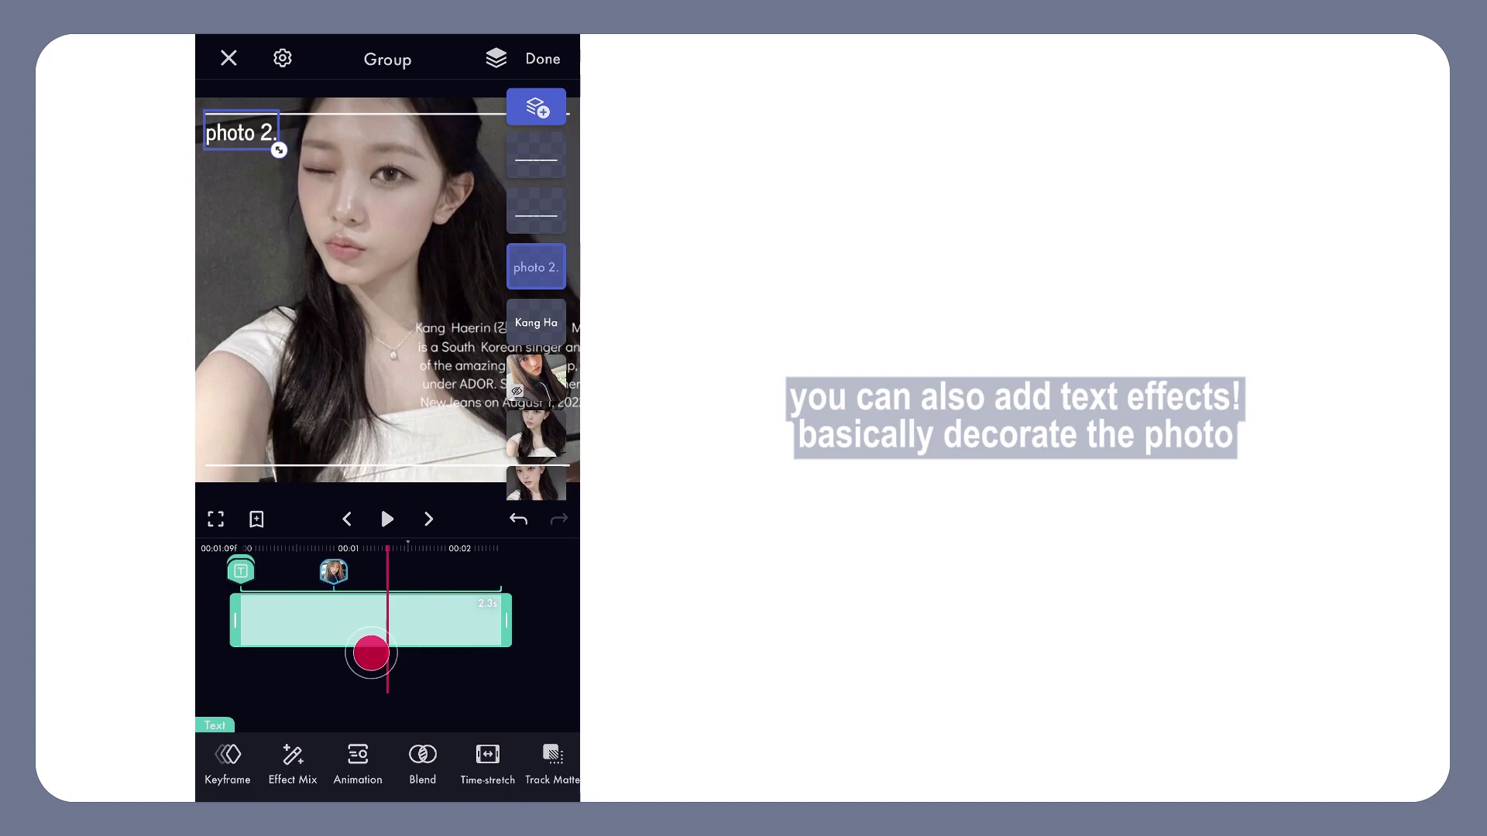
{"action": "left_click", "coordinate": [491, 601]}
{"action": "left_click", "coordinate": [547, 155]}
{"action": "left_click", "coordinate": [484, 52]}
{"action": "left_click", "coordinate": [488, 458]}
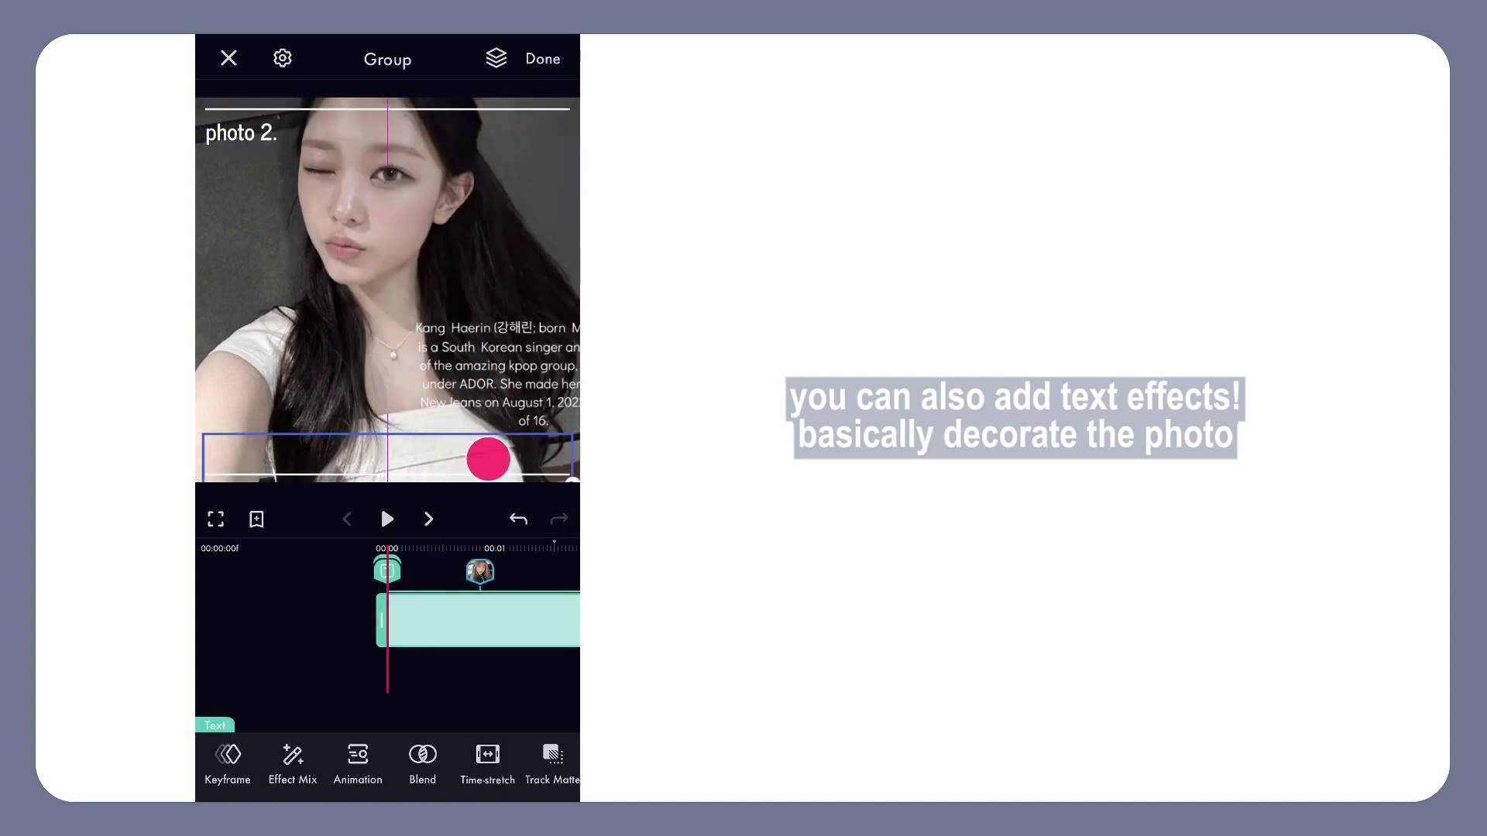
{"action": "left_click", "coordinate": [498, 90]}
{"action": "left_click", "coordinate": [511, 109]}
Step: Drag the caption text, 'photo 2.' label and both lines onto the photo to group them
{"action": "left_click", "coordinate": [494, 59]}
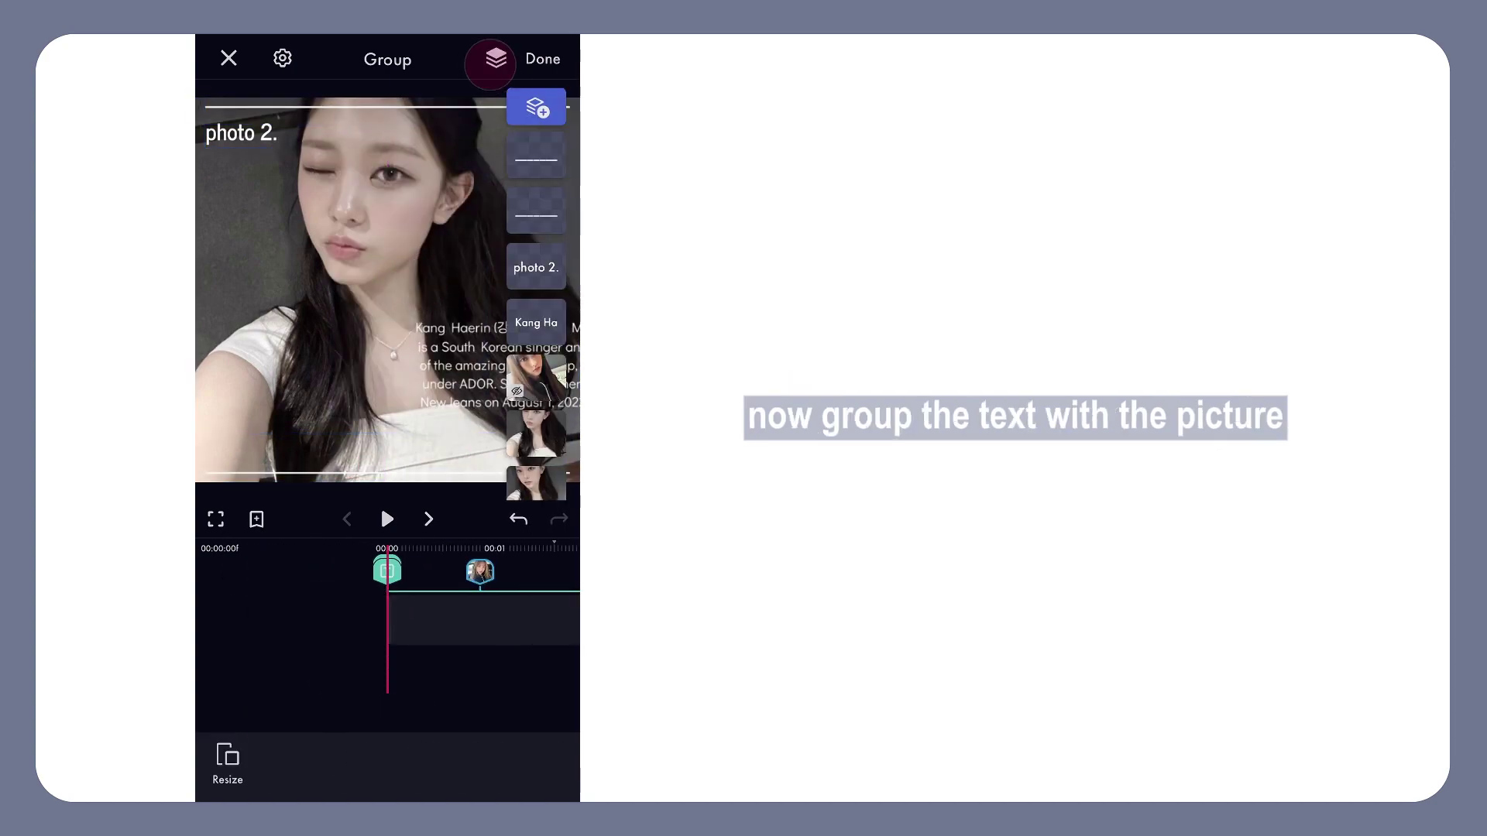
{"action": "left_click_drag", "start_coordinate": [532, 331], "coordinate": [448, 429]}
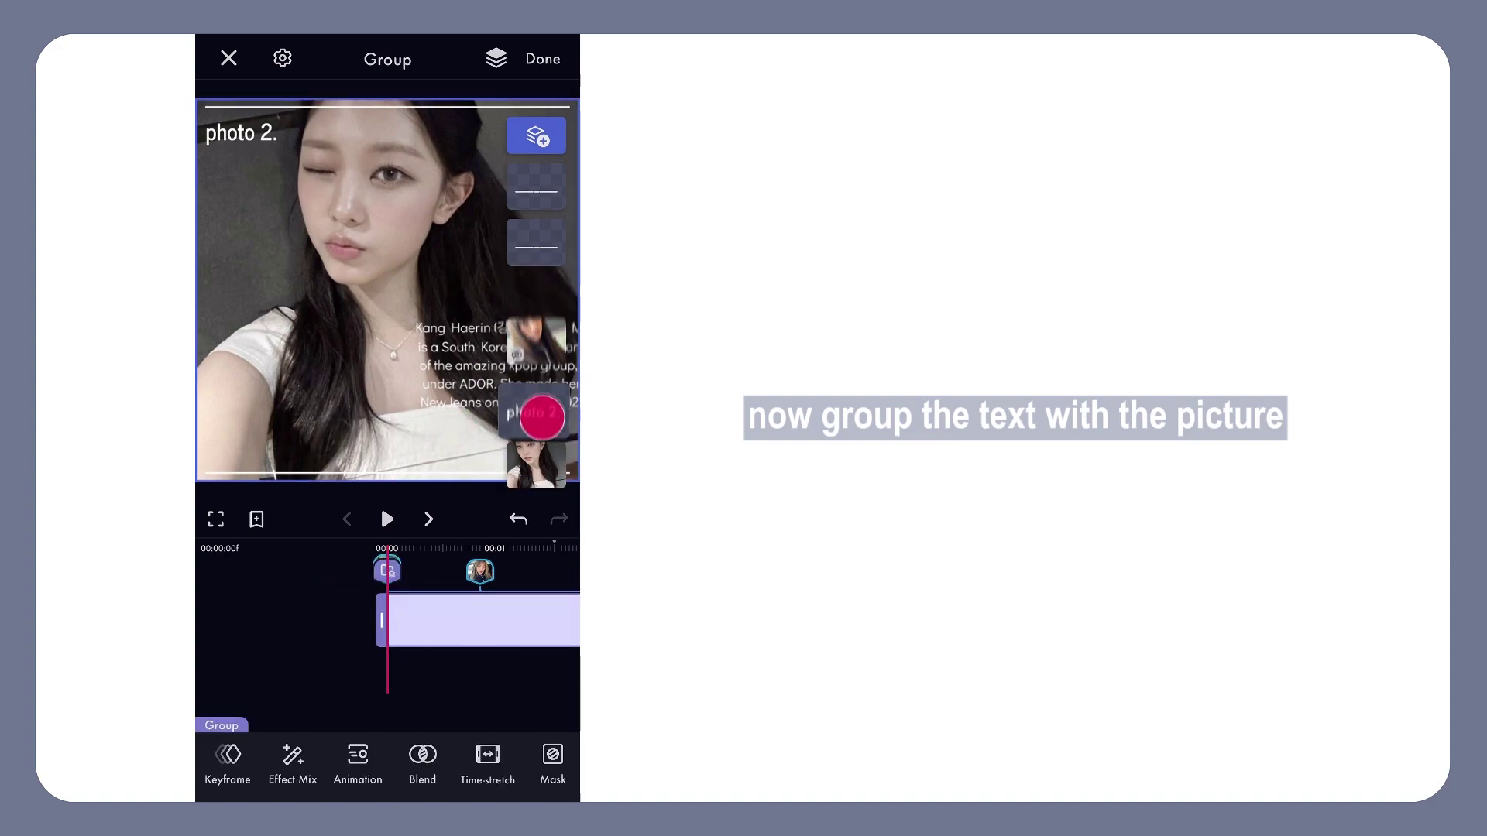
{"action": "left_click_drag", "start_coordinate": [545, 304], "coordinate": [434, 405]}
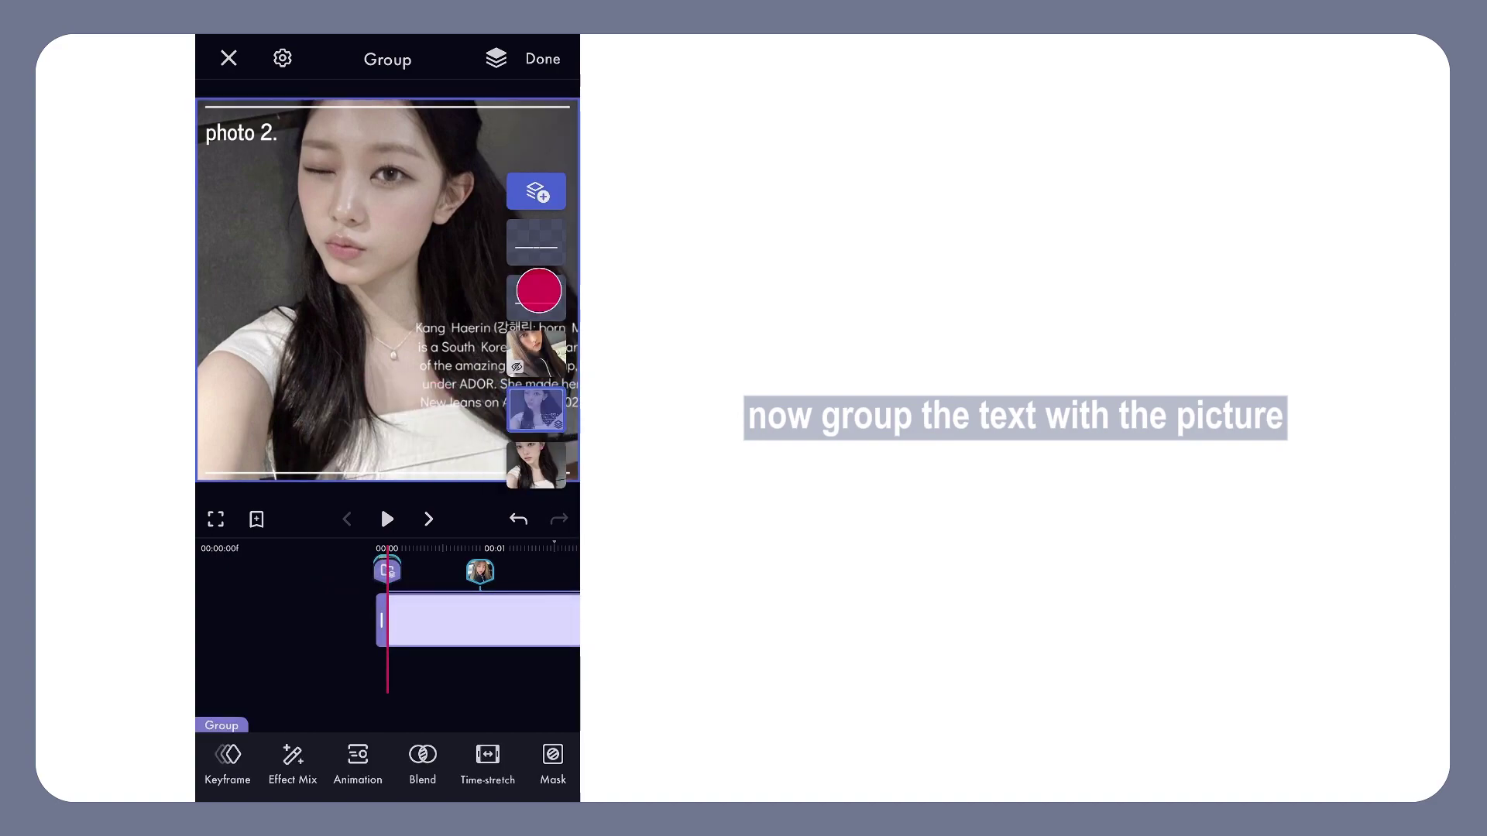
{"action": "left_click_drag", "start_coordinate": [539, 291], "coordinate": [447, 382]}
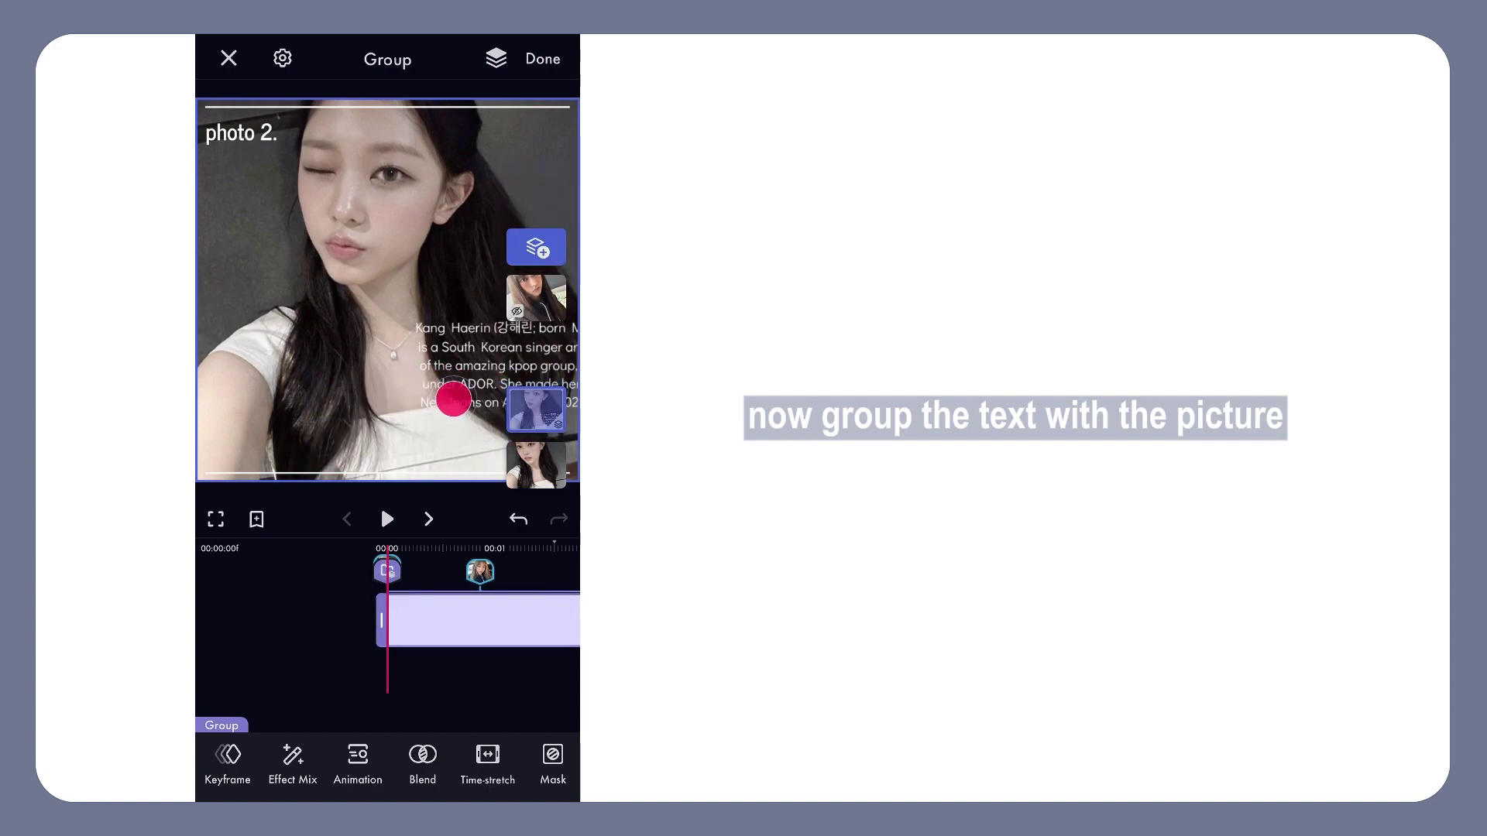
{"action": "left_click_drag", "start_coordinate": [534, 303], "coordinate": [454, 398]}
{"action": "left_click_drag", "start_coordinate": [484, 674], "coordinate": [358, 677]}
Step: Open the group's effects and move the playhead to the next key point
{"action": "left_click", "coordinate": [222, 749]}
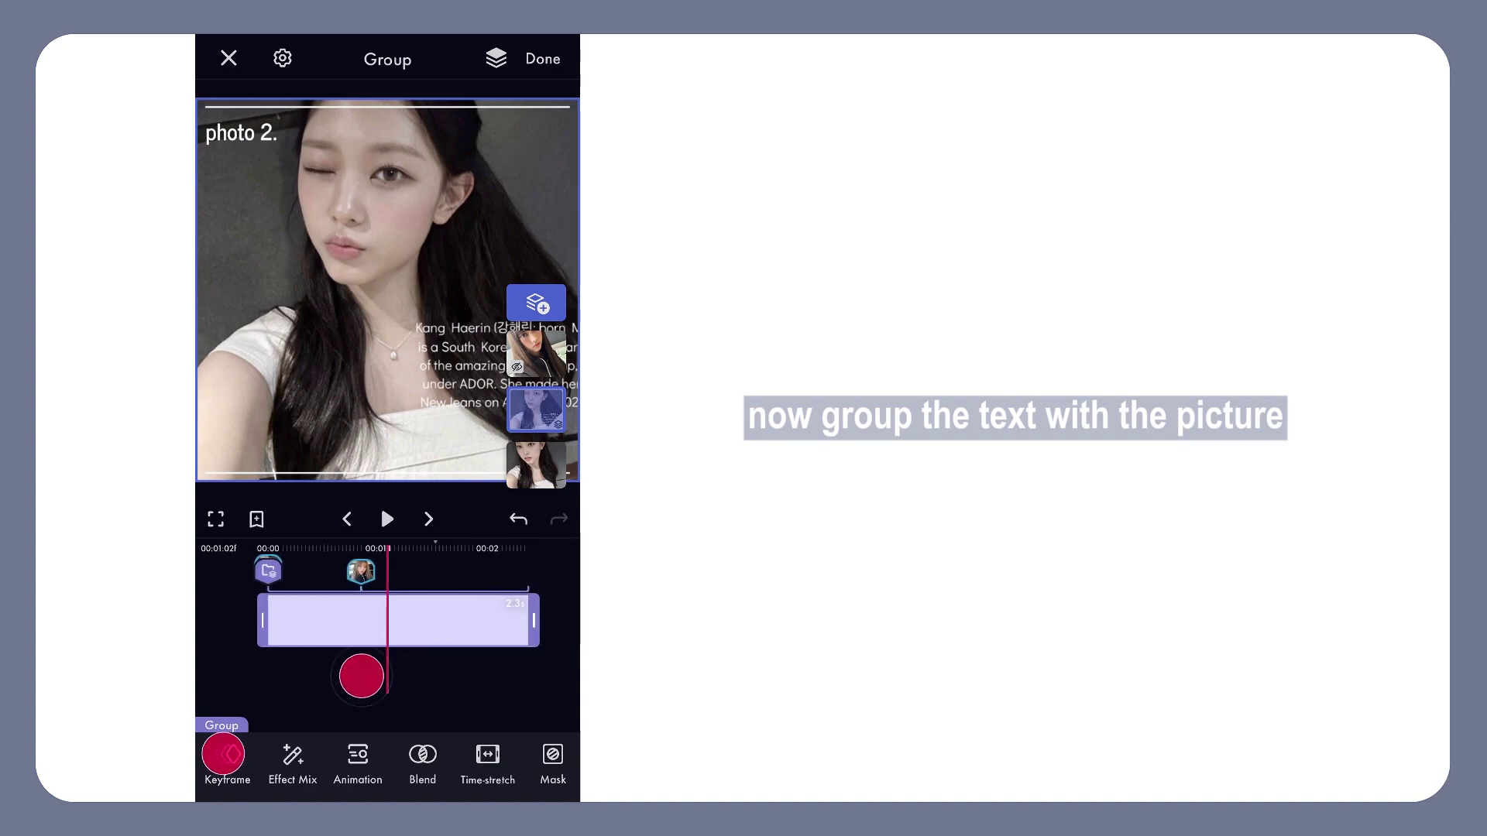
{"action": "left_click_drag", "start_coordinate": [496, 547], "coordinate": [448, 548]}
{"action": "left_click", "coordinate": [431, 473]}
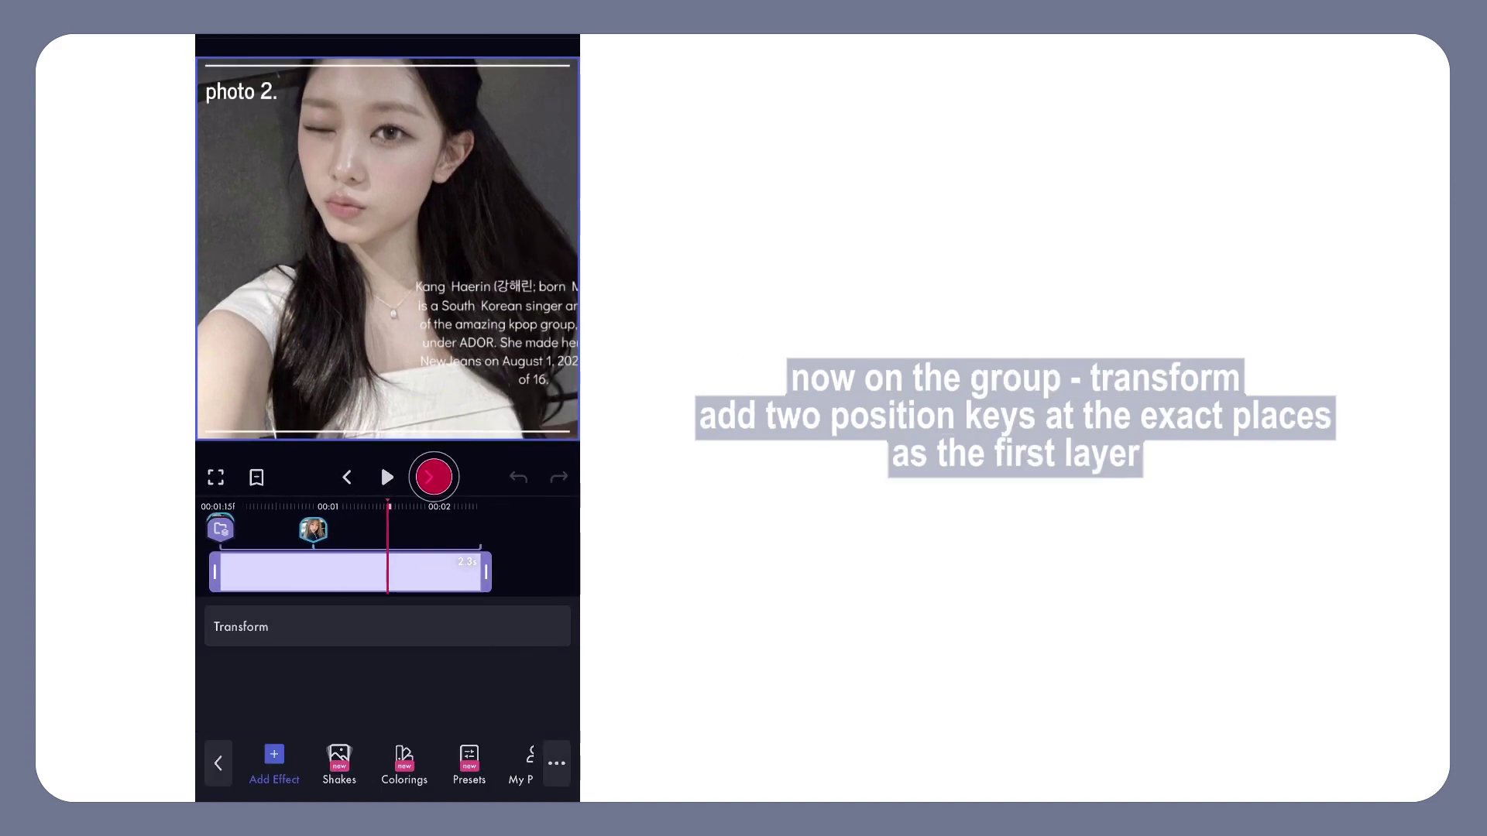
Step: Key the group's start Position shifted left to X -276, ending at its original spot
{"action": "left_click", "coordinate": [258, 634]}
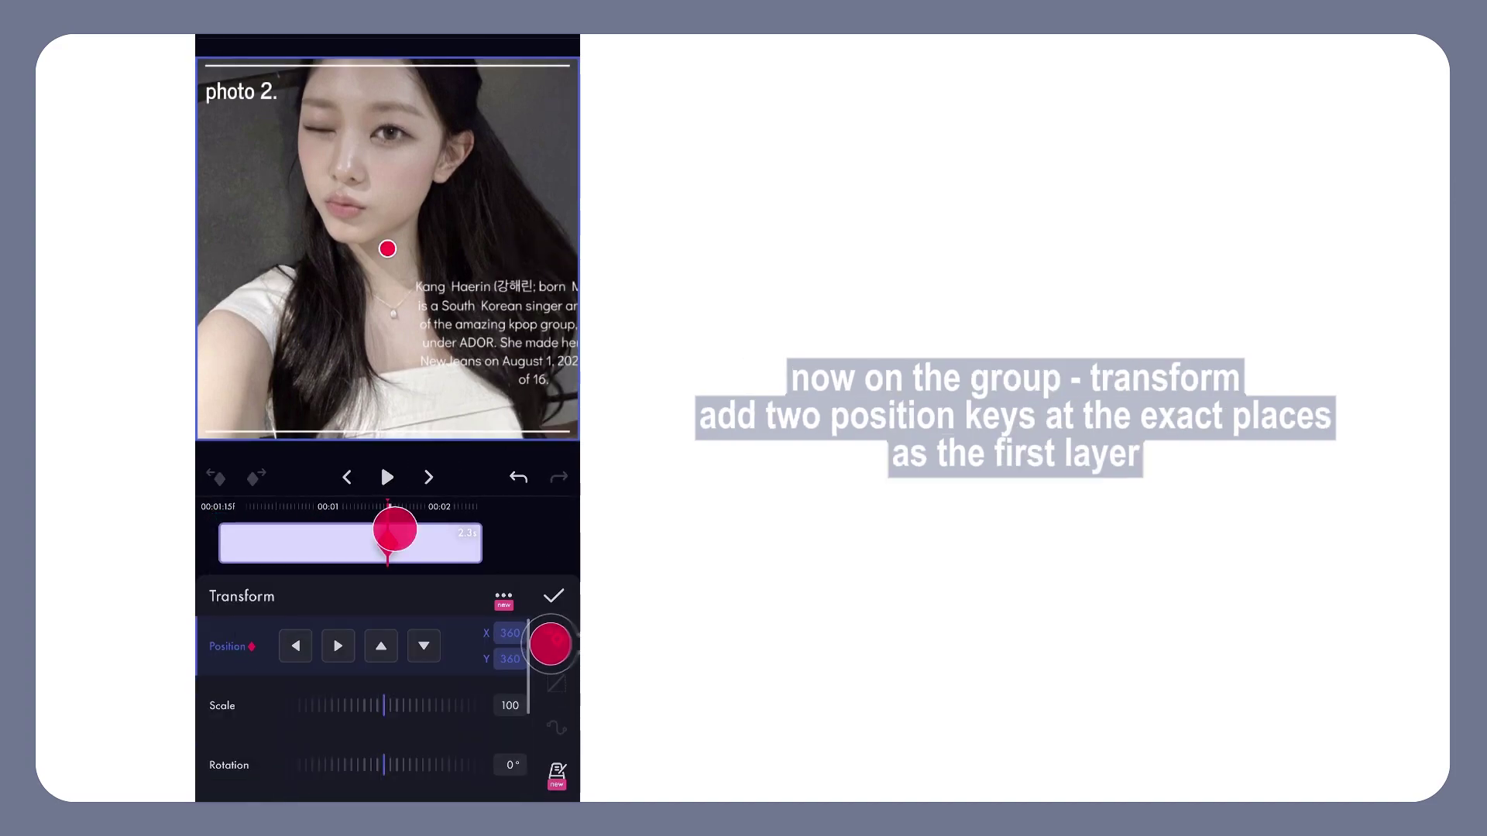
{"action": "left_click_drag", "start_coordinate": [395, 530], "coordinate": [549, 537]}
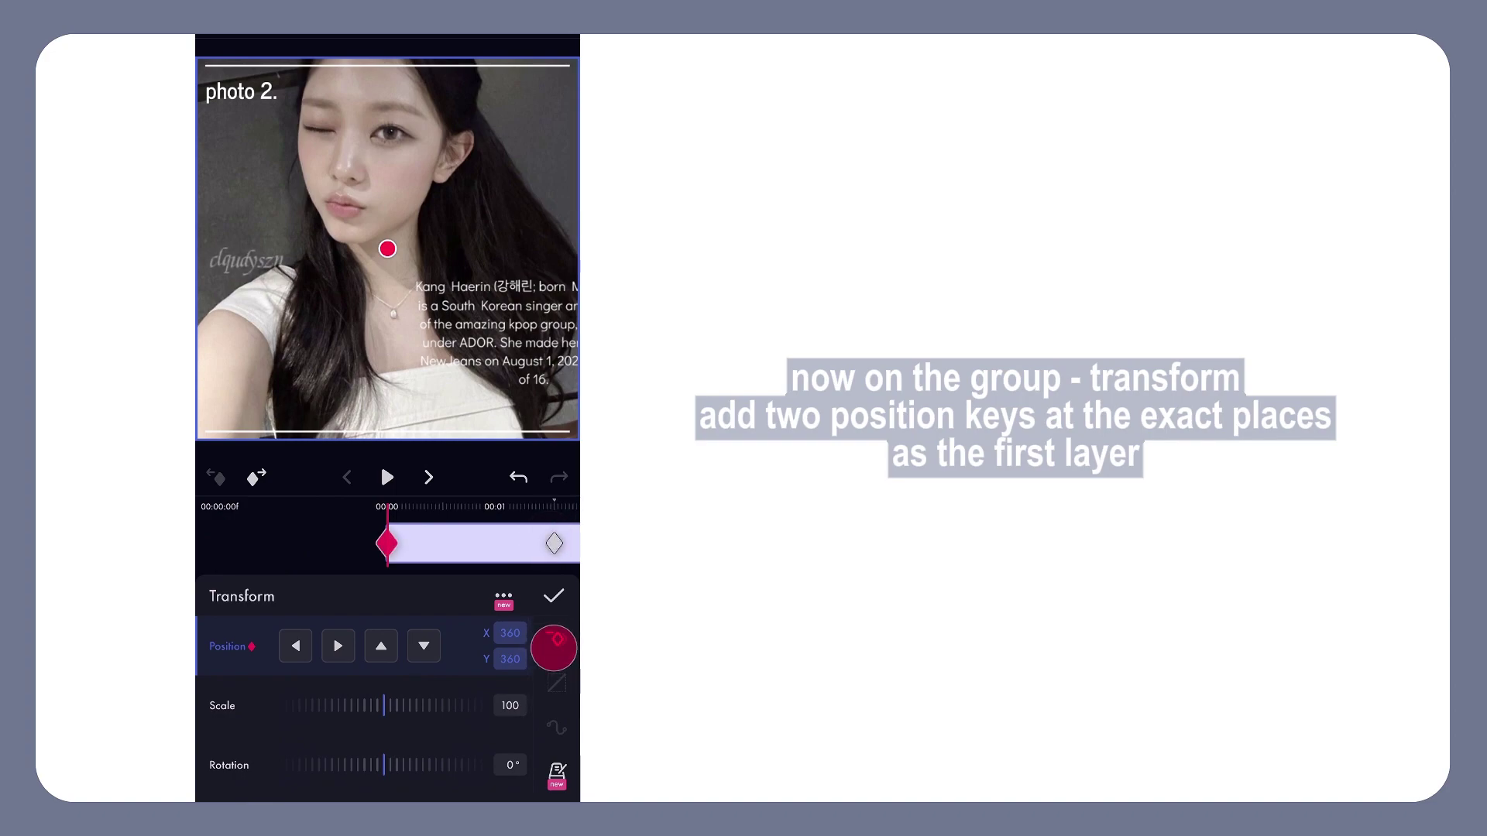
{"action": "left_click_drag", "start_coordinate": [387, 249], "coordinate": [197, 224]}
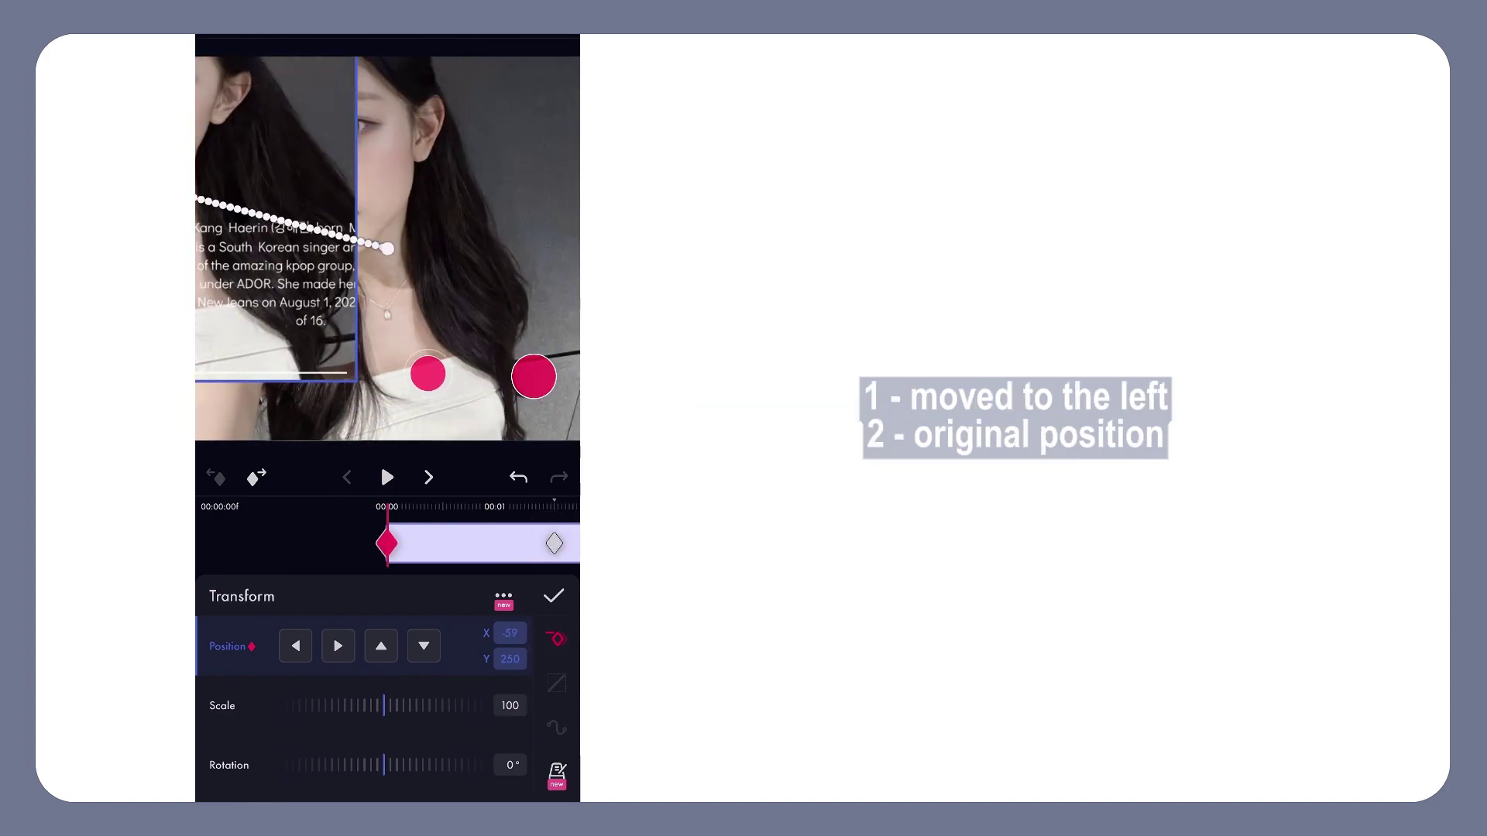
{"action": "left_click_drag", "start_coordinate": [454, 400], "coordinate": [400, 435]}
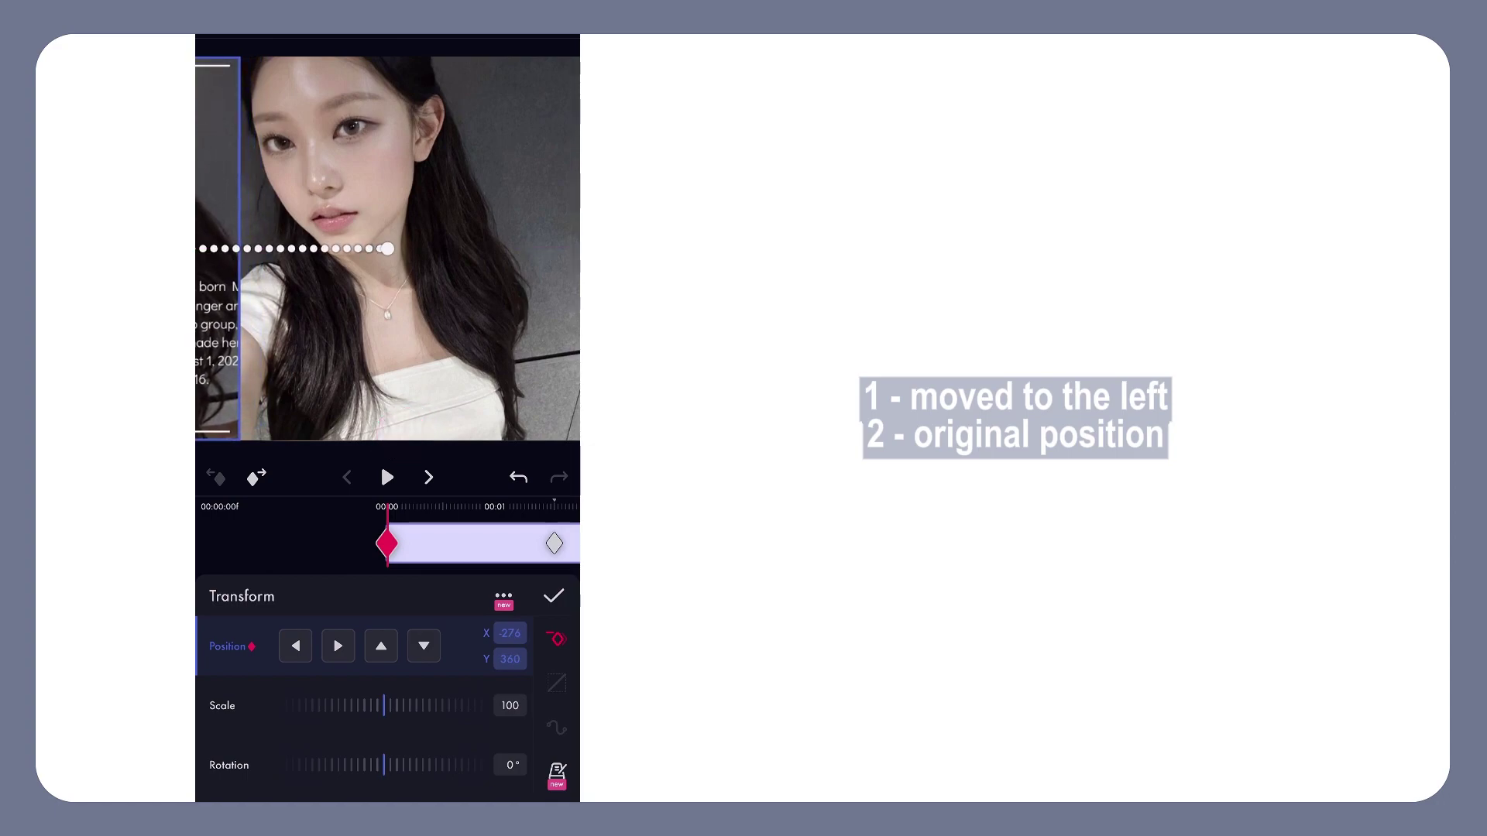
{"action": "left_click_drag", "start_coordinate": [528, 536], "coordinate": [485, 548]}
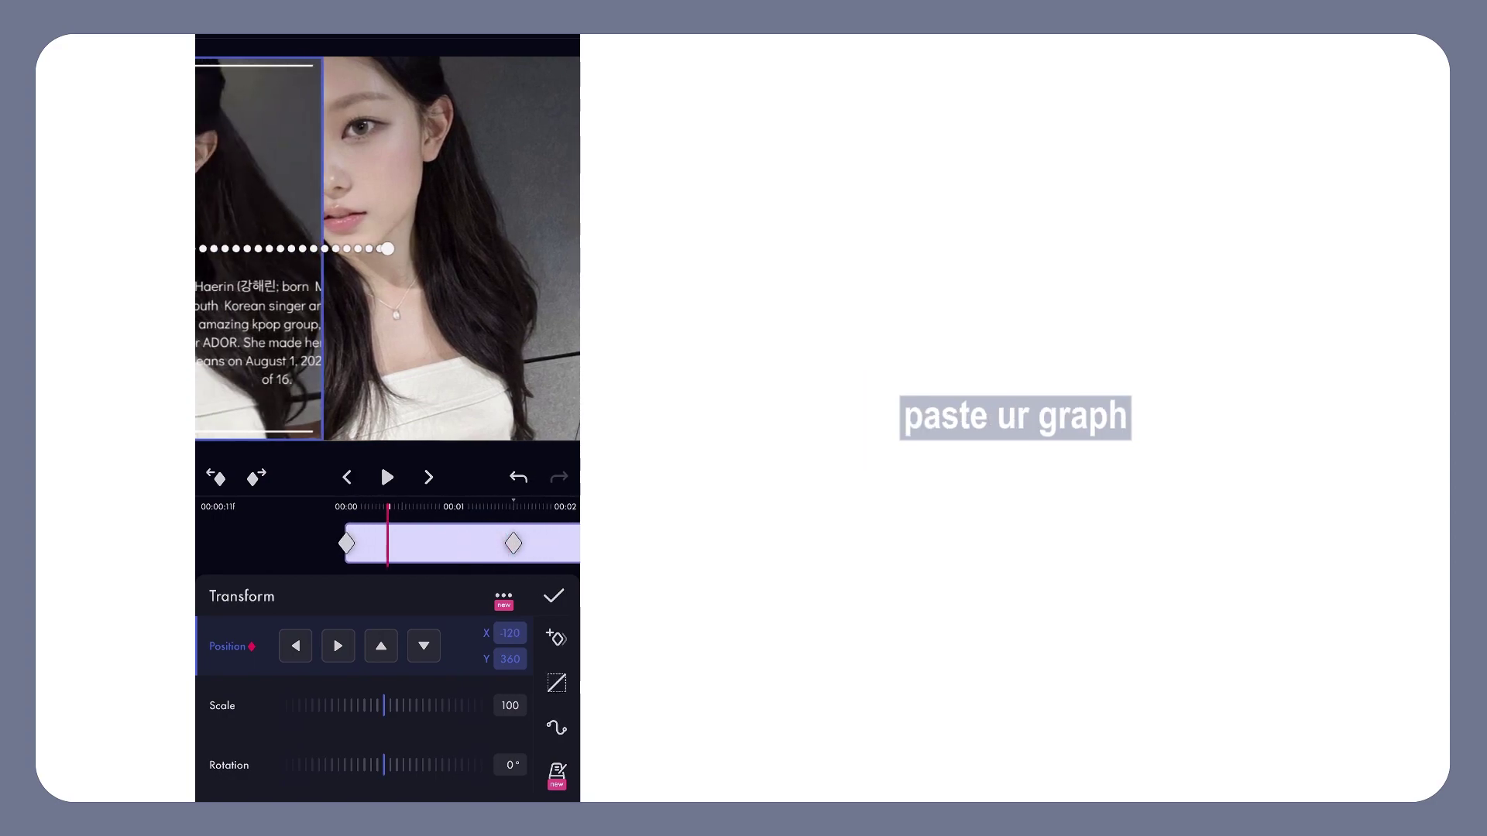
Step: Paste the saved S-curve onto the position keys, preview the slide, and close Transform
{"action": "left_click", "coordinate": [552, 694]}
{"action": "left_click", "coordinate": [511, 564]}
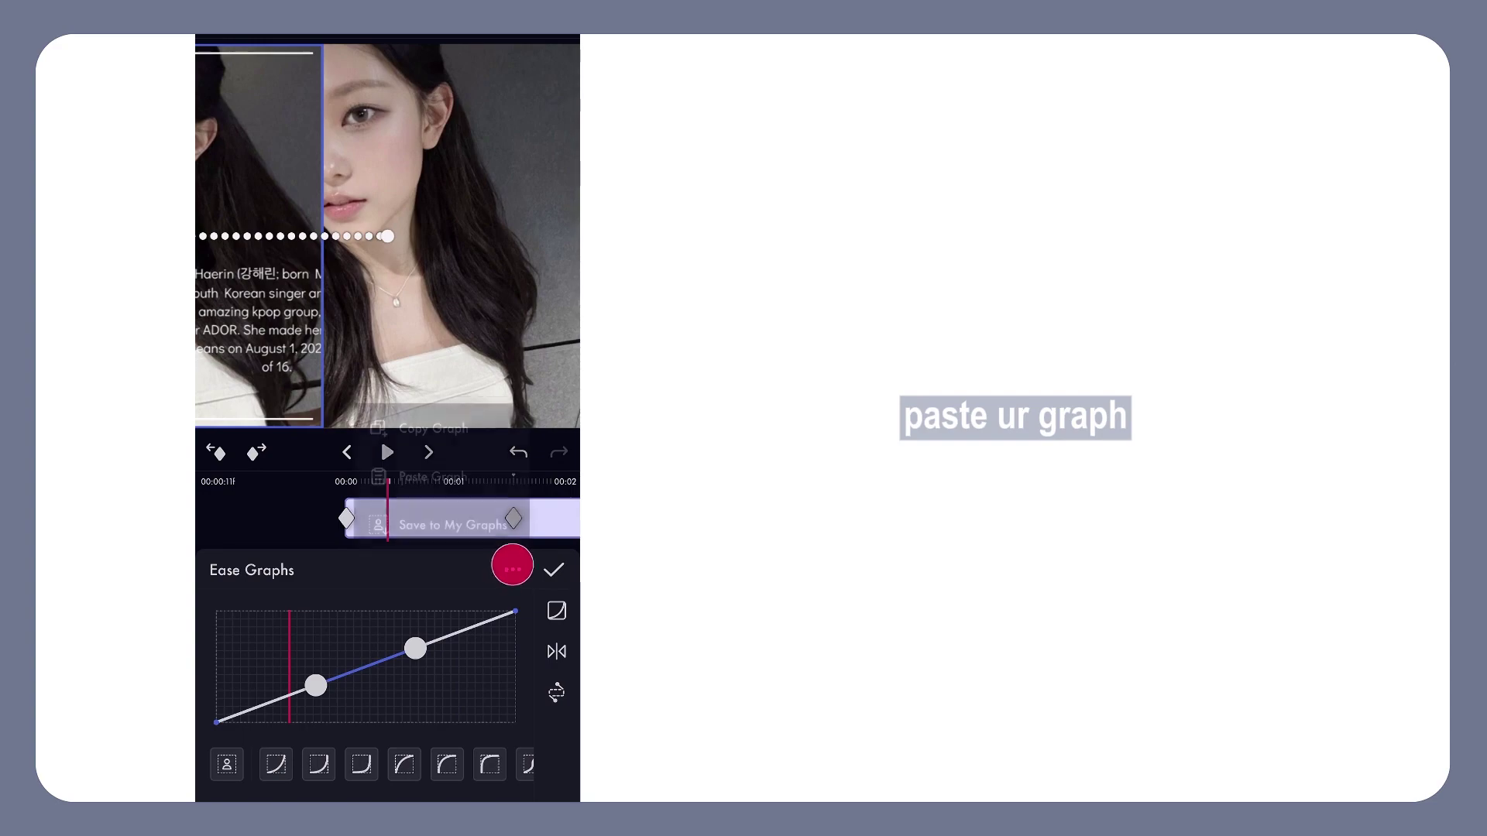
{"action": "left_click", "coordinate": [503, 511]}
{"action": "left_click", "coordinate": [388, 452]}
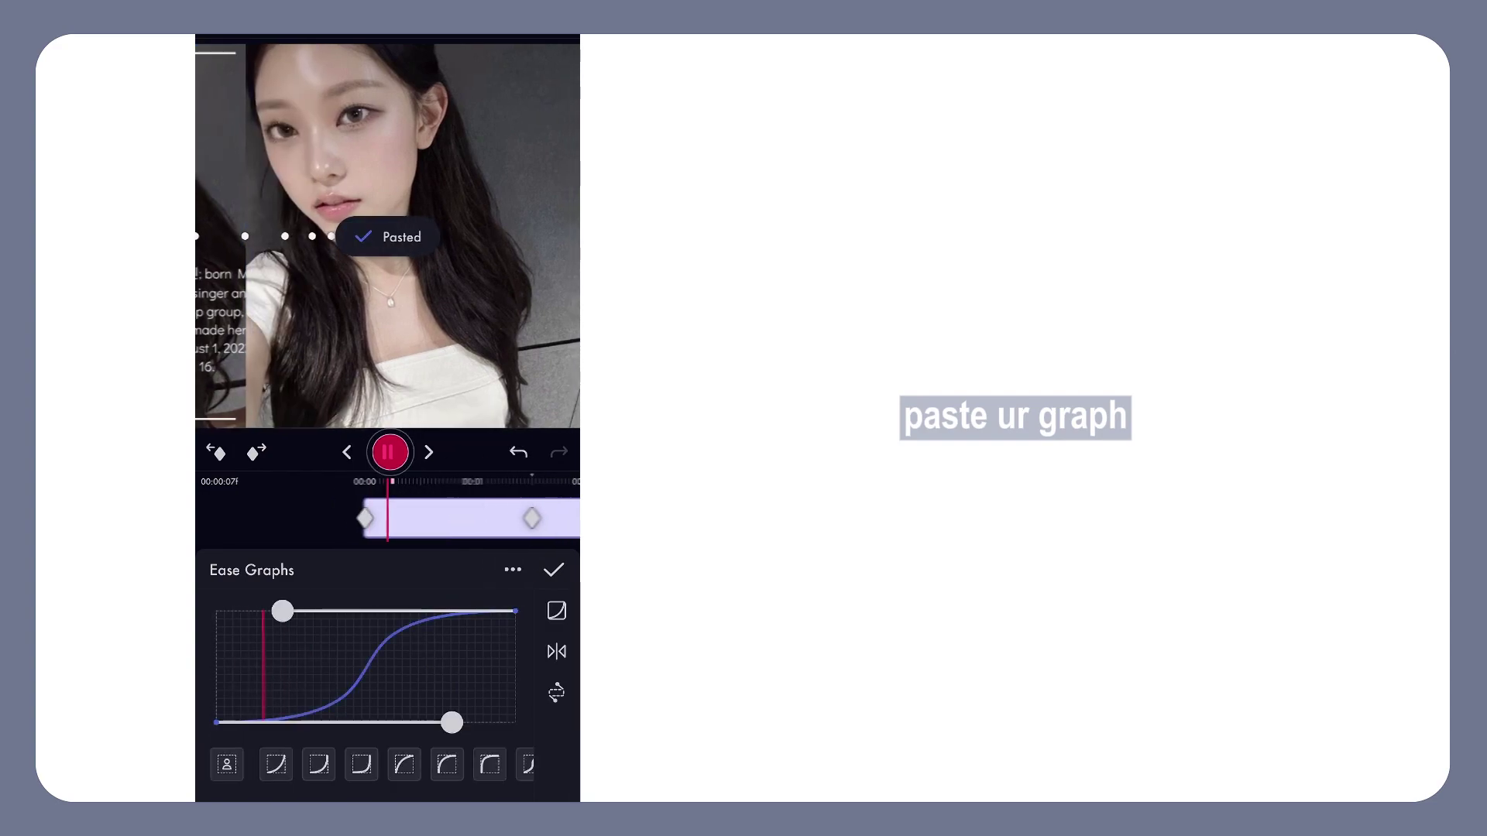
{"action": "left_click", "coordinate": [384, 465]}
{"action": "left_click", "coordinate": [531, 521]}
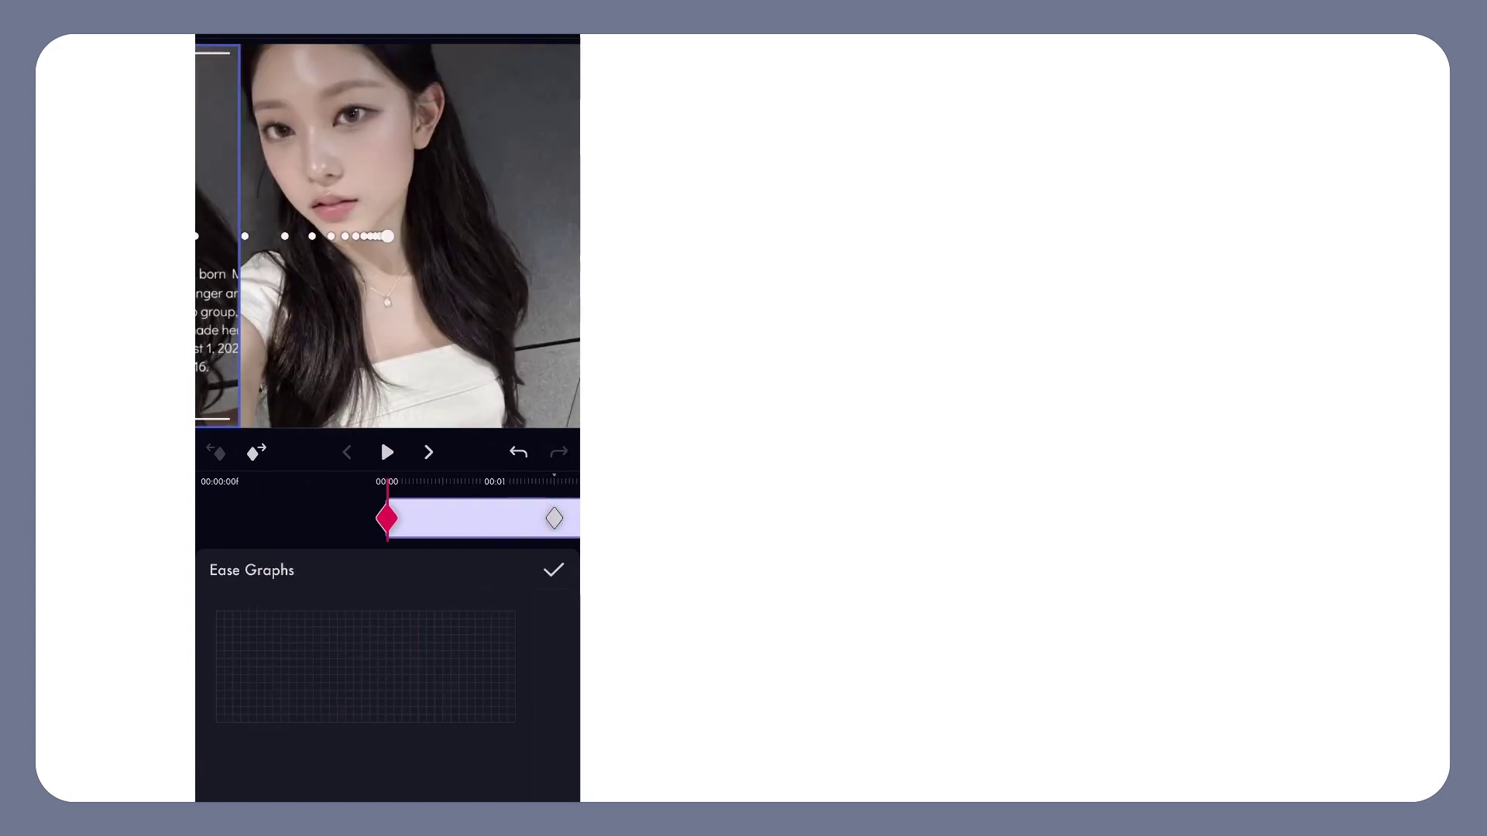
{"action": "left_click", "coordinate": [492, 536]}
Step: Add a Linear Wipe to the group with feather 53 and progress 20 at the start
{"action": "left_click", "coordinate": [254, 762]}
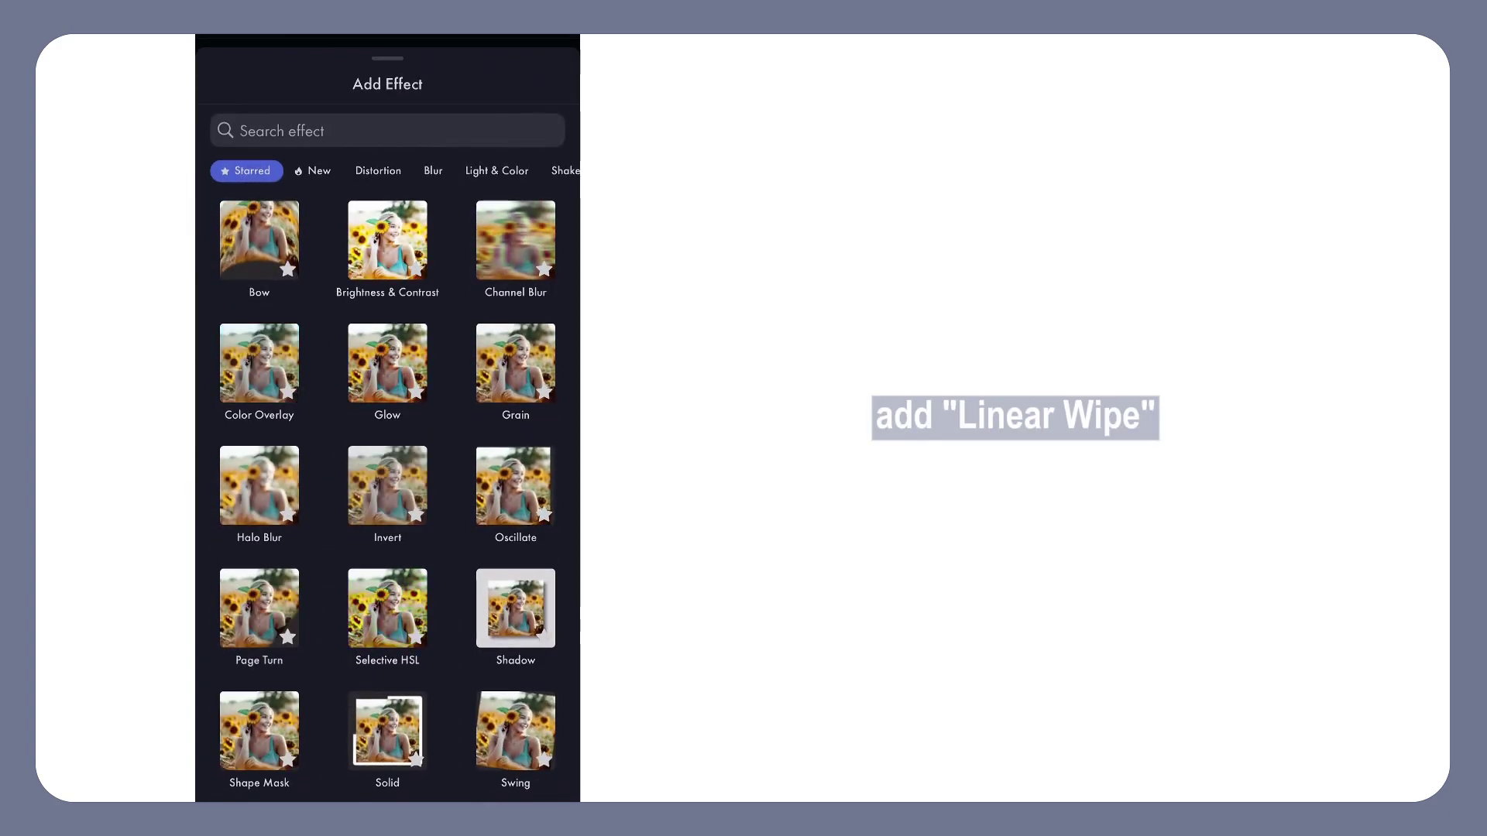
{"action": "left_click", "coordinate": [524, 130]}
{"action": "type", "text": "Linear"}
{"action": "left_click", "coordinate": [500, 181]}
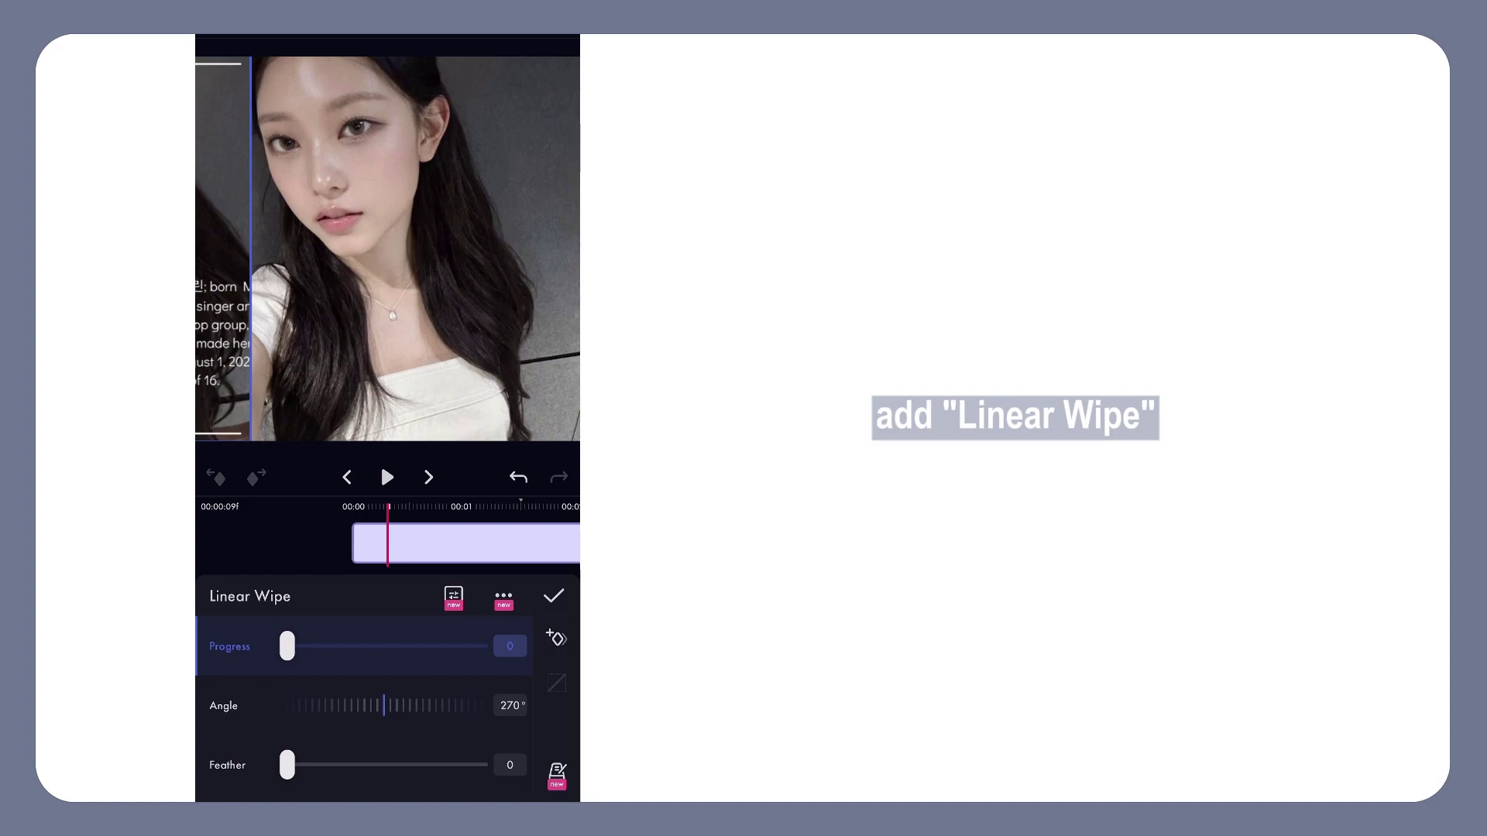
{"action": "mouse_move", "coordinate": [286, 645]}
{"action": "left_mouse_down"}
{"action": "mouse_move", "coordinate": [351, 638]}
{"action": "mouse_move", "coordinate": [317, 661]}
{"action": "left_mouse_up"}
{"action": "left_click_drag", "start_coordinate": [293, 773], "coordinate": [382, 771]}
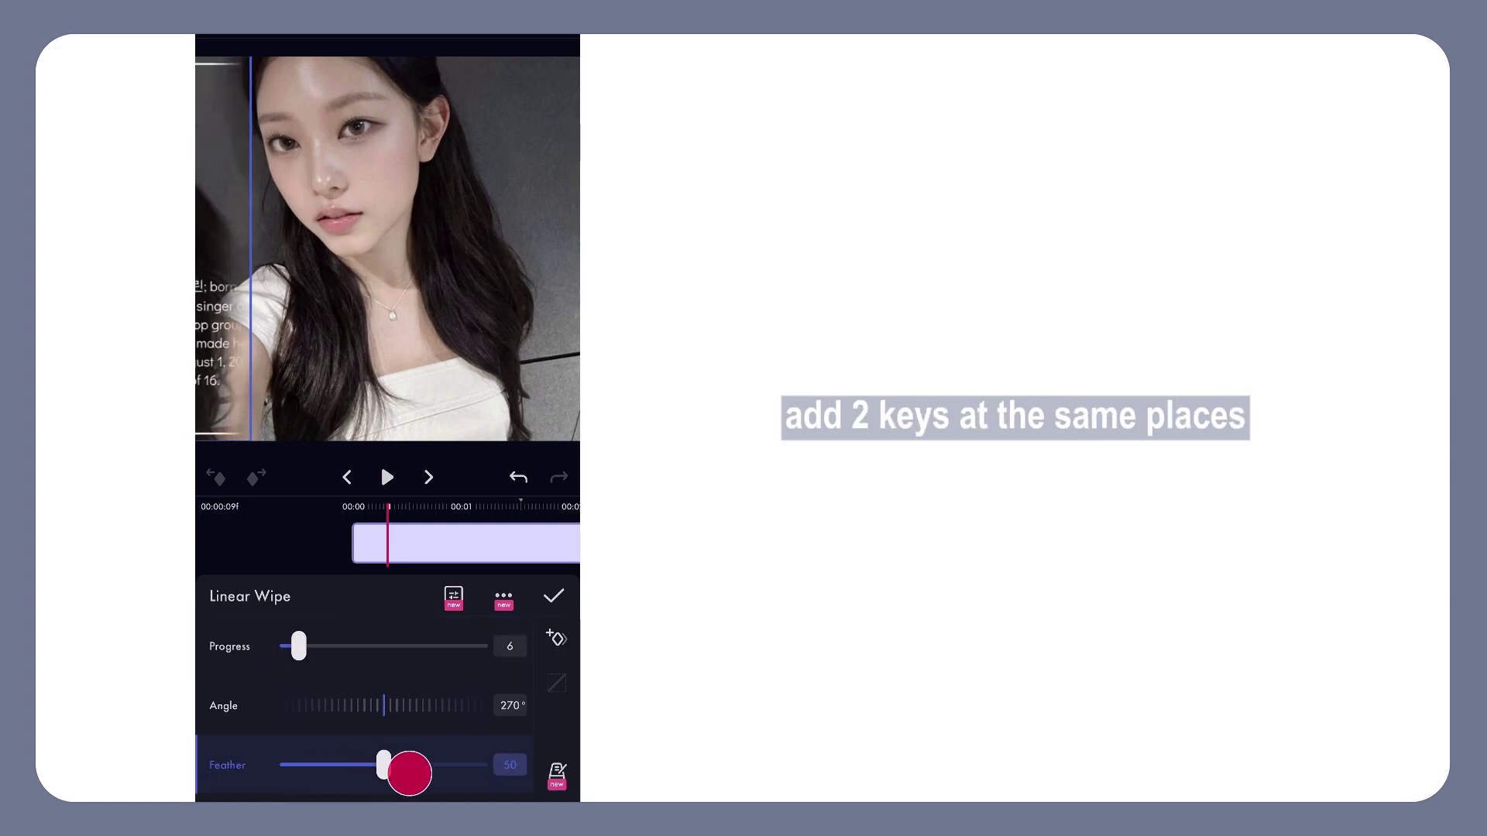
{"action": "left_click_drag", "start_coordinate": [298, 650], "coordinate": [309, 669]}
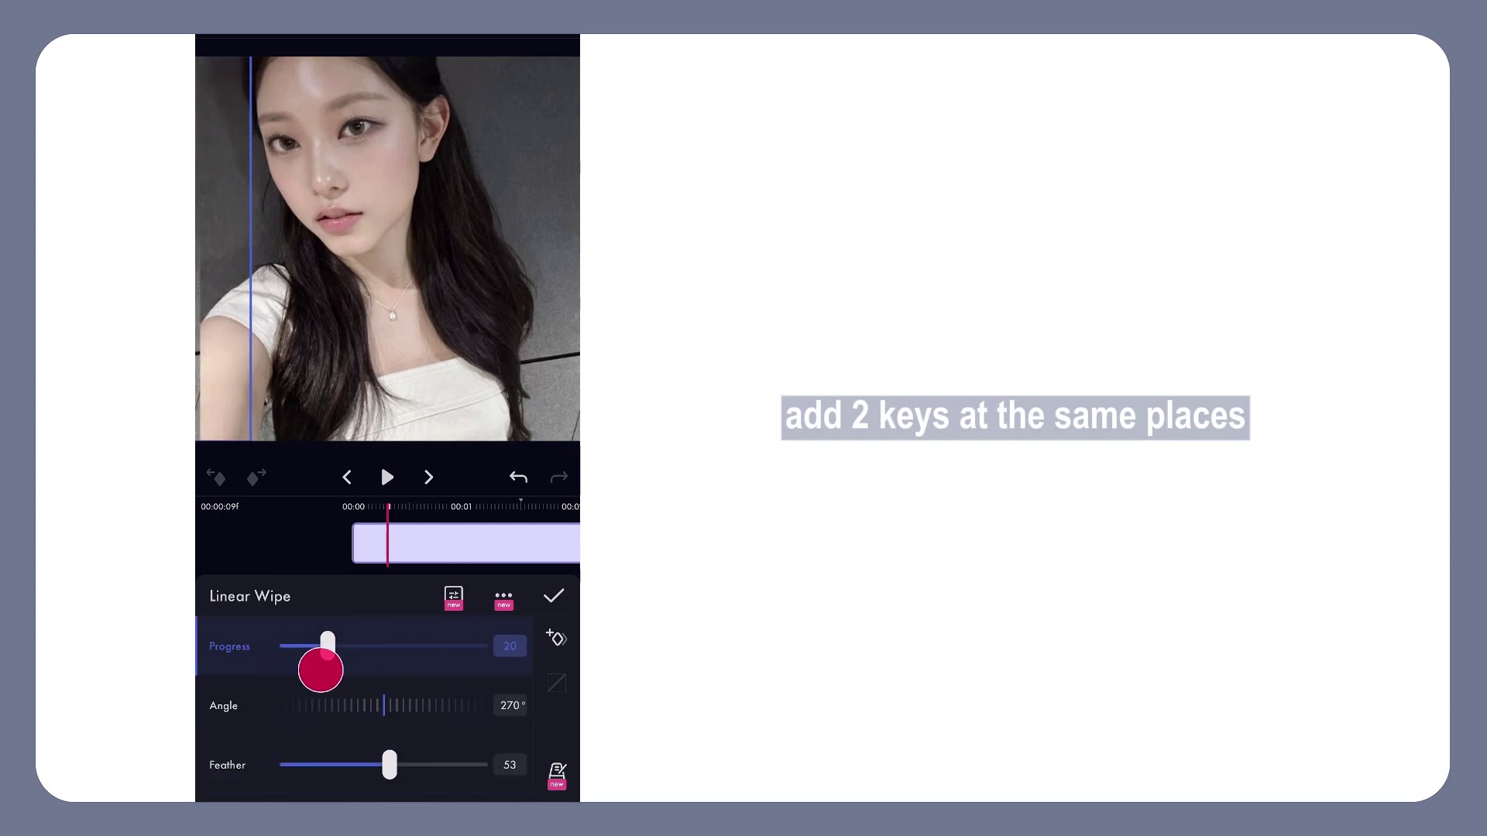
Step: Key the wipe progress down to 0 at the end frame
{"action": "mouse_move", "coordinate": [487, 543]}
{"action": "left_mouse_down"}
{"action": "mouse_move", "coordinate": [522, 543]}
{"action": "mouse_move", "coordinate": [362, 603]}
{"action": "left_mouse_up"}
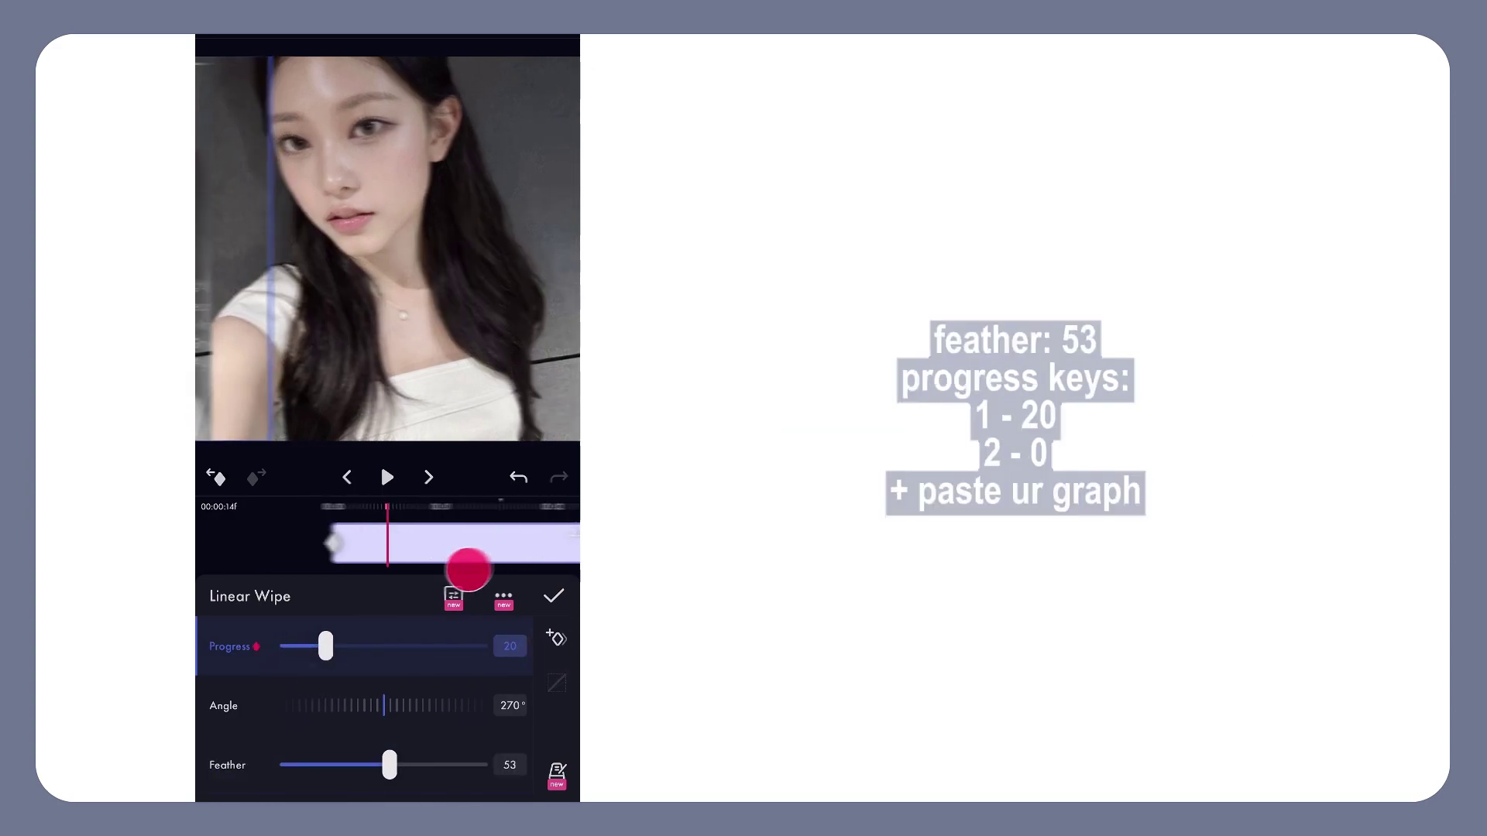
{"action": "left_click", "coordinate": [428, 475]}
{"action": "left_click", "coordinate": [437, 475]}
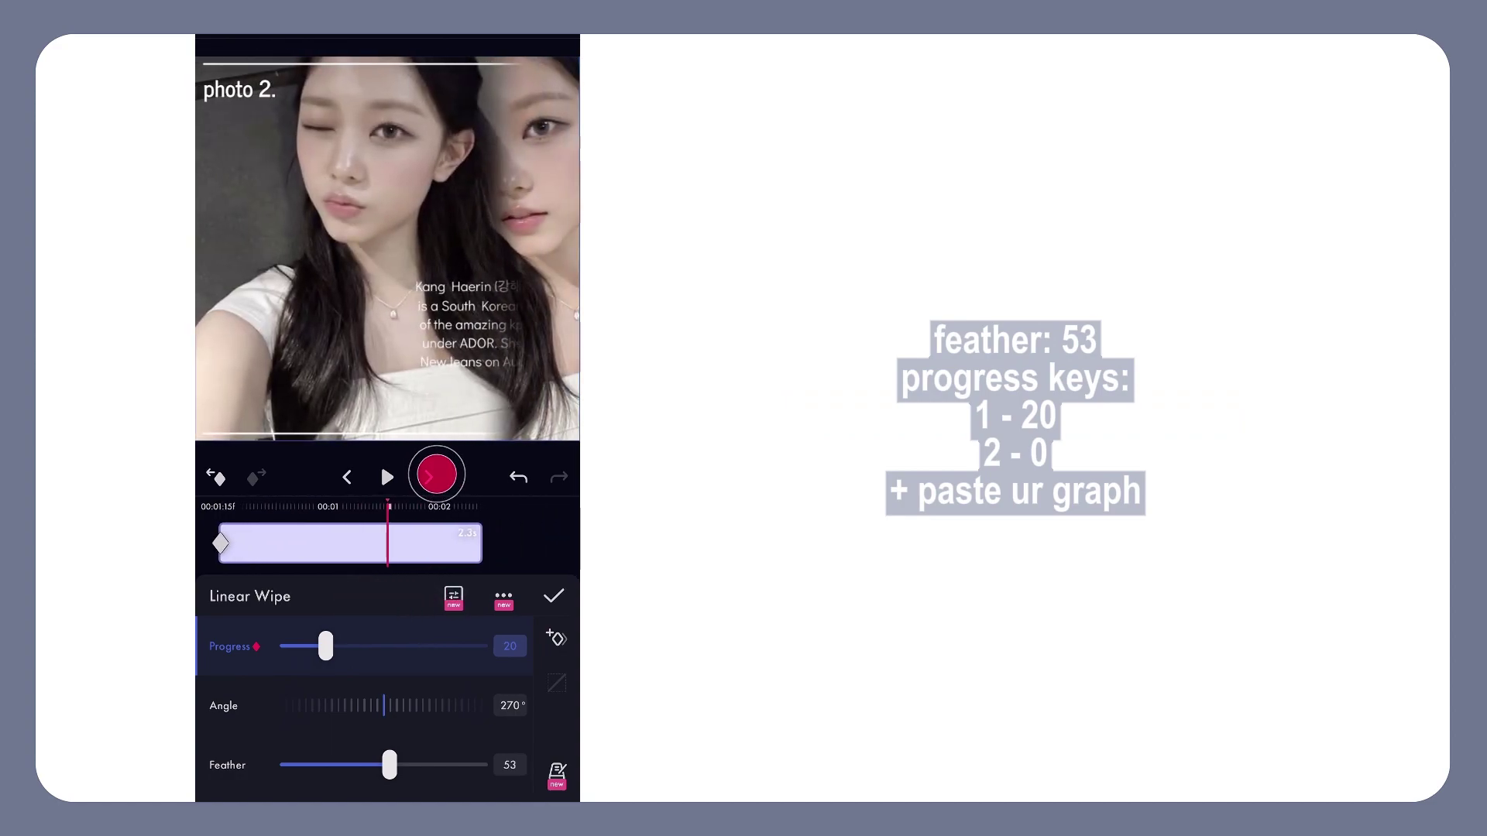
{"action": "left_click_drag", "start_coordinate": [337, 650], "coordinate": [264, 665]}
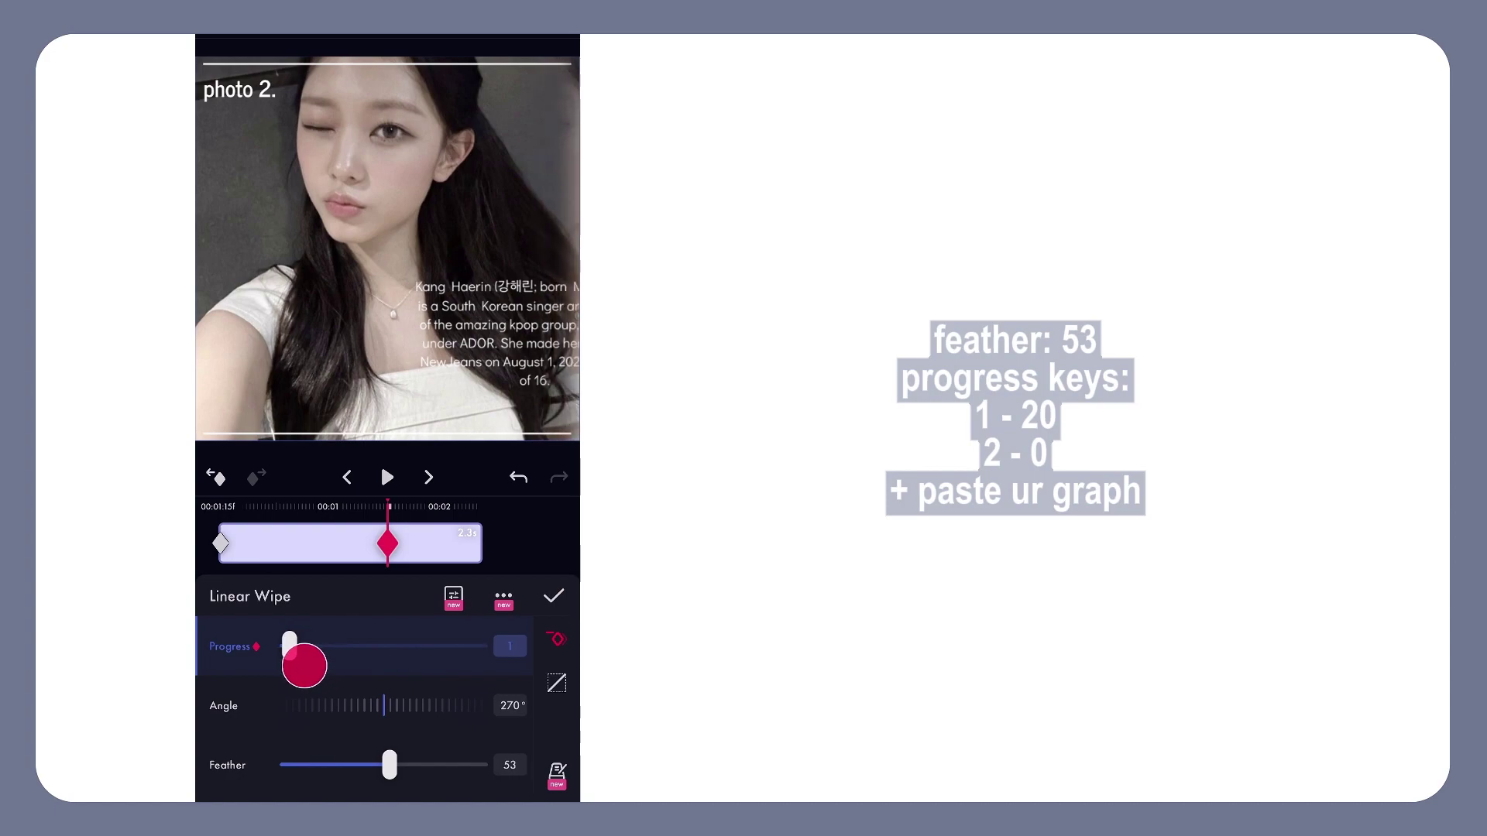
{"action": "mouse_move", "coordinate": [414, 542]}
{"action": "left_mouse_down"}
{"action": "mouse_move", "coordinate": [554, 558]}
{"action": "mouse_move", "coordinate": [542, 546]}
{"action": "left_mouse_up"}
{"action": "left_click", "coordinate": [551, 635]}
Step: Check the wipe keys' ease graph, preview the wipe, and return to the Group view
{"action": "left_click", "coordinate": [552, 669]}
{"action": "left_click", "coordinate": [552, 568]}
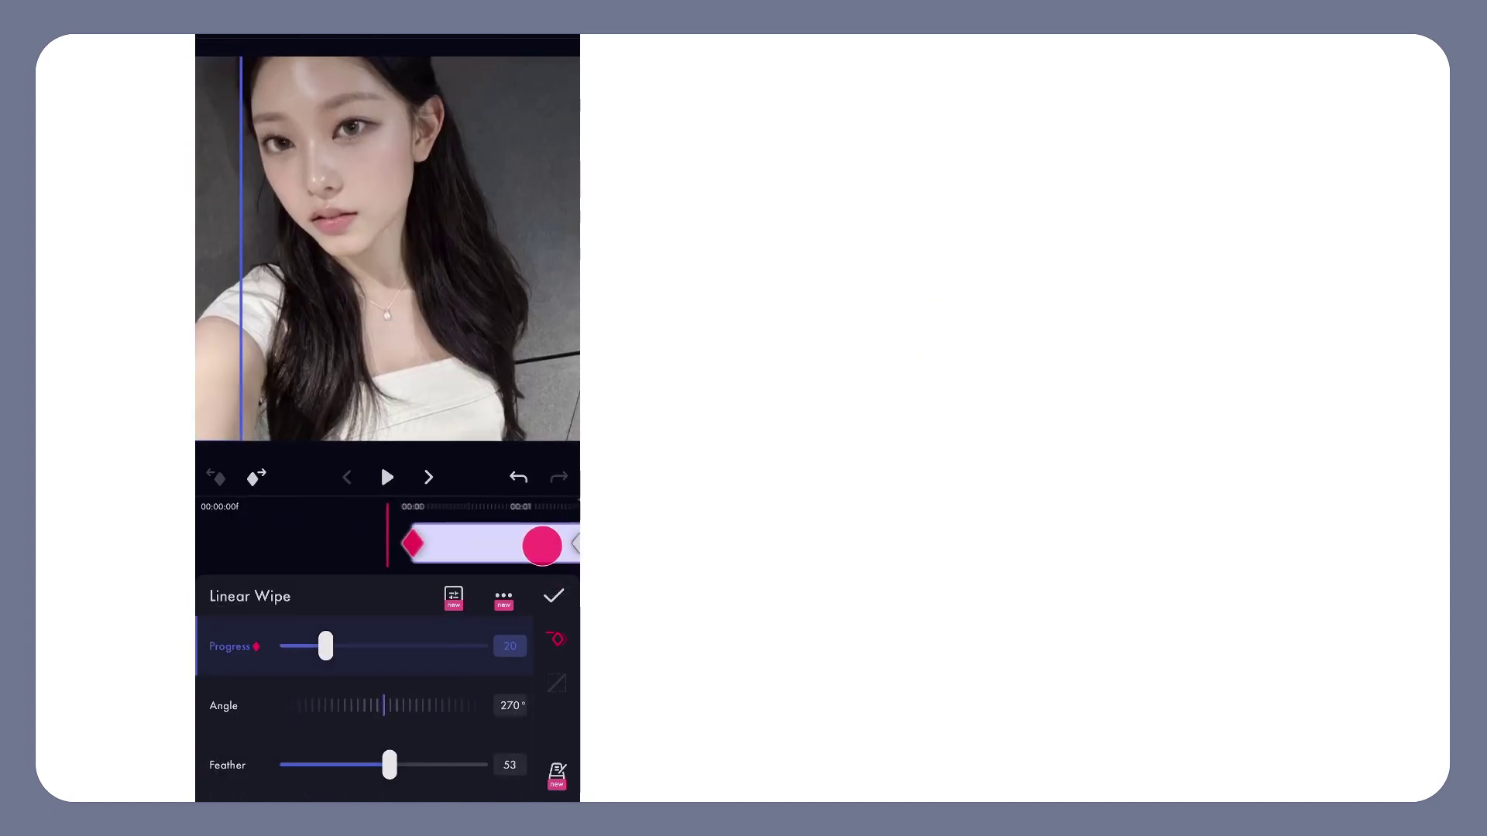
{"action": "left_click", "coordinate": [382, 477]}
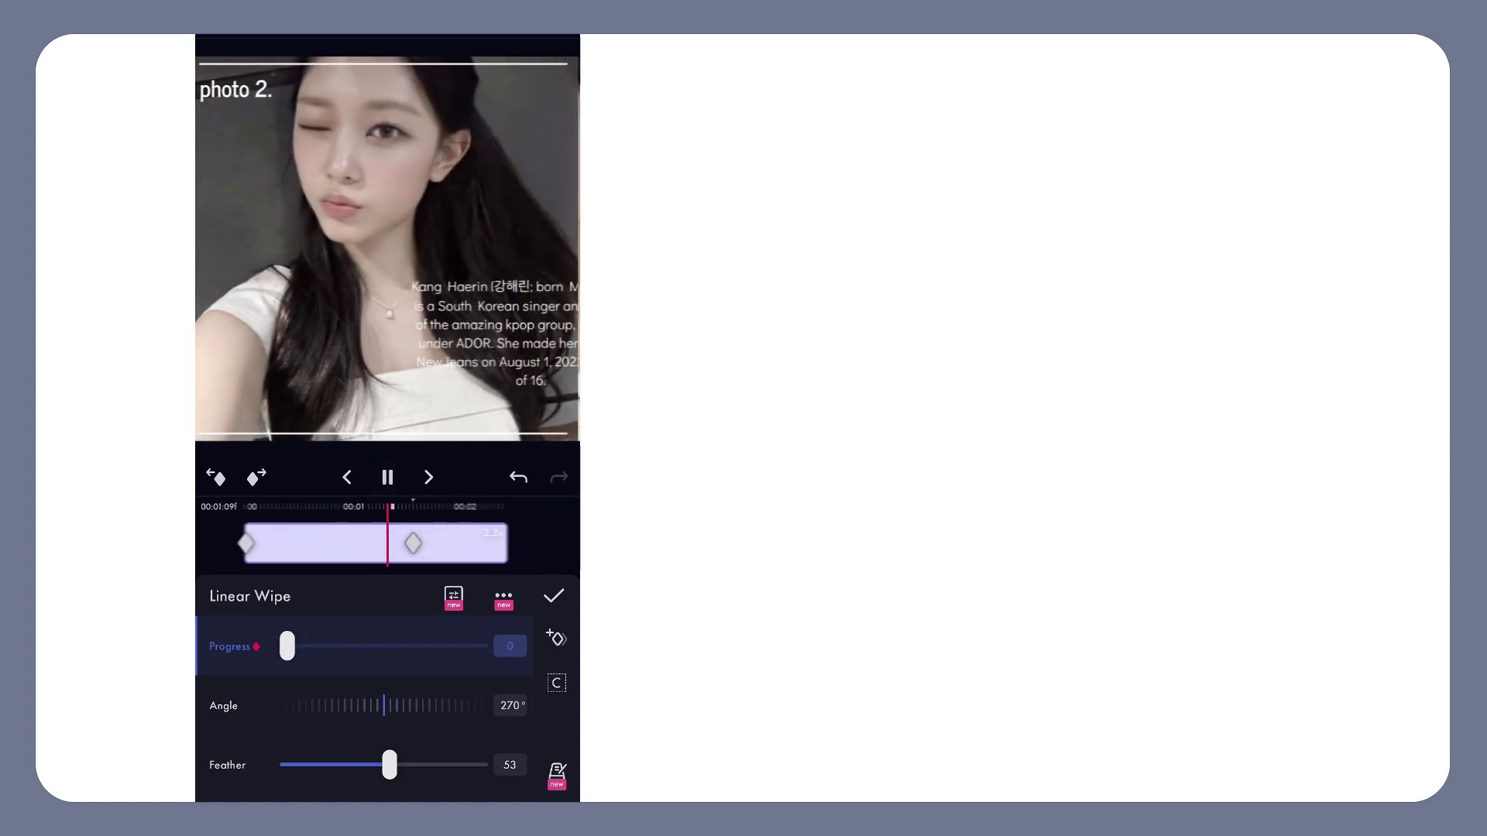
{"action": "left_click", "coordinate": [388, 477]}
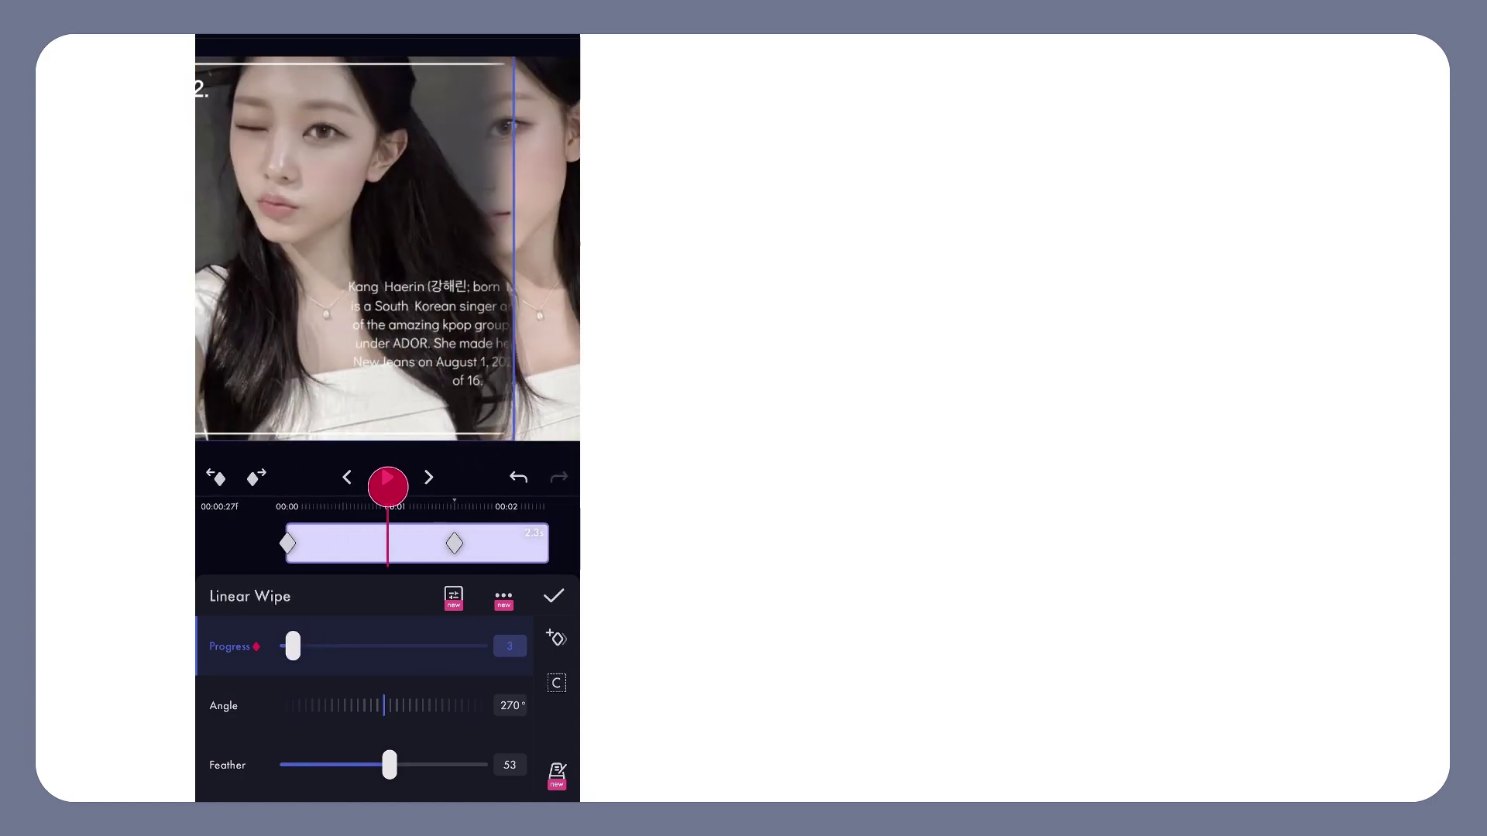
{"action": "left_click", "coordinate": [545, 579]}
{"action": "left_click", "coordinate": [499, 539]}
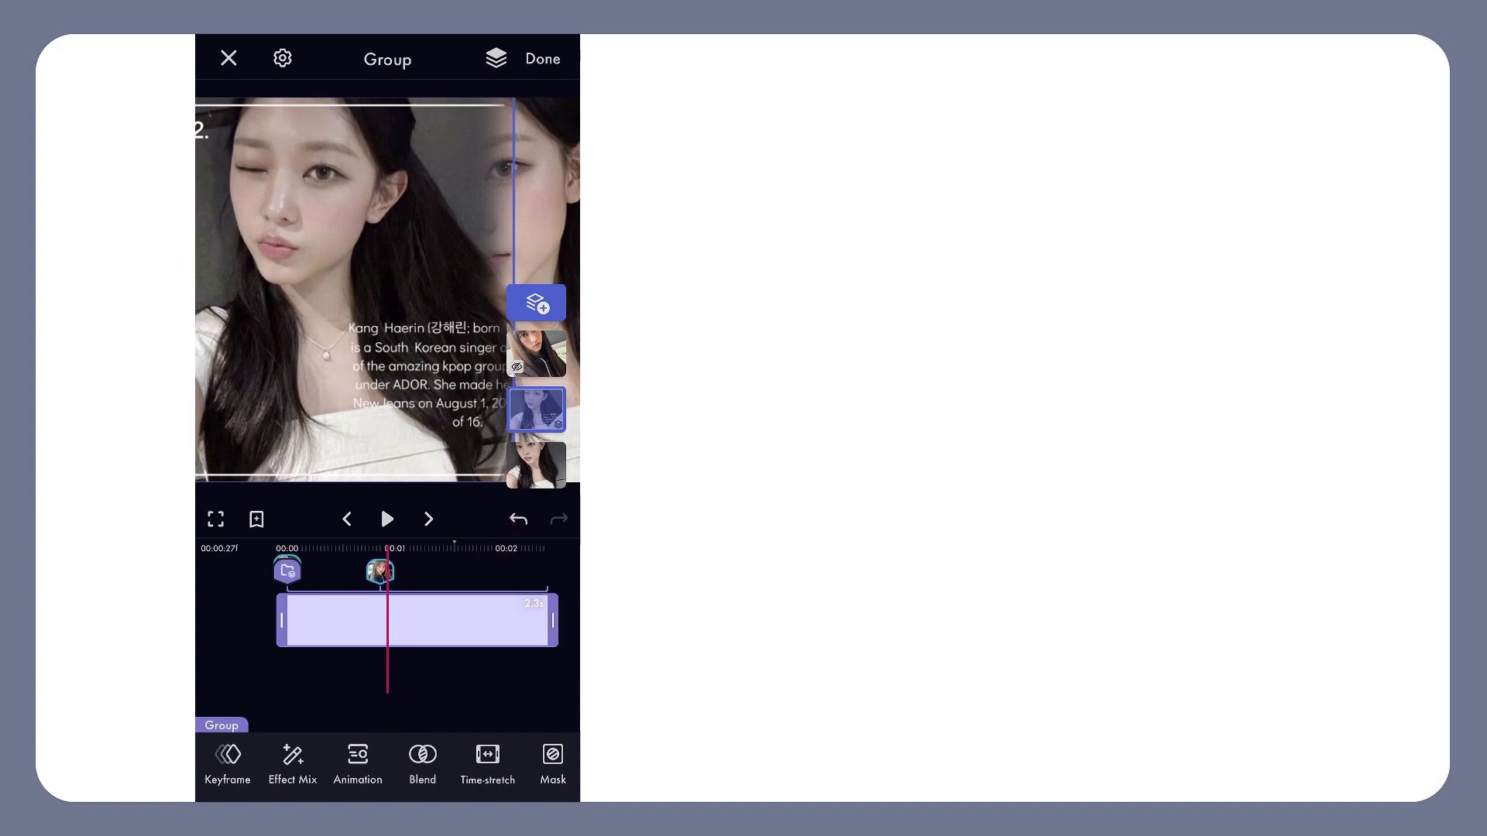
Step: Unhide the third photo layer
{"action": "left_click", "coordinate": [533, 344]}
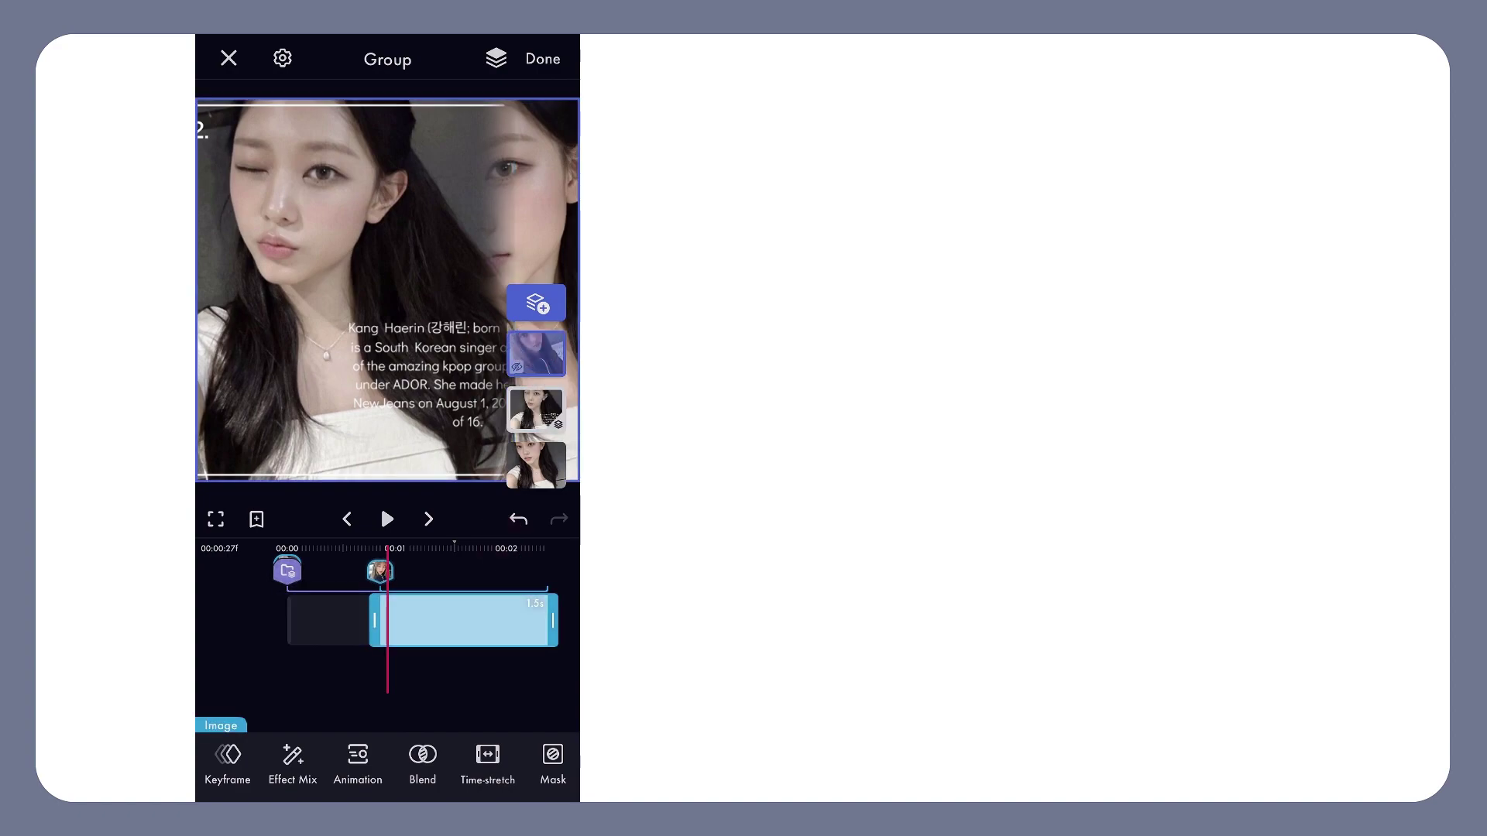
{"action": "right_click", "coordinate": [536, 355]}
{"action": "left_click", "coordinate": [426, 511]}
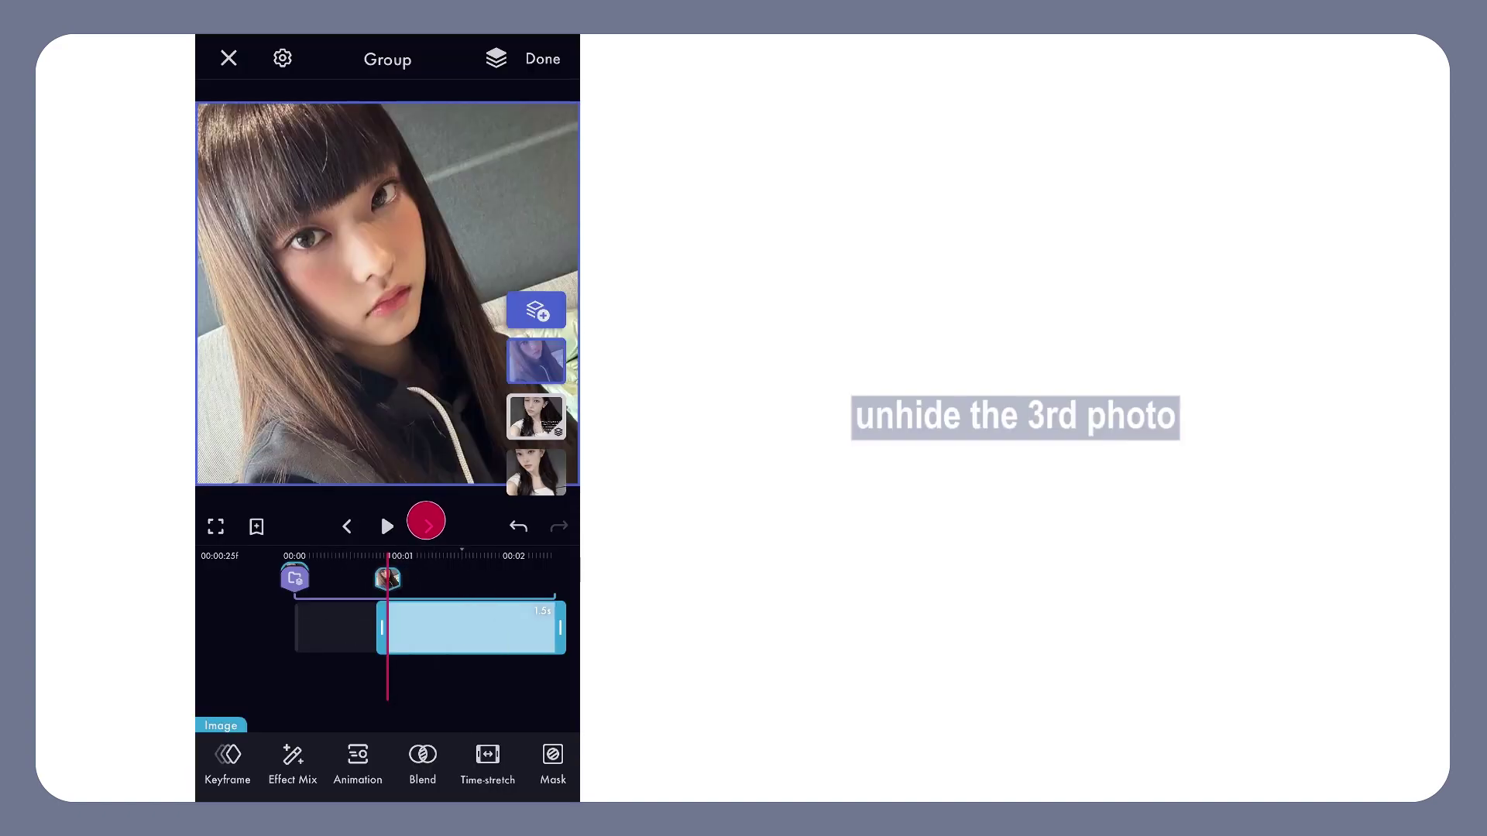
Step: Key the third photo's Position at clip start and end, raising its start position
{"action": "left_click", "coordinate": [226, 763]}
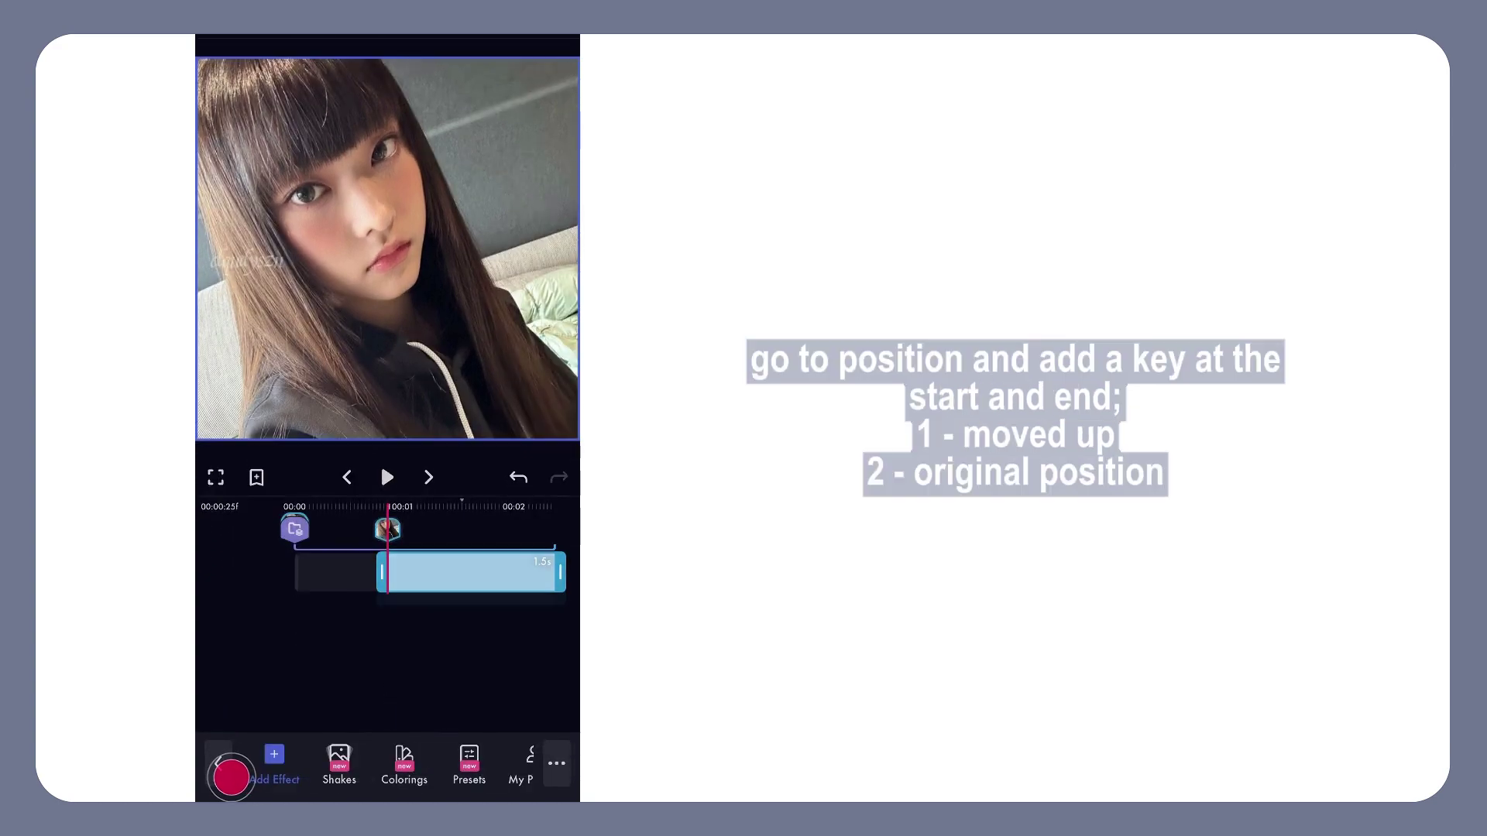
{"action": "left_click", "coordinate": [240, 624]}
{"action": "left_click", "coordinate": [554, 627]}
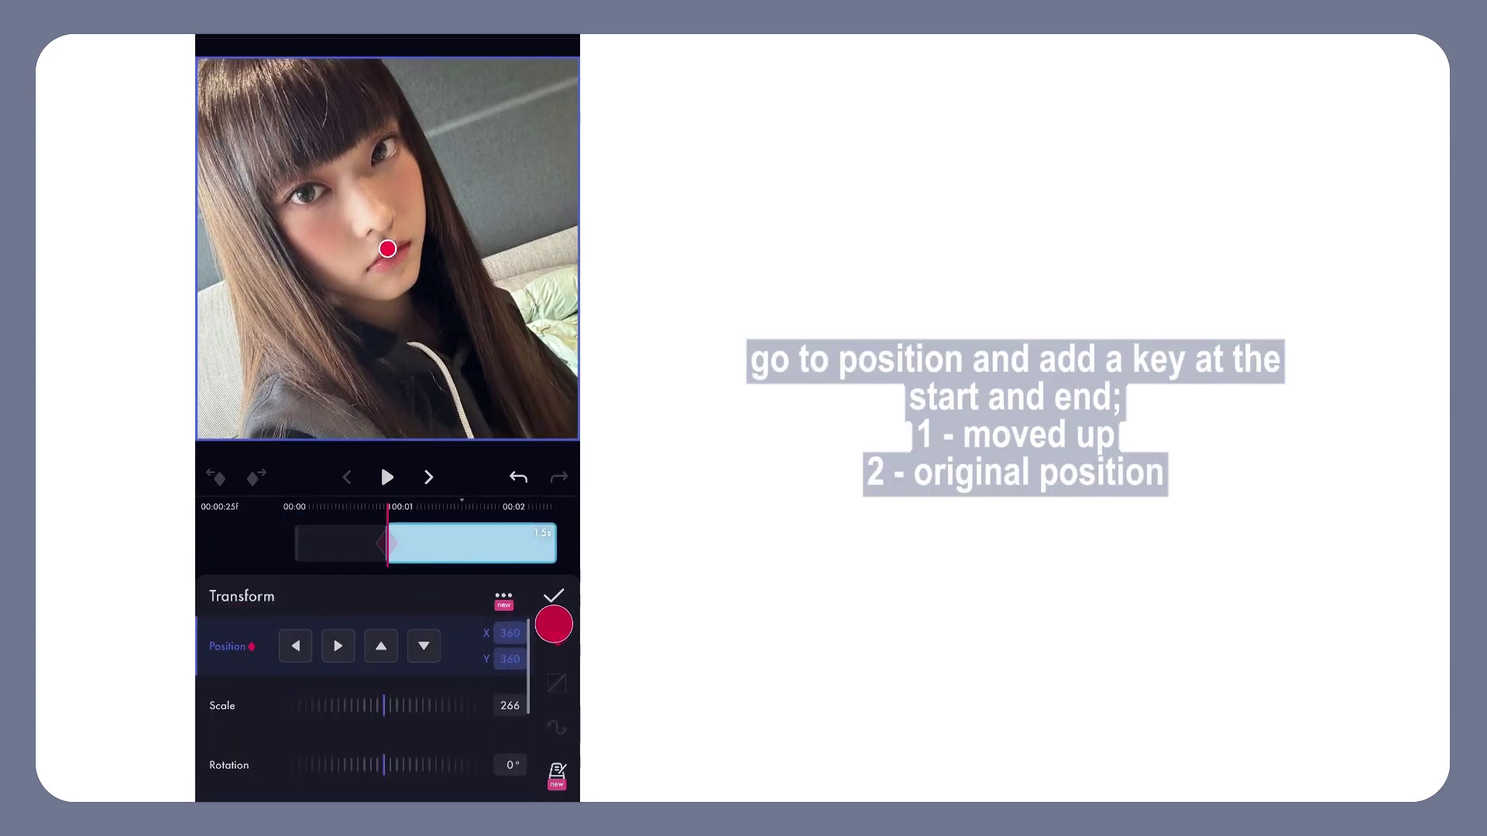
{"action": "mouse_move", "coordinate": [503, 547]}
{"action": "left_mouse_down"}
{"action": "mouse_move", "coordinate": [388, 546]}
{"action": "mouse_move", "coordinate": [473, 546]}
{"action": "left_mouse_up"}
{"action": "left_click", "coordinate": [301, 620]}
{"action": "left_click", "coordinate": [556, 638]}
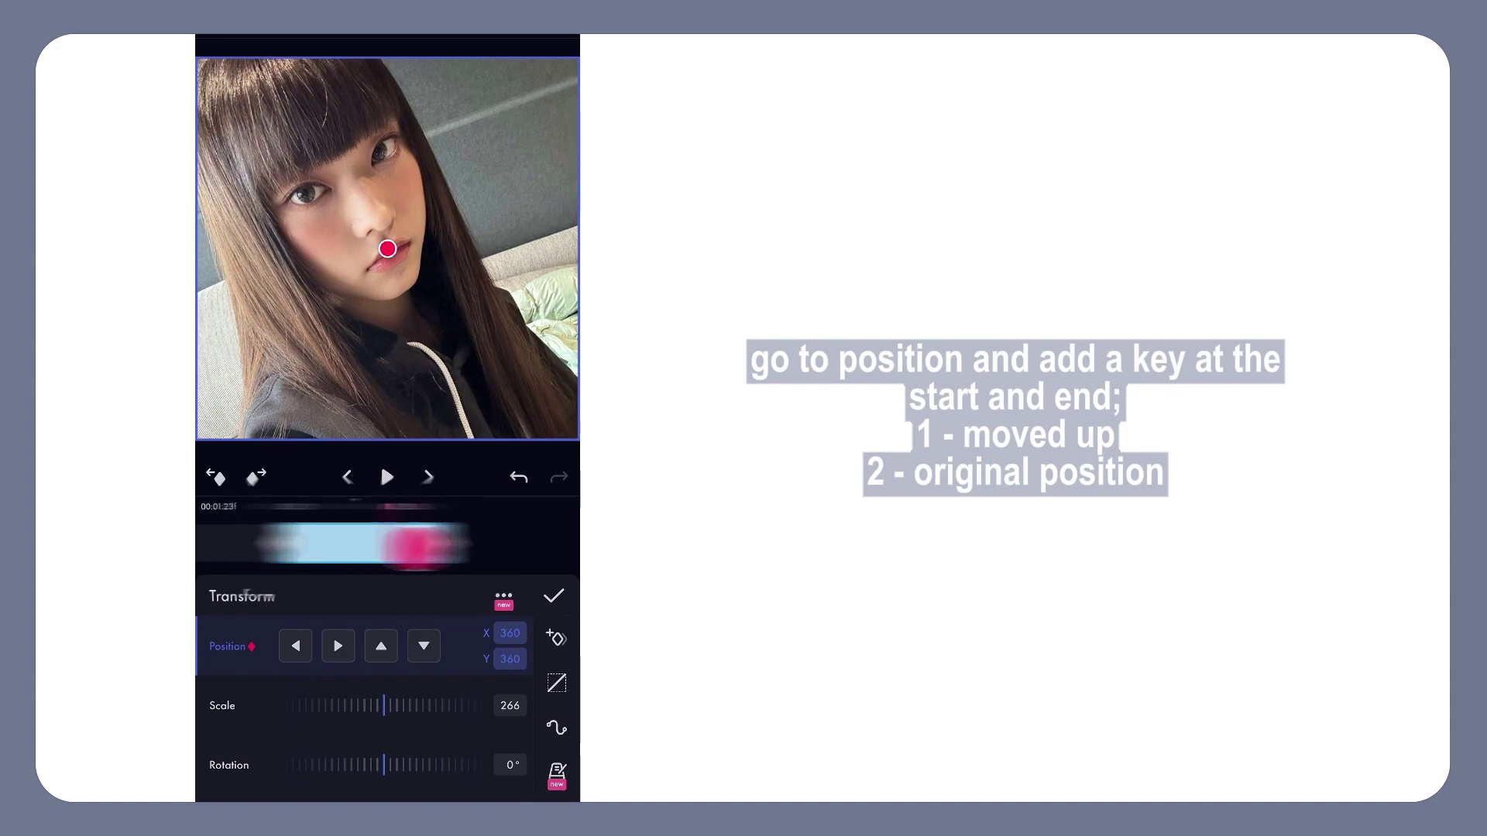
{"action": "mouse_move", "coordinate": [519, 314]}
{"action": "left_mouse_down"}
{"action": "mouse_move", "coordinate": [485, 186]}
{"action": "mouse_move", "coordinate": [510, 294]}
{"action": "left_mouse_up"}
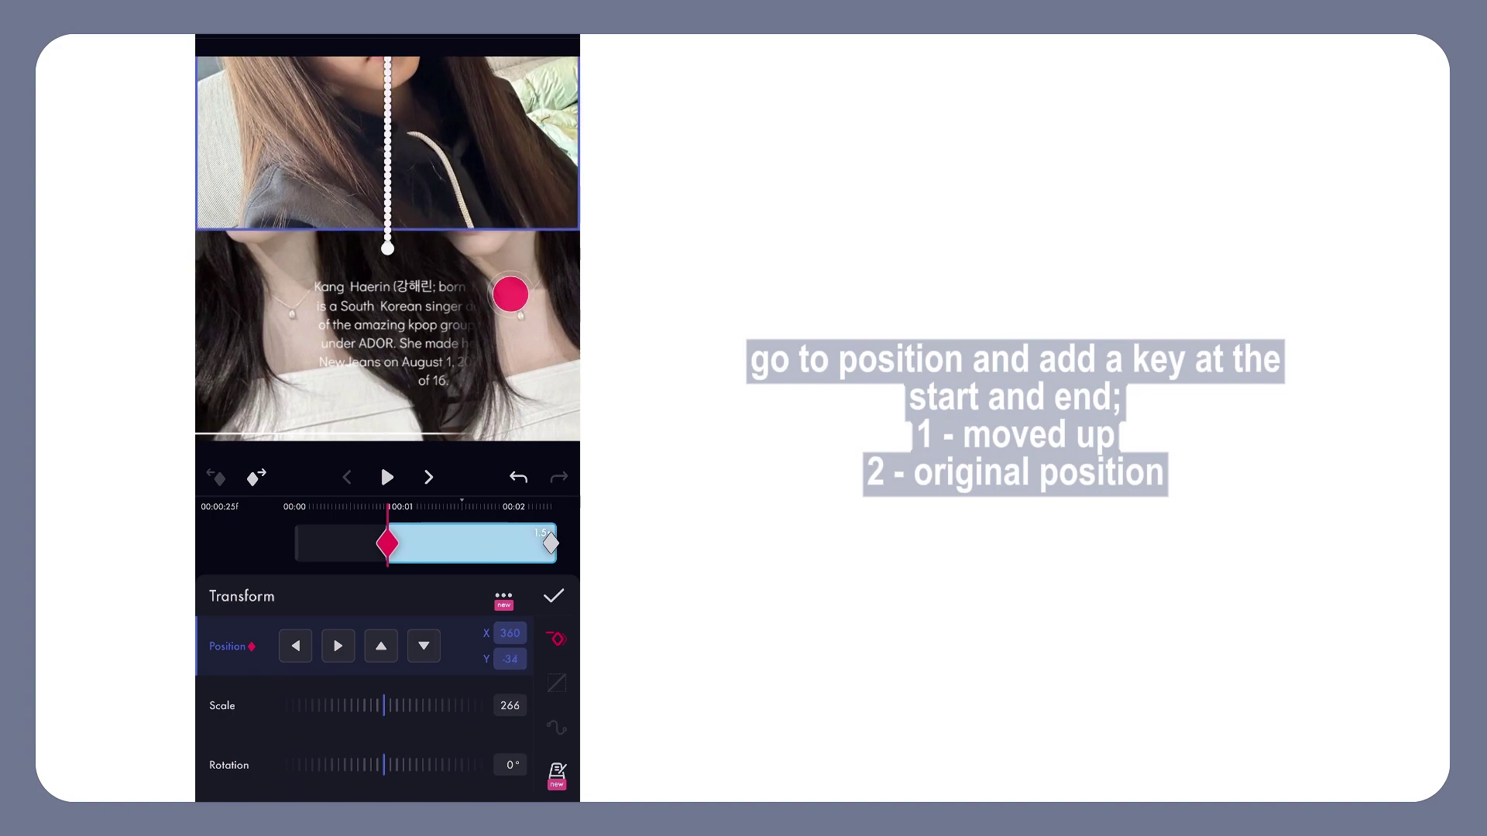
Step: Paste the copied ease curve onto the photo's position keyframe
{"action": "left_click", "coordinate": [514, 558]}
{"action": "left_click", "coordinate": [554, 683]}
{"action": "left_click", "coordinate": [511, 569]}
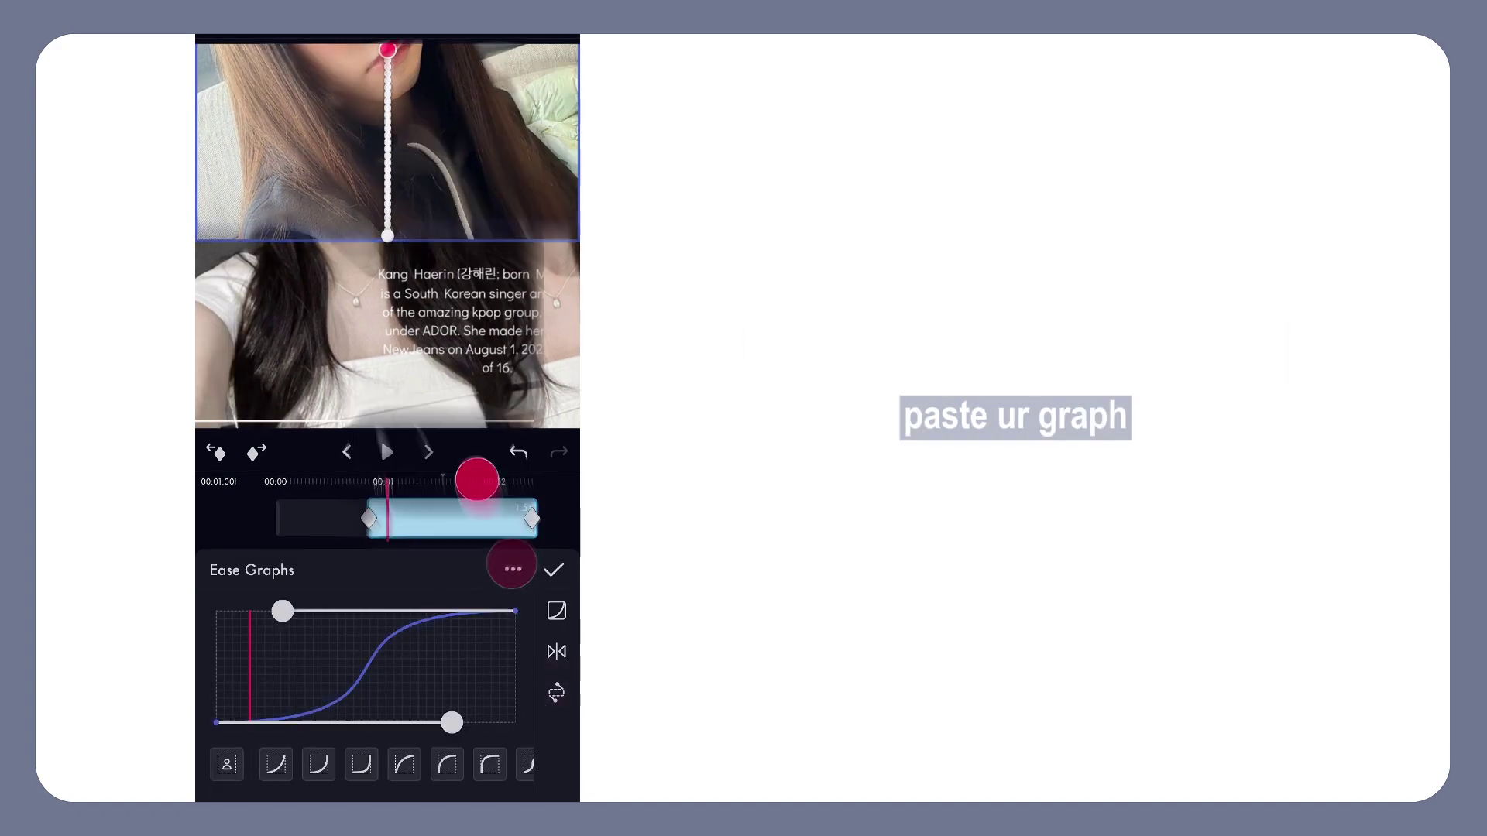
{"action": "left_click", "coordinate": [477, 480]}
{"action": "left_click", "coordinate": [554, 569]}
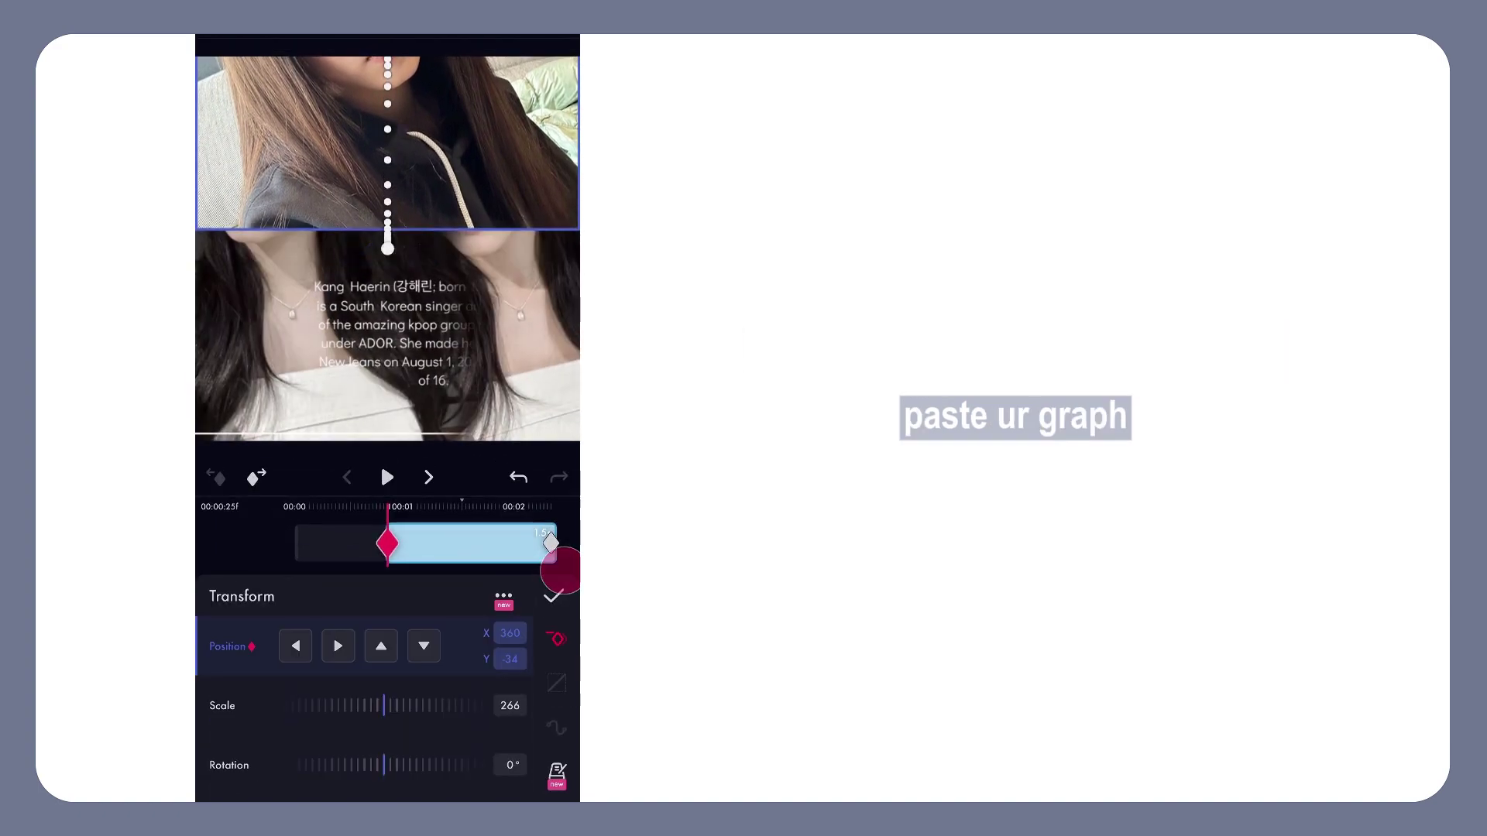
Step: Turn on tiling Mirror, confirm Transform, and return to the group's layers
{"action": "mouse_move", "coordinate": [496, 704]}
{"action": "left_mouse_down"}
{"action": "mouse_move", "coordinate": [537, 514]}
{"action": "mouse_move", "coordinate": [511, 577]}
{"action": "left_mouse_up"}
{"action": "left_click", "coordinate": [342, 698]}
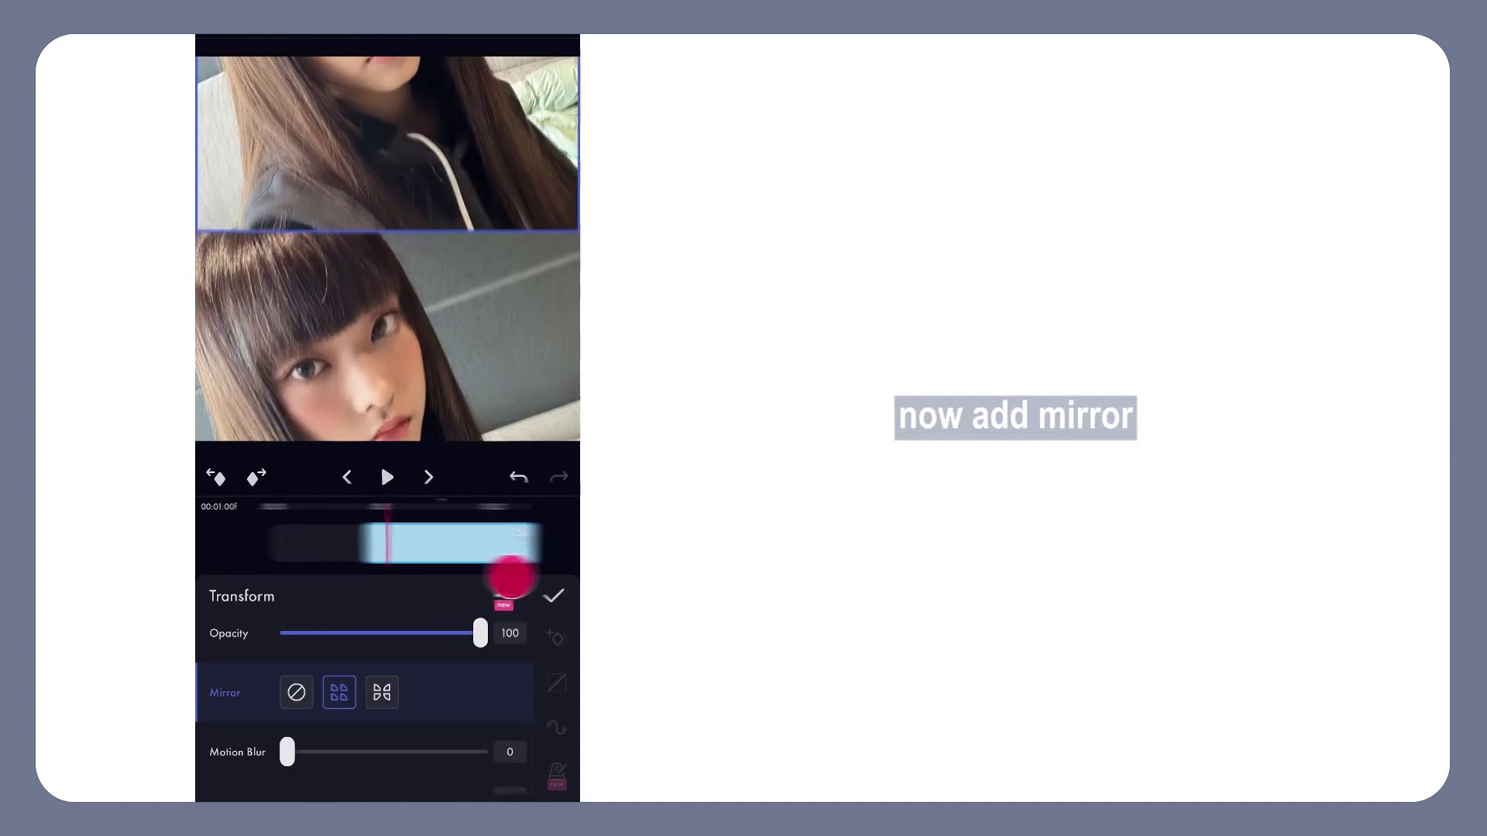
{"action": "left_click", "coordinate": [552, 590]}
{"action": "left_click", "coordinate": [294, 529]}
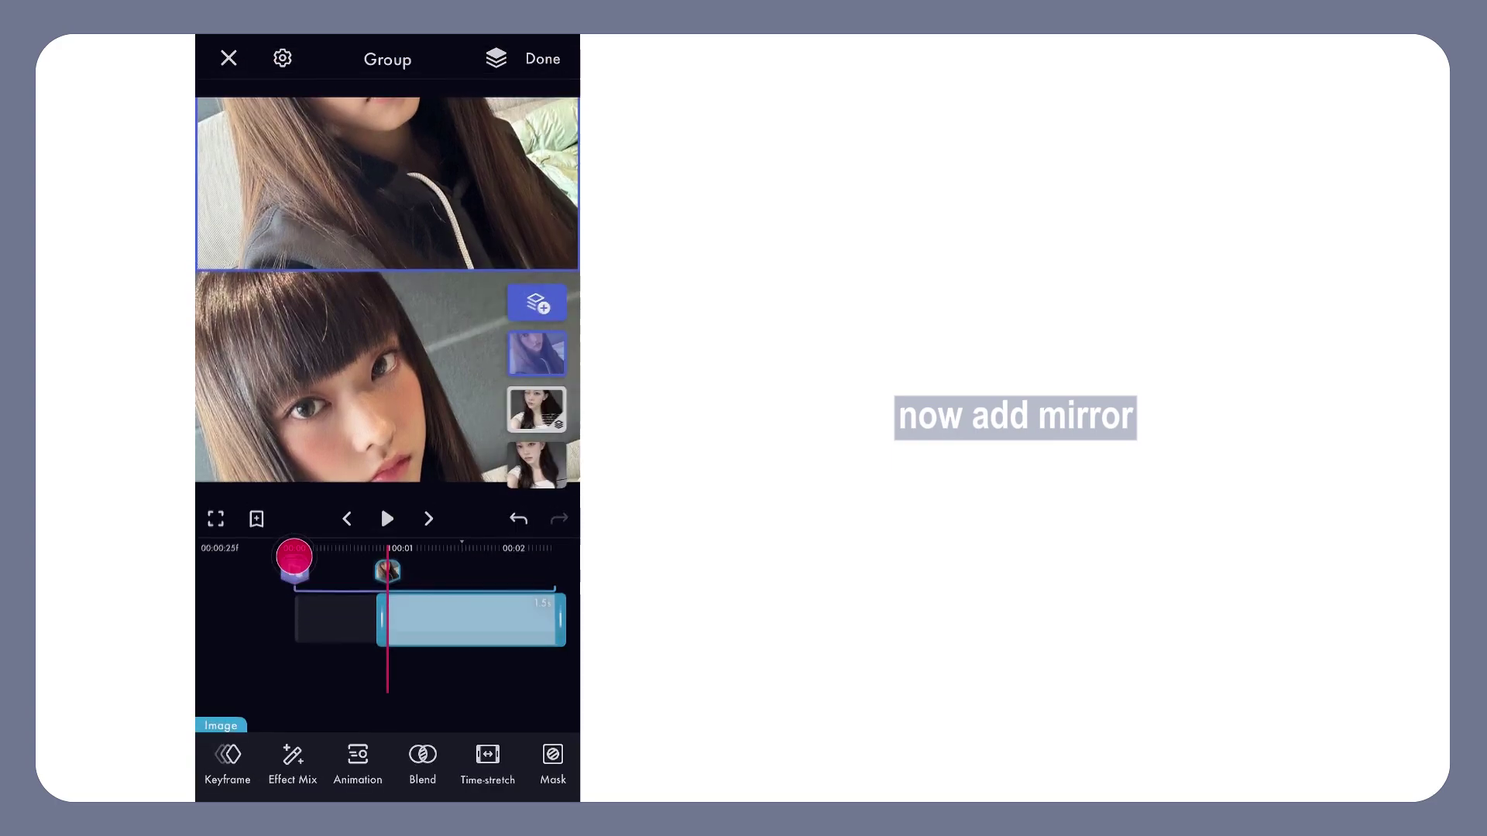
Step: Group the photo layer and add a Square Shape Mask effect to it
{"action": "left_click", "coordinate": [536, 352]}
{"action": "left_click", "coordinate": [432, 453]}
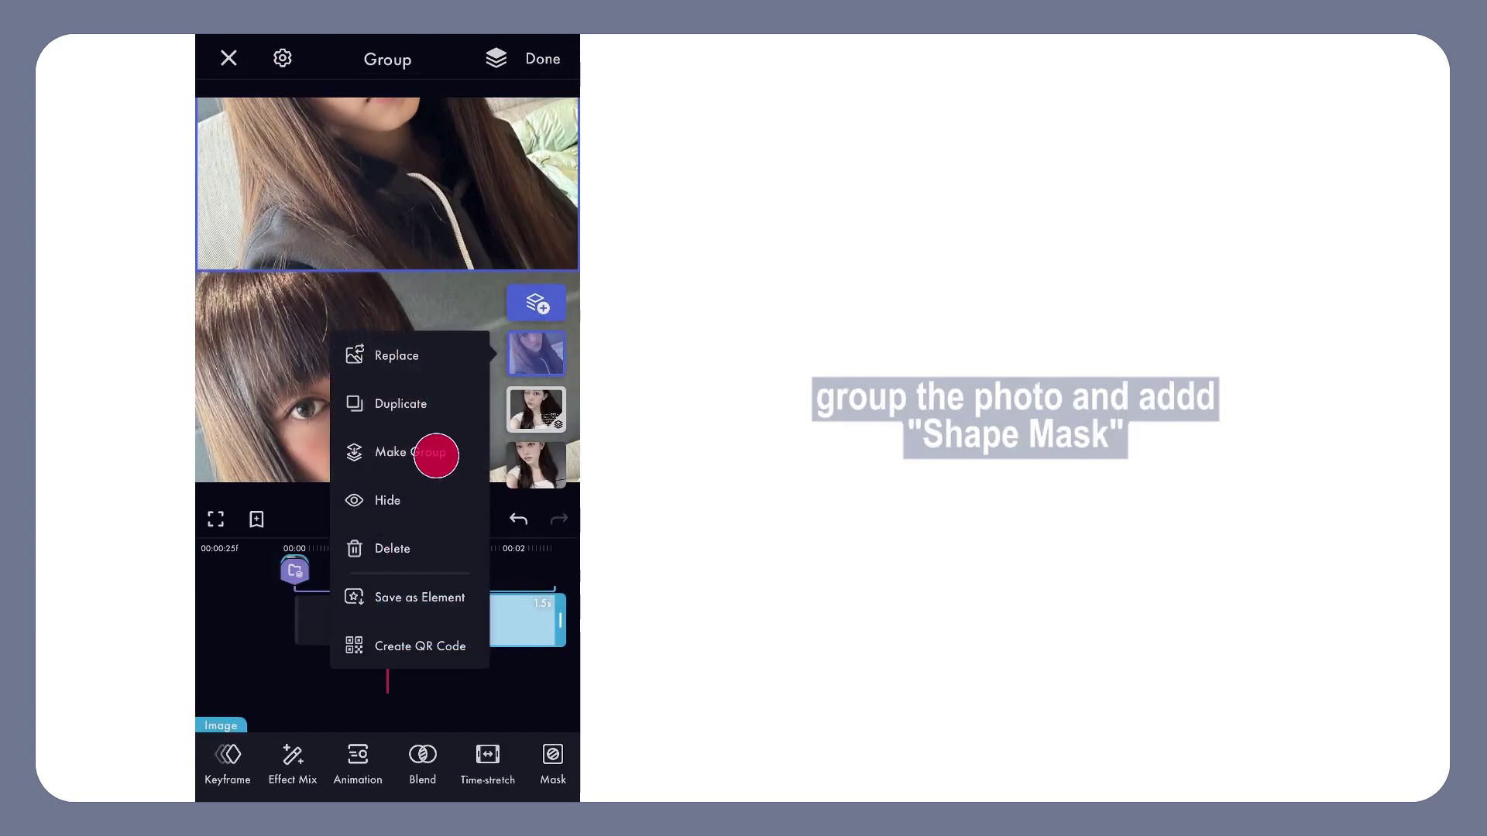
{"action": "left_click", "coordinate": [225, 765]}
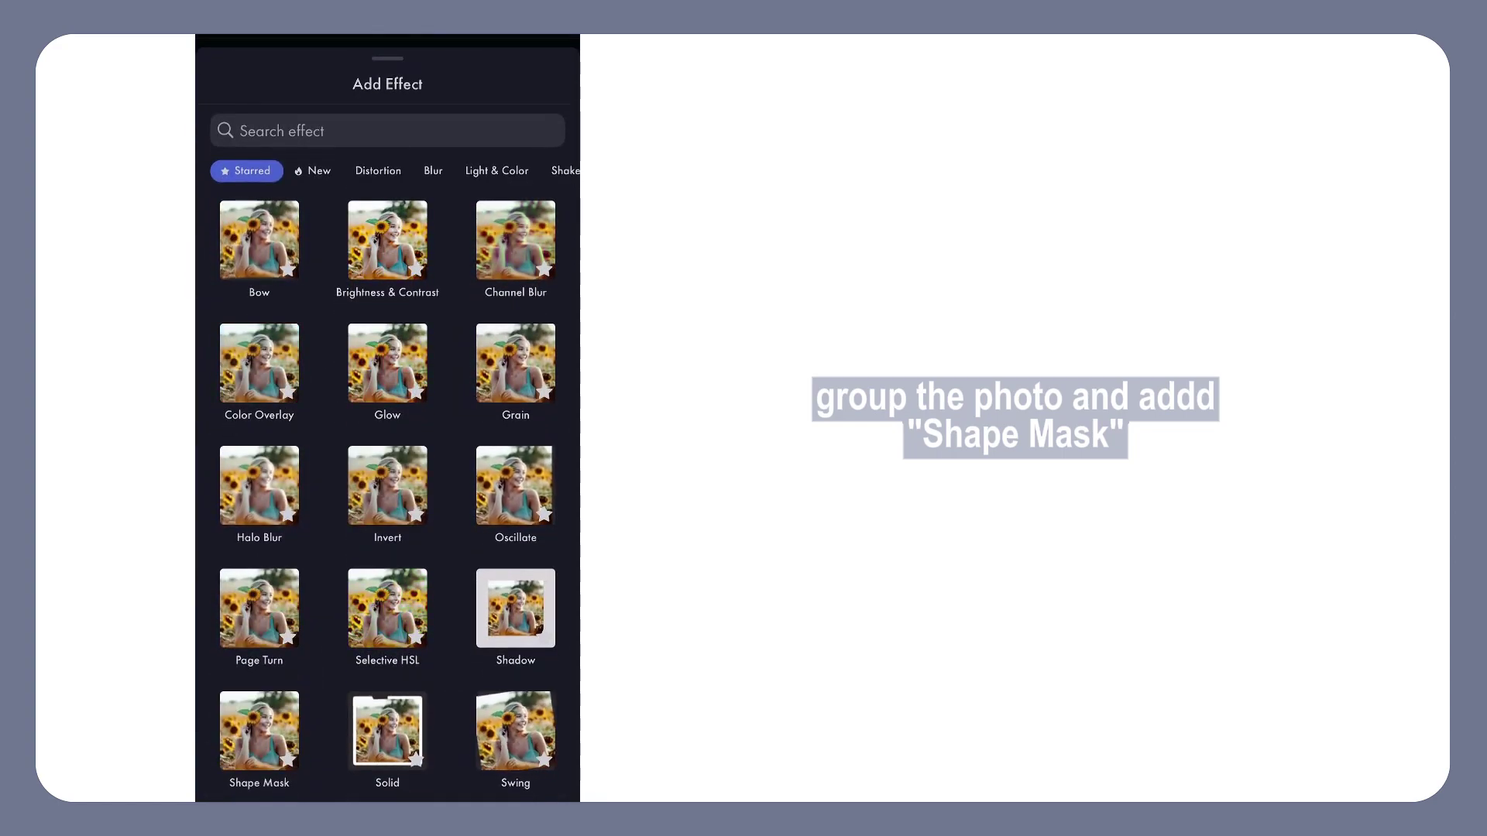
{"action": "left_click", "coordinate": [240, 716]}
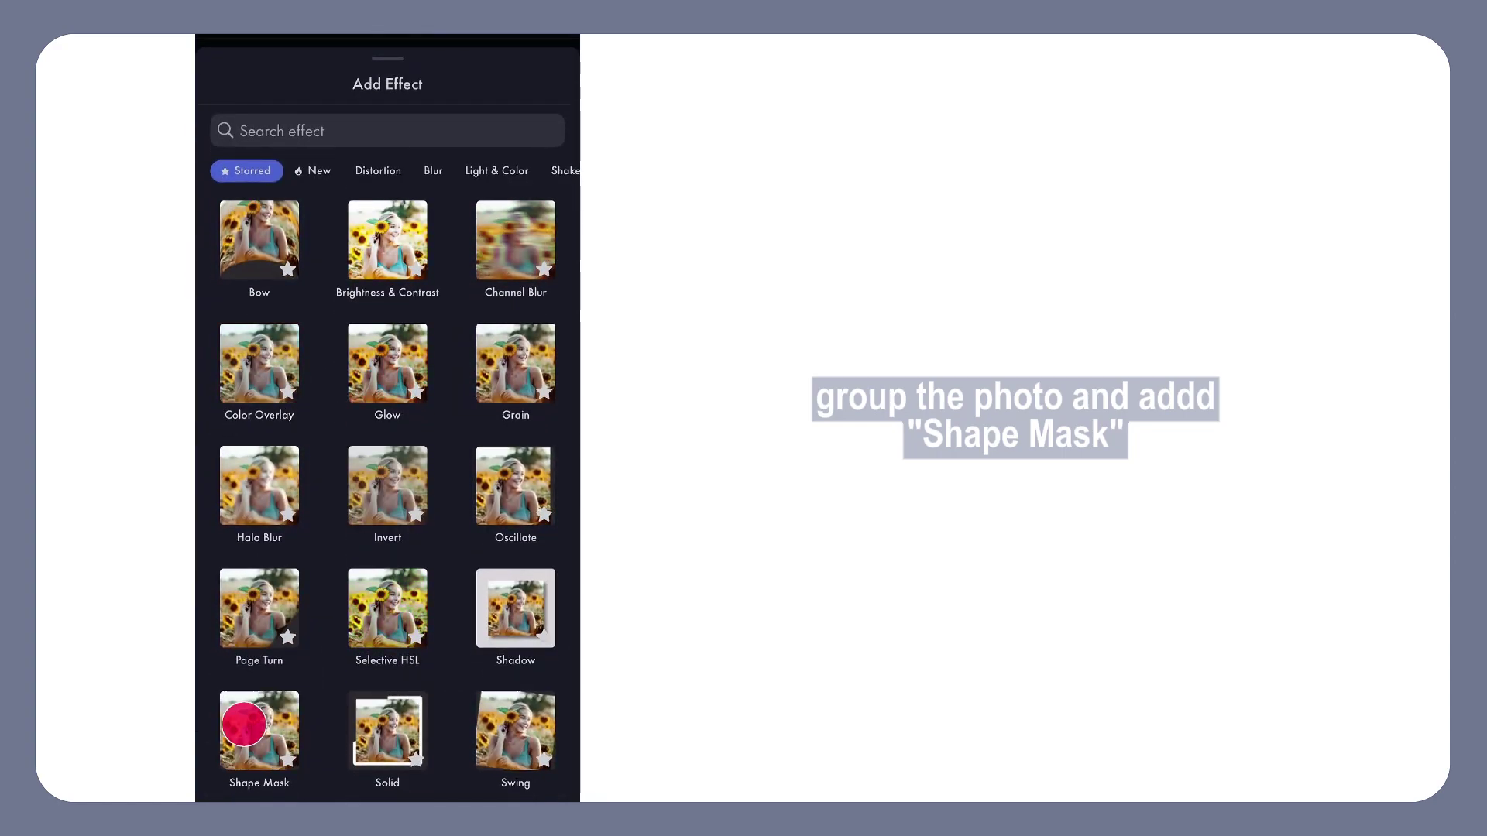
{"action": "left_click_drag", "start_coordinate": [486, 701], "coordinate": [486, 578]}
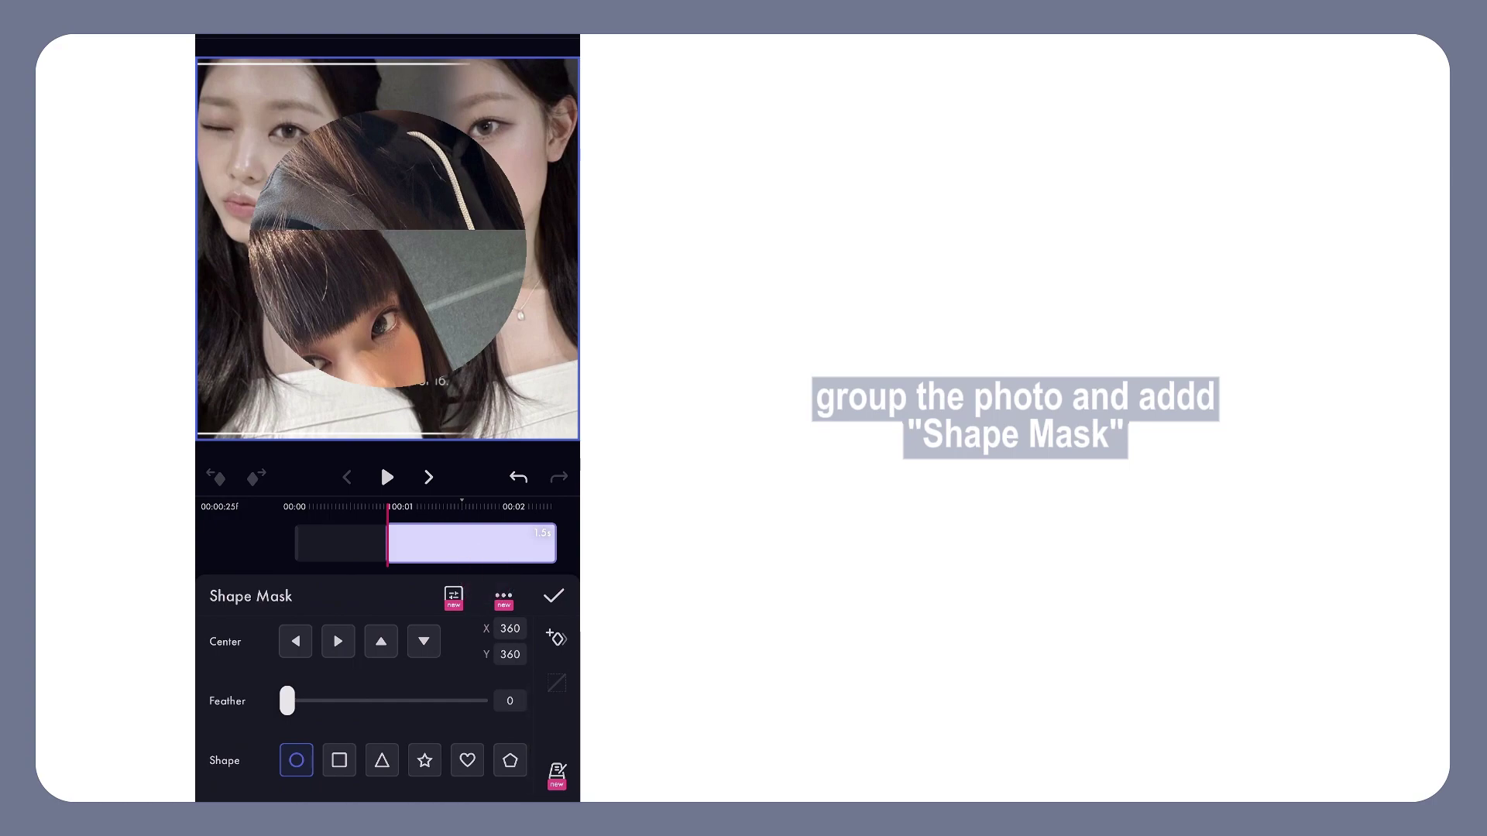
{"action": "left_click", "coordinate": [339, 760]}
{"action": "left_click_drag", "start_coordinate": [250, 665], "coordinate": [234, 711]}
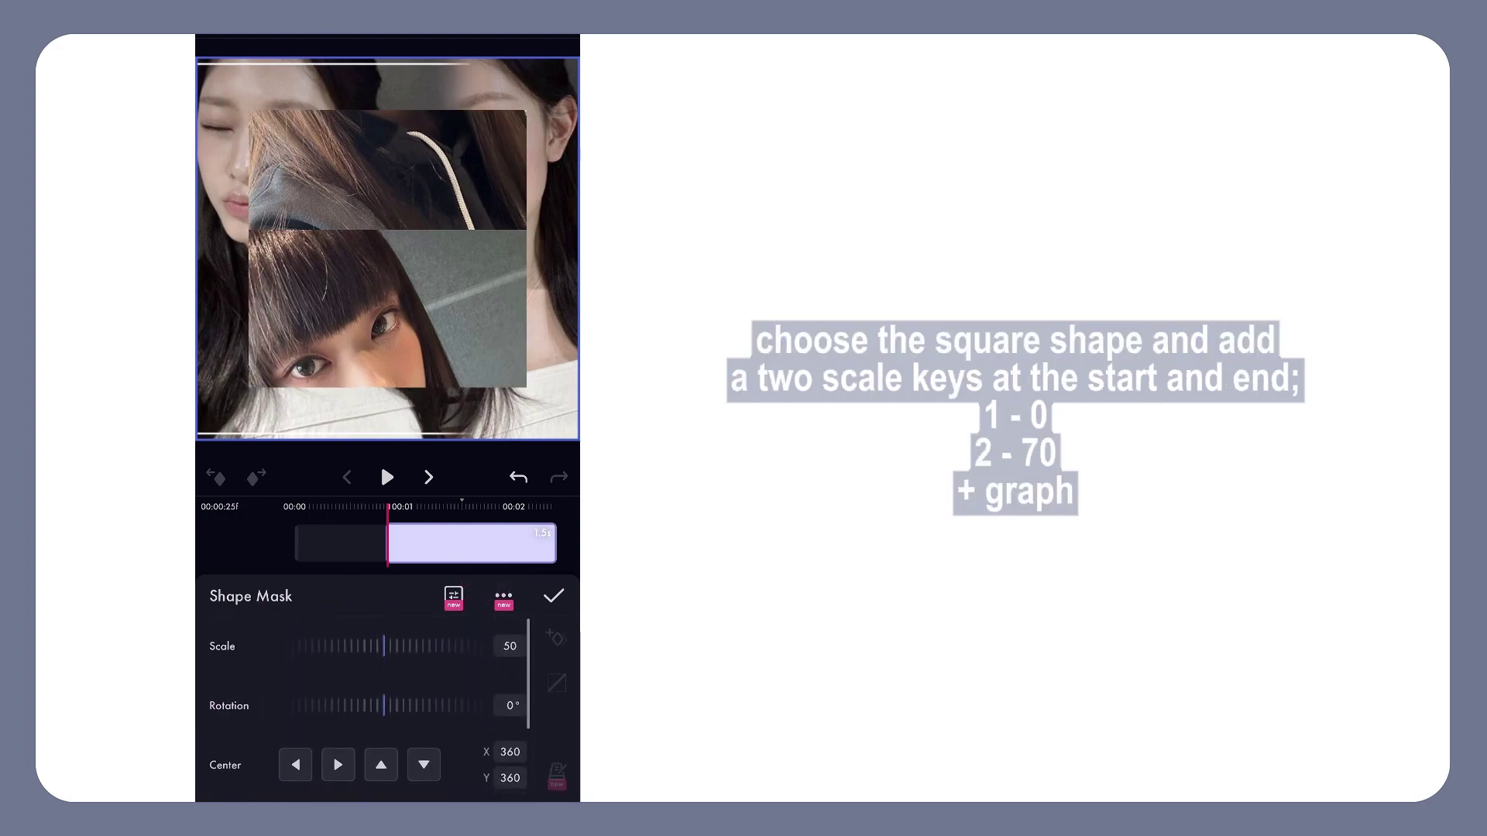
Step: Keyframe the mask's scale from 0 at the clip start to 70 at the end
{"action": "left_click", "coordinate": [226, 643]}
{"action": "left_click", "coordinate": [556, 636]}
{"action": "left_click_drag", "start_coordinate": [537, 507], "coordinate": [383, 577]}
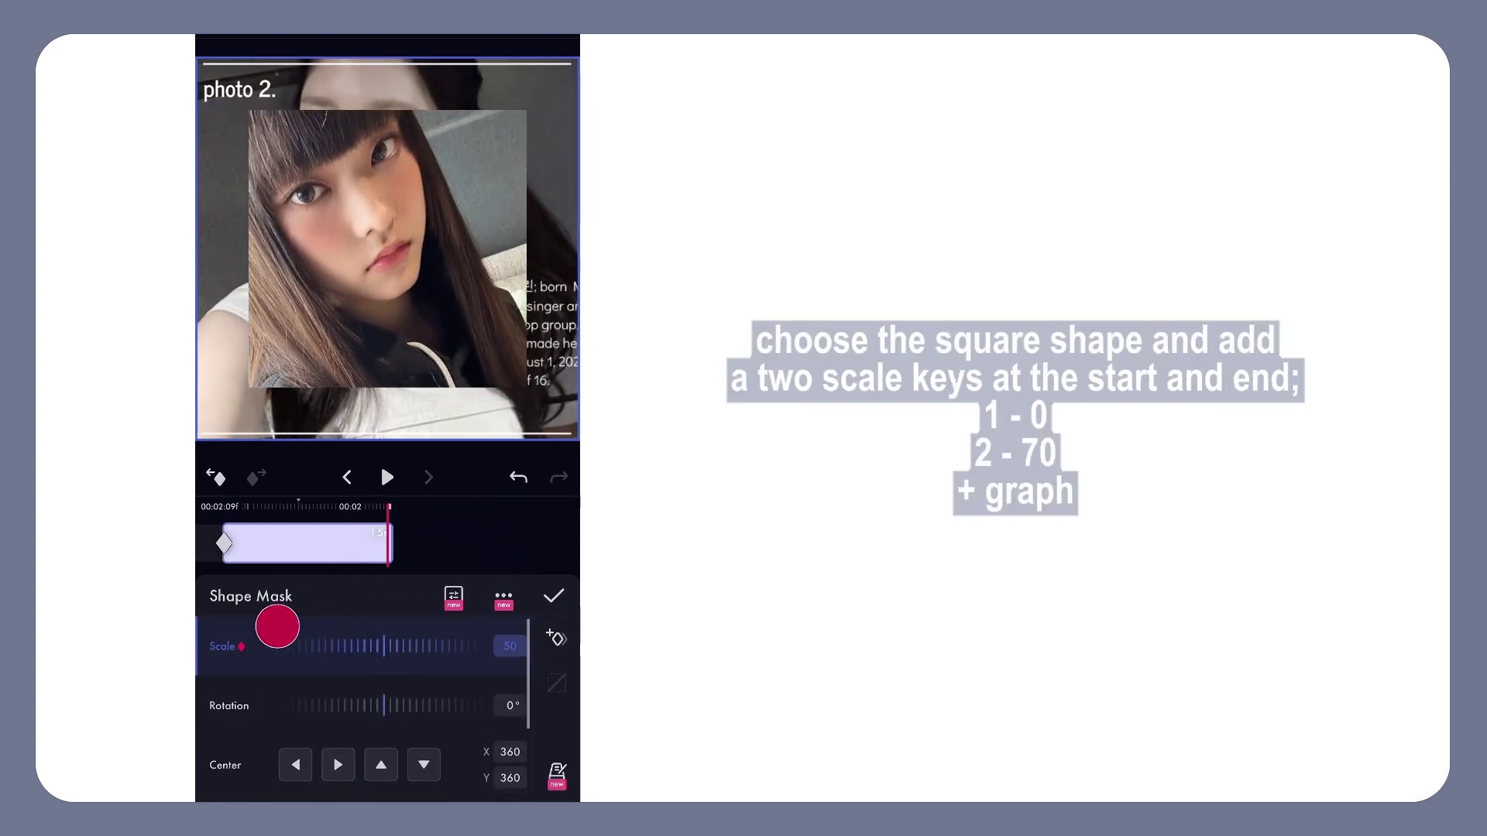
{"action": "mouse_move", "coordinate": [276, 646]}
{"action": "left_mouse_down"}
{"action": "mouse_move", "coordinate": [448, 649]}
{"action": "mouse_move", "coordinate": [414, 669]}
{"action": "left_mouse_up"}
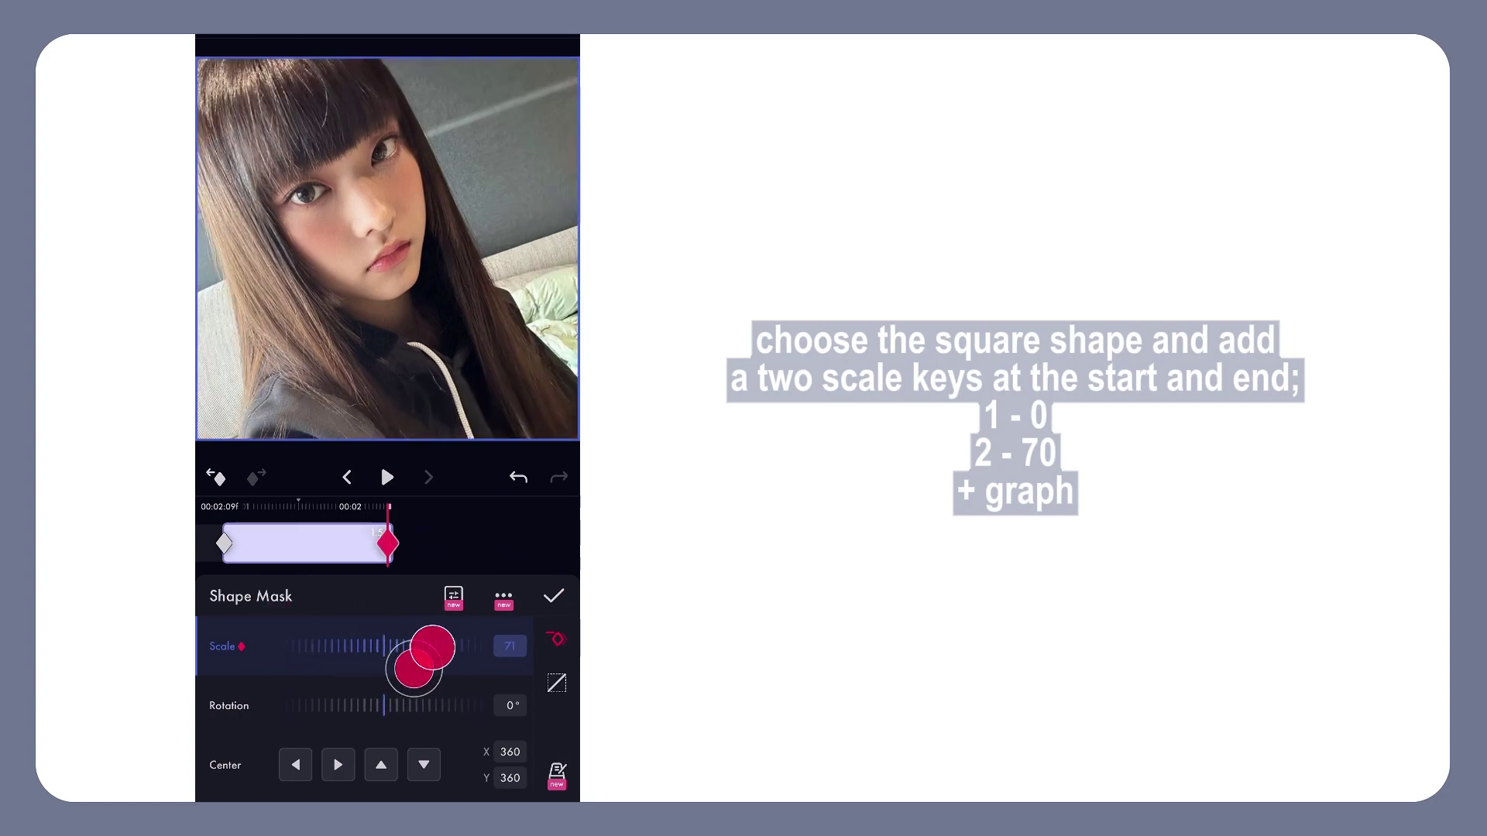
{"action": "left_click_drag", "start_coordinate": [432, 644], "coordinate": [352, 656]}
{"action": "left_click", "coordinate": [346, 477]}
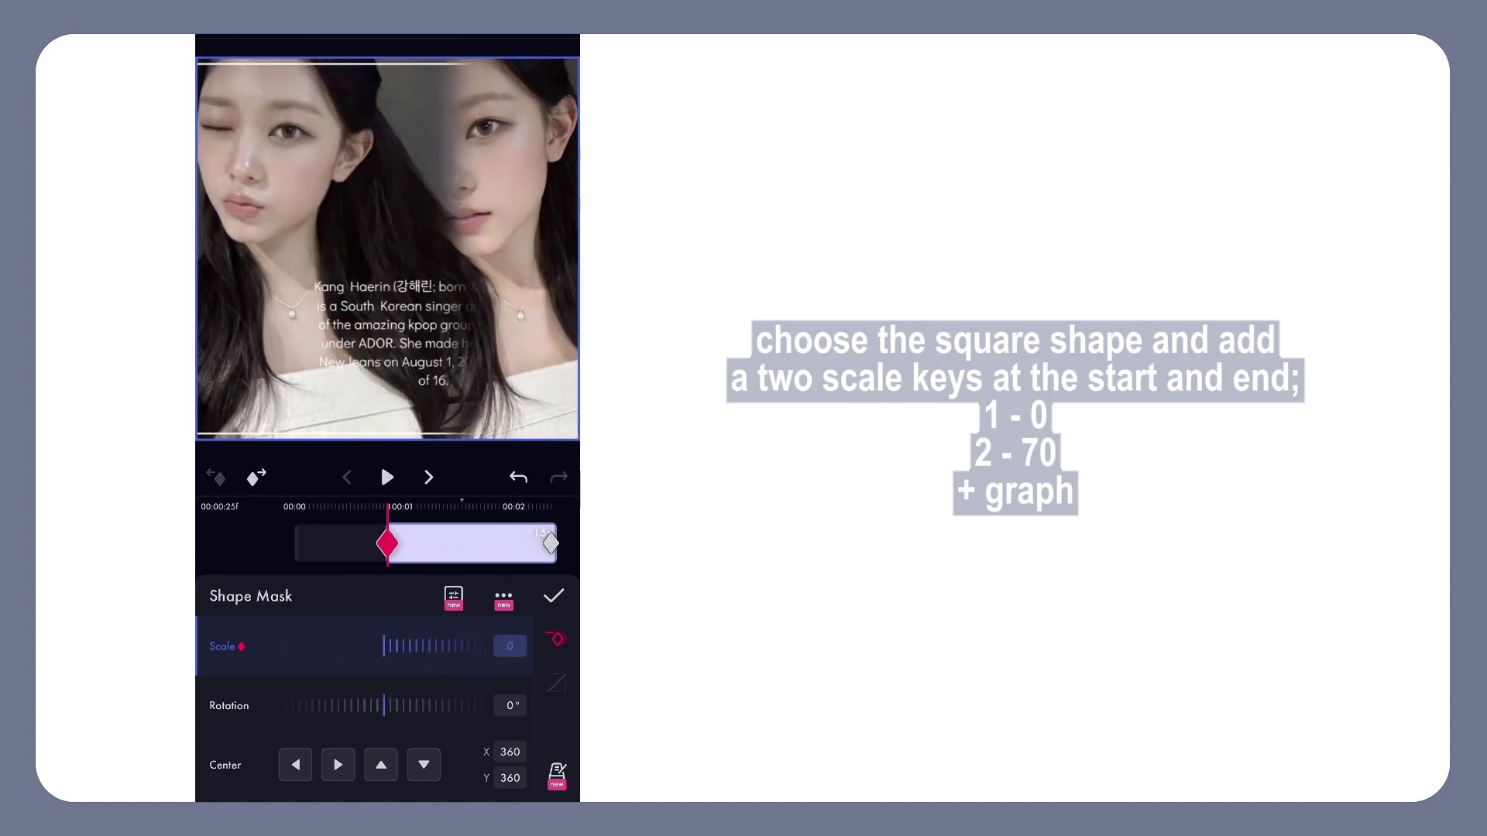
{"action": "left_click_drag", "start_coordinate": [545, 542], "coordinate": [513, 540]}
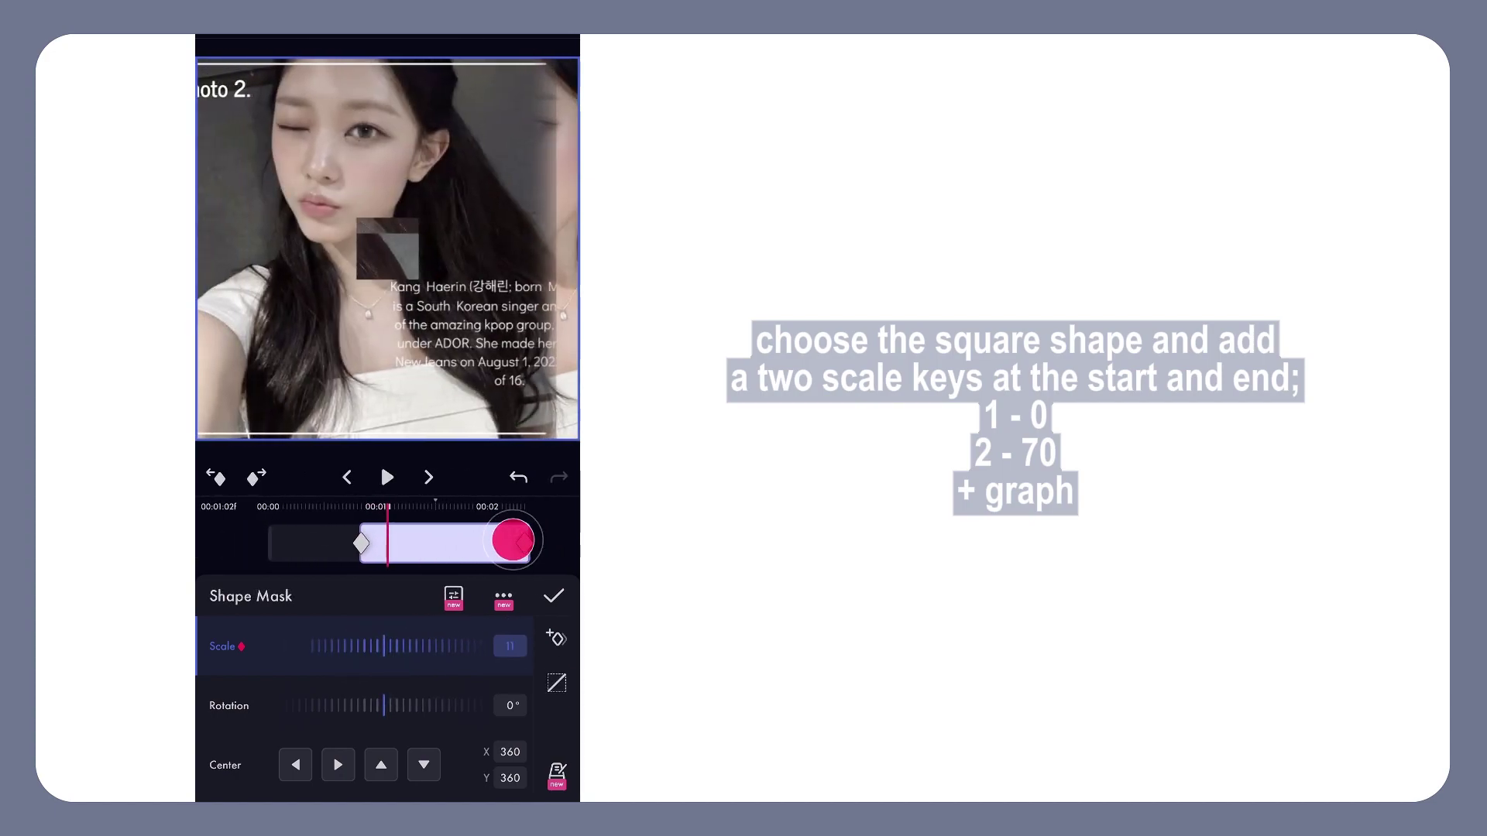
Step: Paste the copied ease curve onto the mask's scale keyframes and check the eased reveal
{"action": "left_click", "coordinate": [556, 682]}
{"action": "left_click", "coordinate": [512, 570]}
{"action": "left_click", "coordinate": [483, 473]}
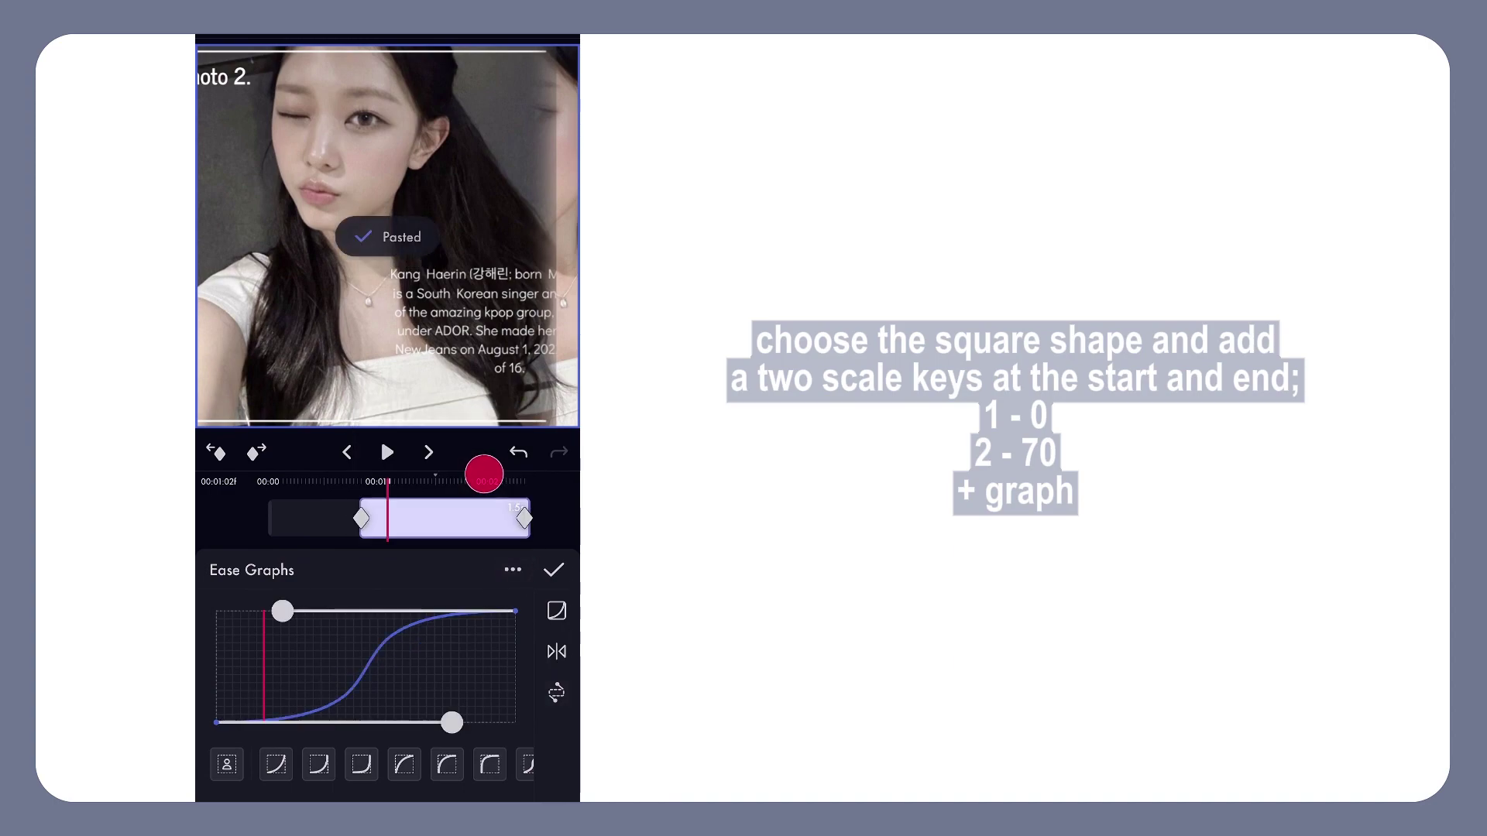
{"action": "mouse_move", "coordinate": [555, 518]}
{"action": "left_mouse_down"}
{"action": "mouse_move", "coordinate": [458, 538]}
{"action": "mouse_move", "coordinate": [555, 571]}
{"action": "left_mouse_up"}
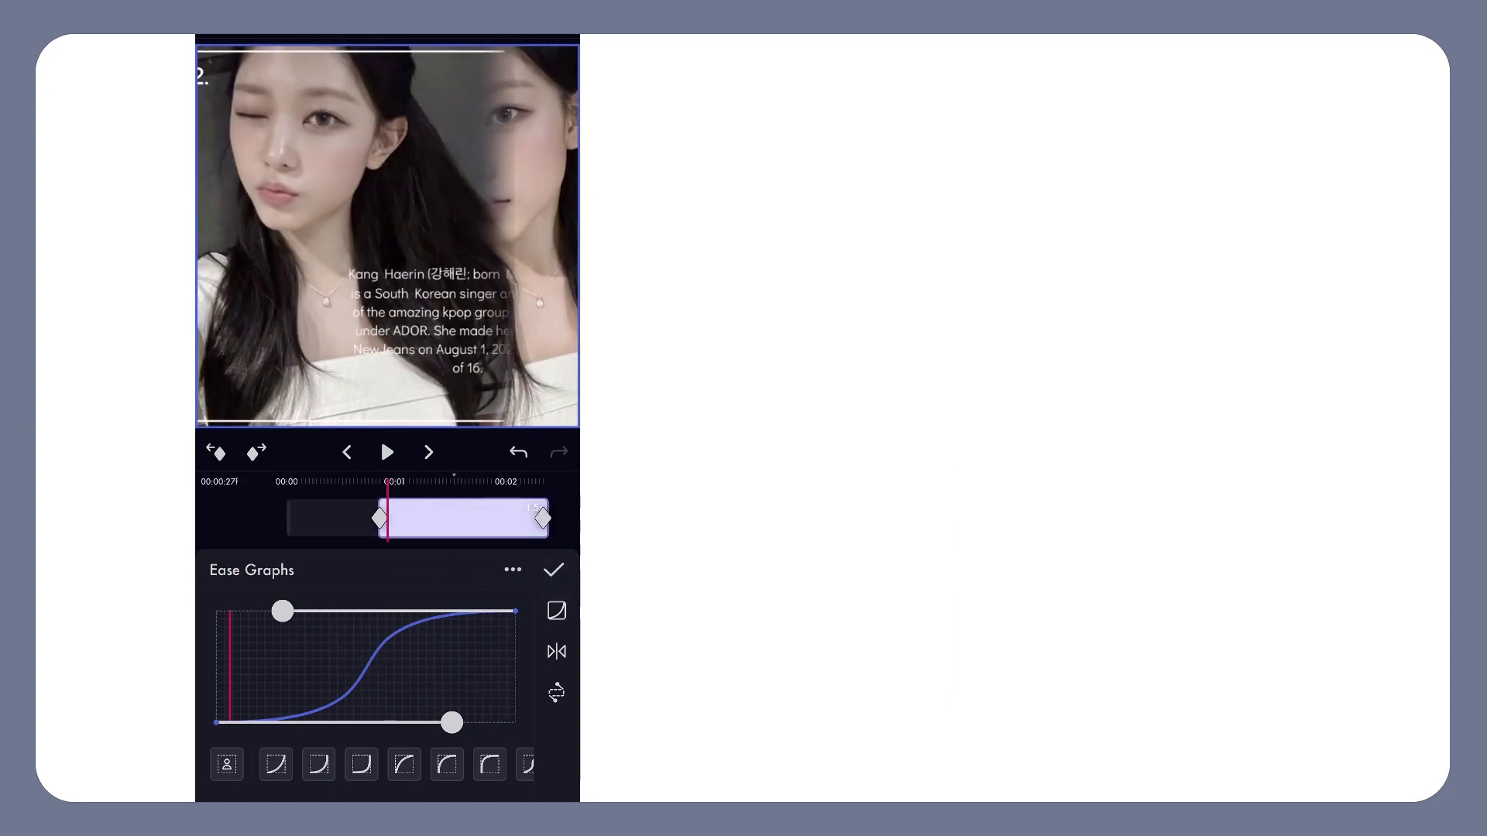
{"action": "left_click", "coordinate": [553, 570]}
{"action": "left_click_drag", "start_coordinate": [295, 531], "coordinate": [511, 541]}
{"action": "left_click", "coordinate": [550, 591]}
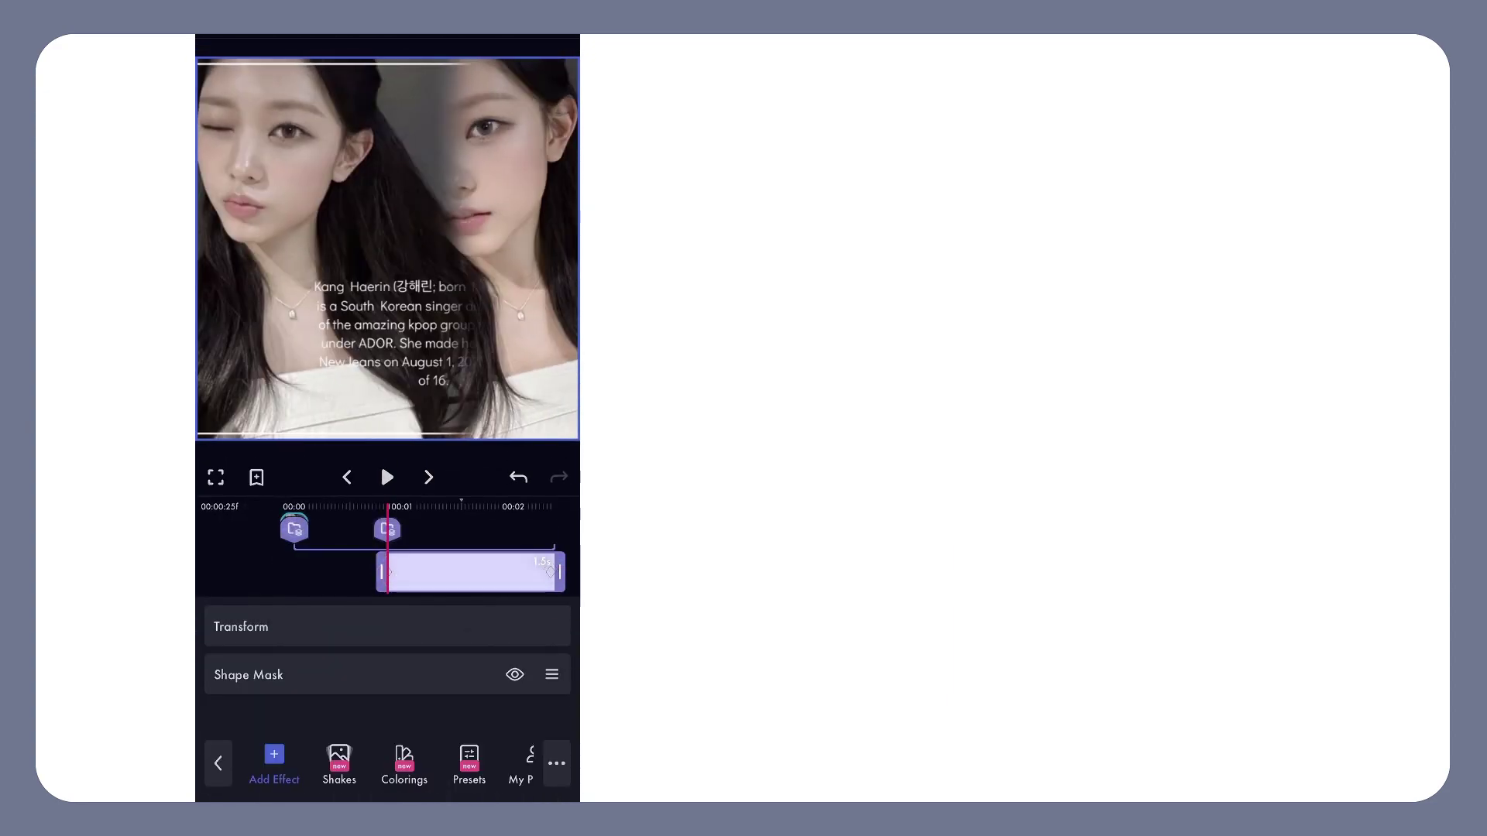
Step: Add a square picture as an image layer in the group, trimmed to match the photo's clip
{"action": "left_click", "coordinate": [217, 764]}
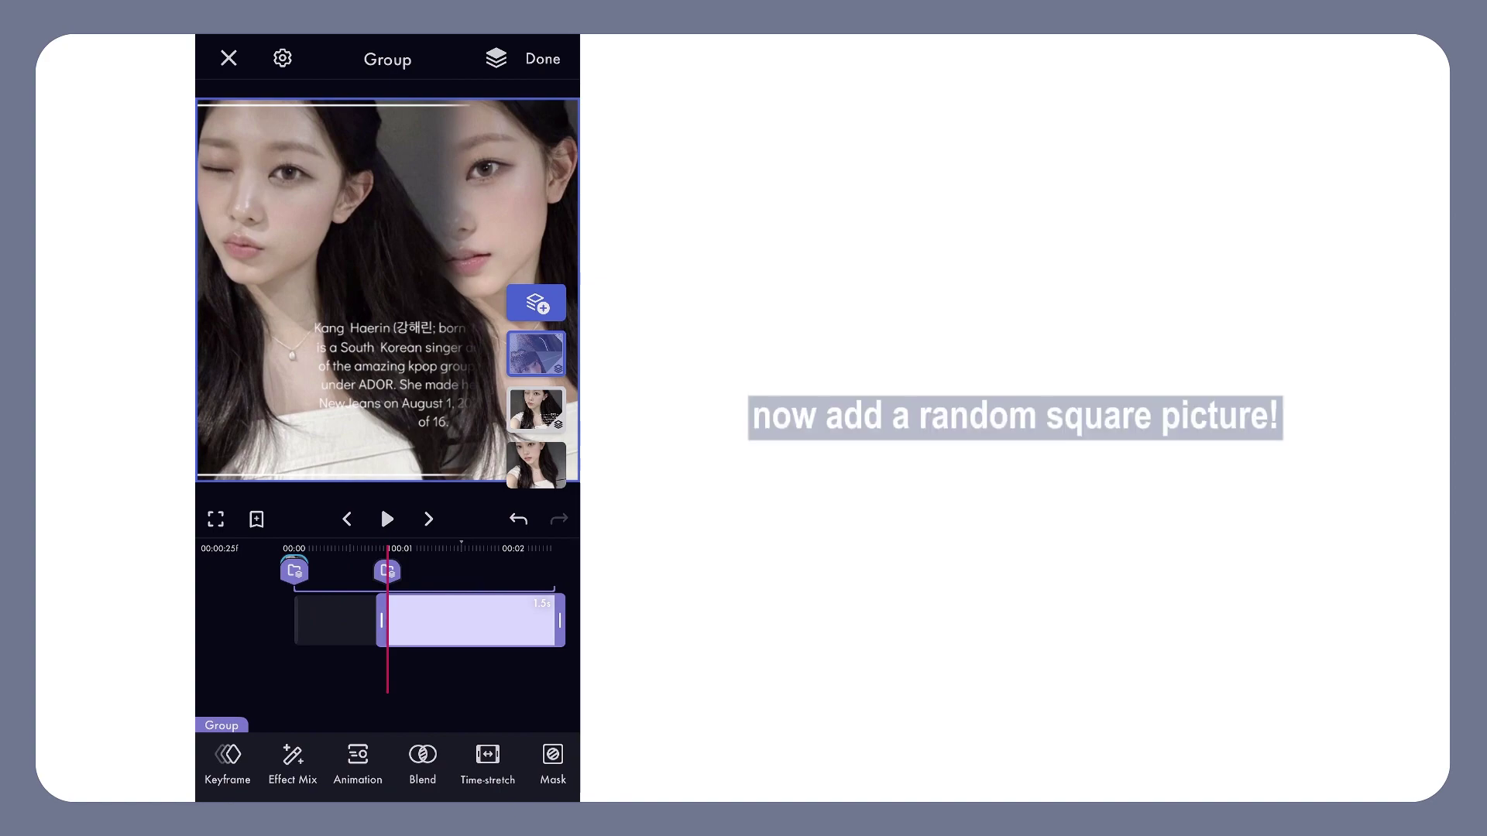
{"action": "left_click", "coordinate": [325, 681]}
{"action": "left_click", "coordinate": [536, 302]}
{"action": "left_click", "coordinate": [266, 481]}
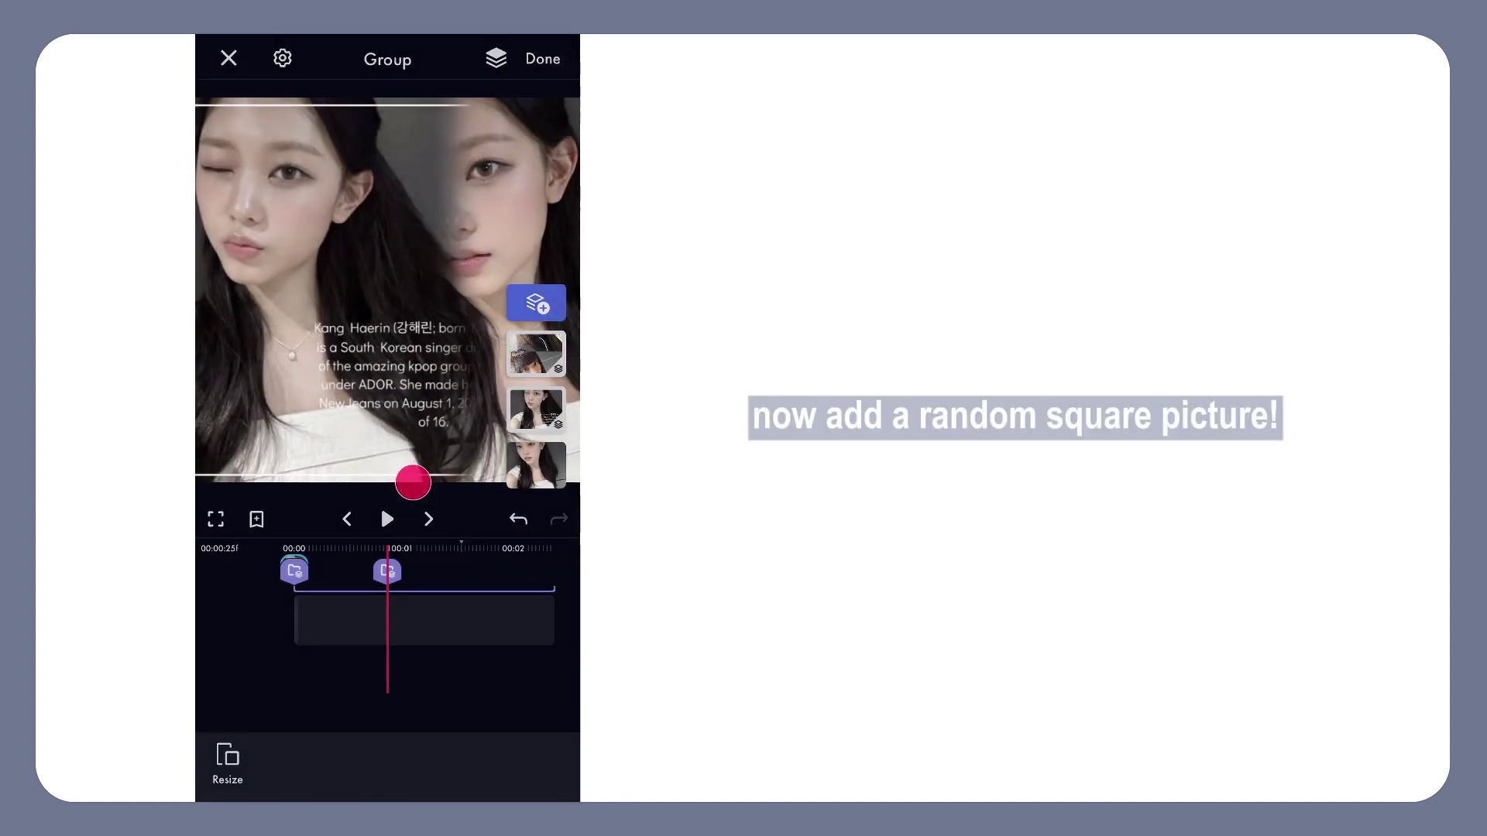
{"action": "left_click_drag", "start_coordinate": [511, 624], "coordinate": [465, 640]}
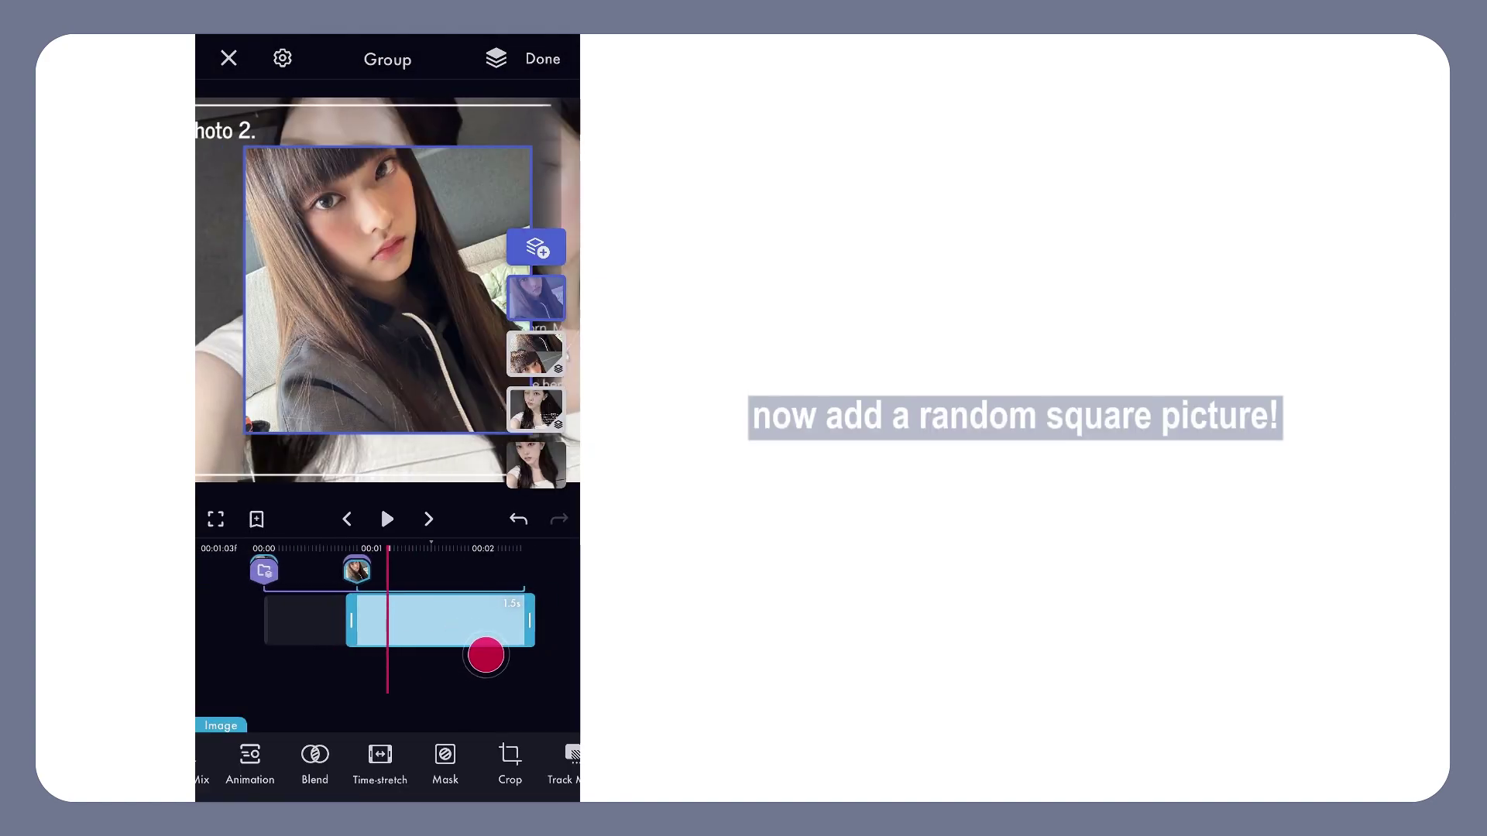
{"action": "left_click_drag", "start_coordinate": [431, 764], "coordinate": [230, 774]}
Step: Apply a Color Overlay to the square picture in greyish blue 768EB4
{"action": "left_click", "coordinate": [233, 770]}
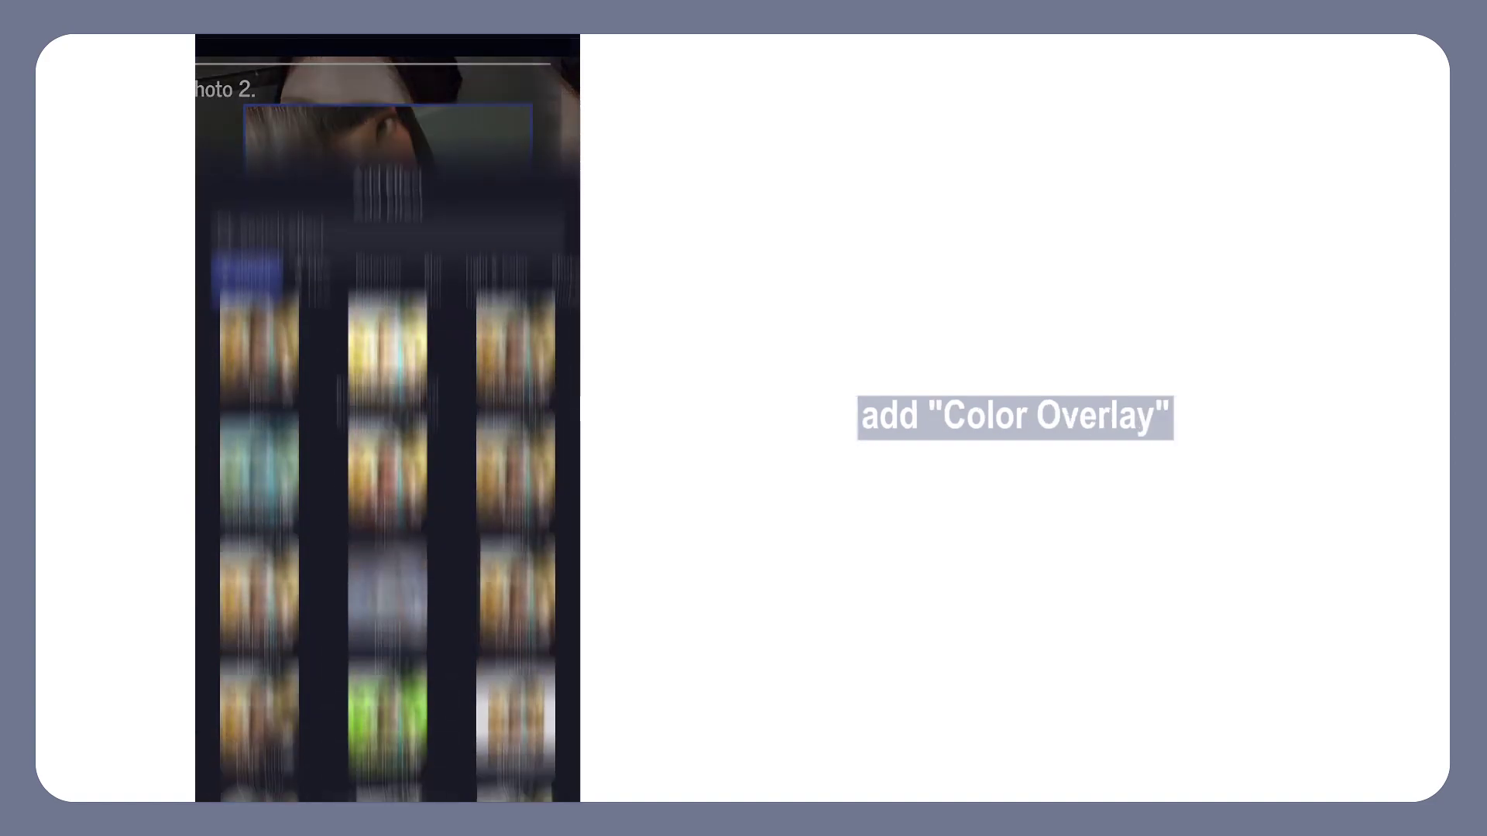
{"action": "left_click", "coordinate": [272, 333]}
{"action": "left_click", "coordinate": [337, 551]}
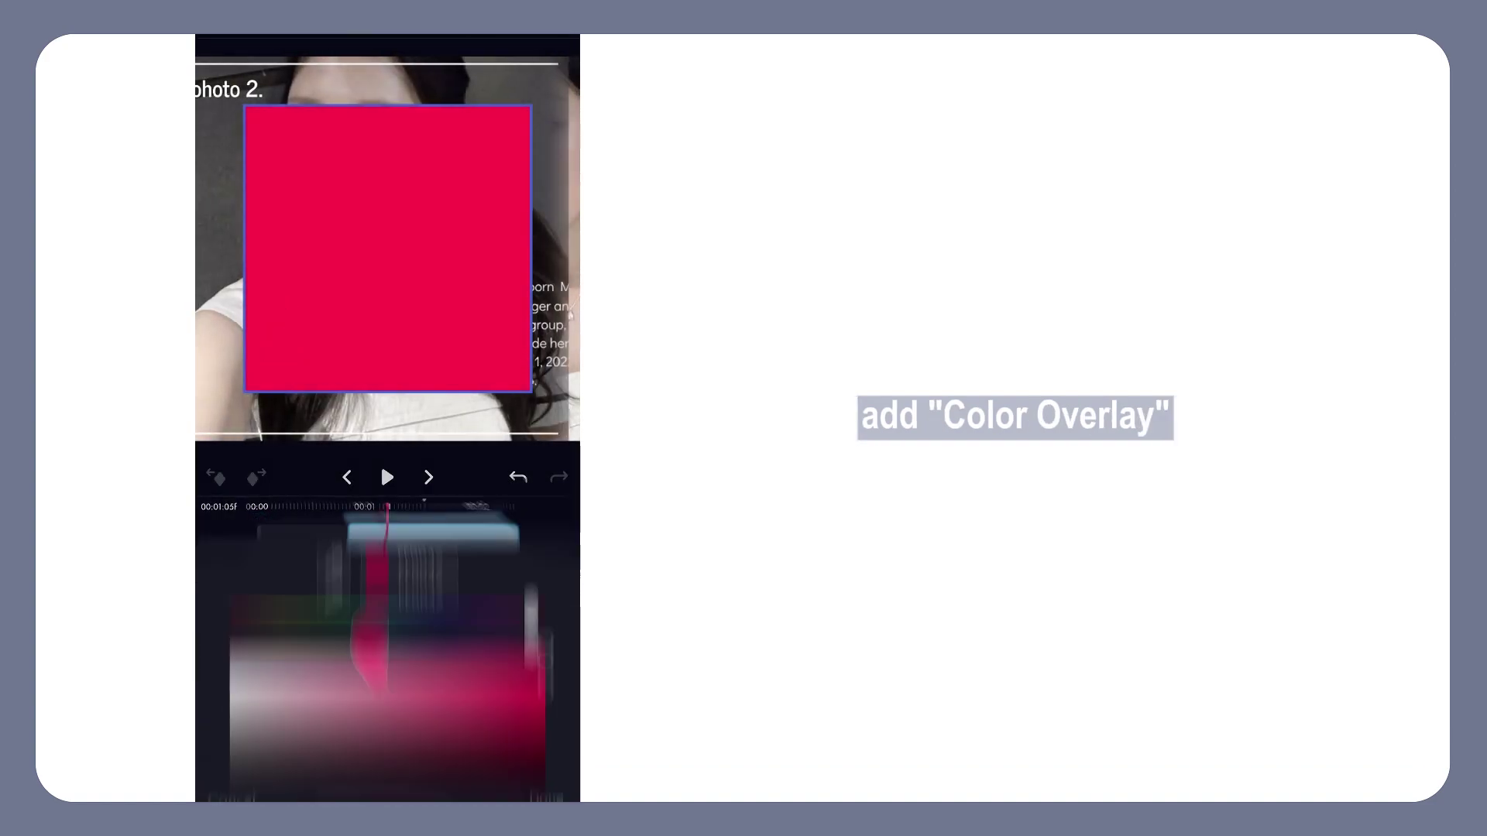
{"action": "left_click_drag", "start_coordinate": [533, 570], "coordinate": [422, 570]}
{"action": "left_click_drag", "start_coordinate": [342, 657], "coordinate": [390, 647]}
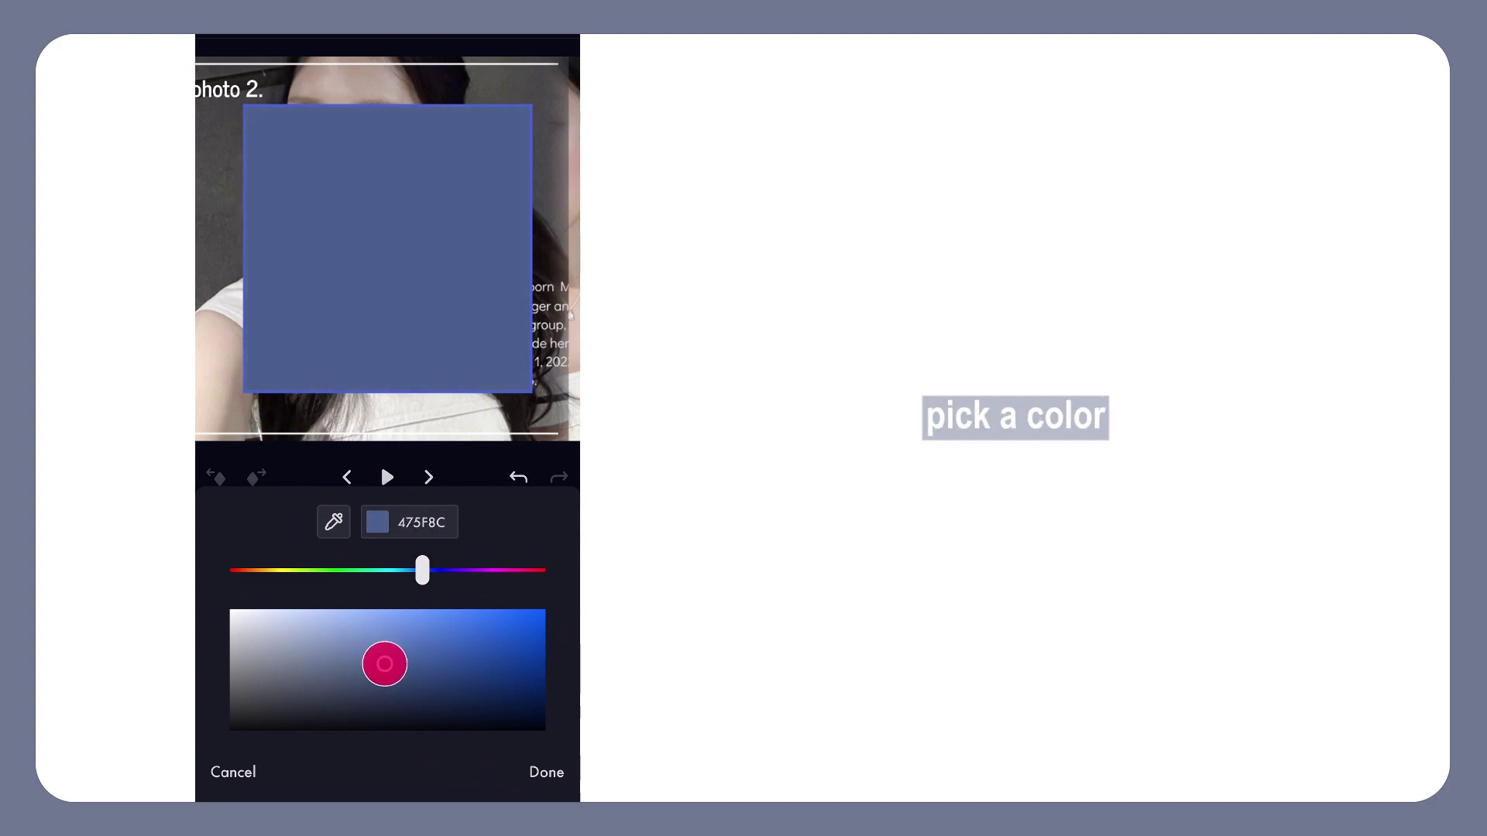
{"action": "left_click_drag", "start_coordinate": [432, 573], "coordinate": [419, 569]}
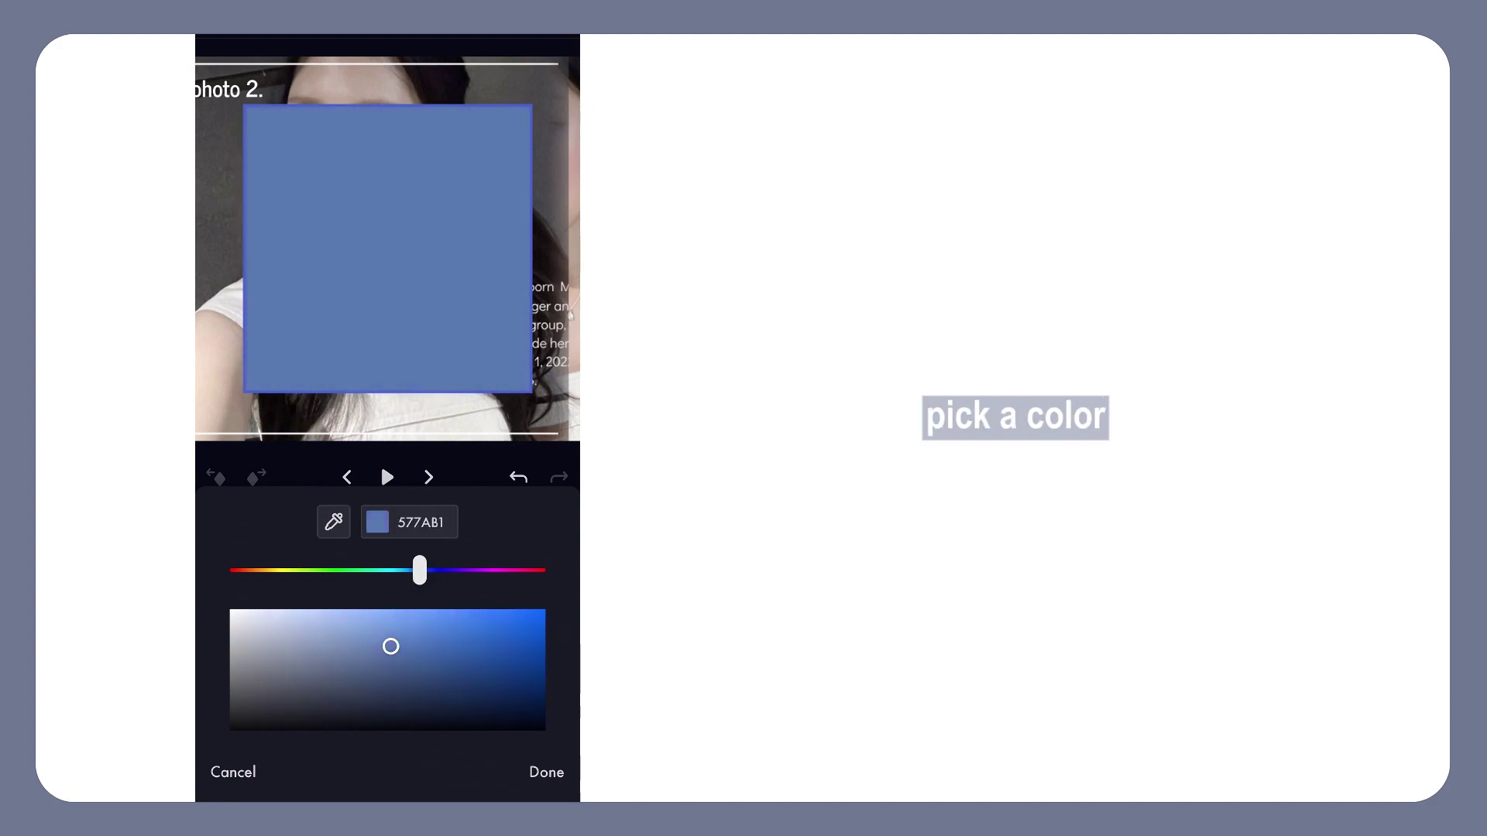
{"action": "left_click_drag", "start_coordinate": [372, 687], "coordinate": [339, 652]}
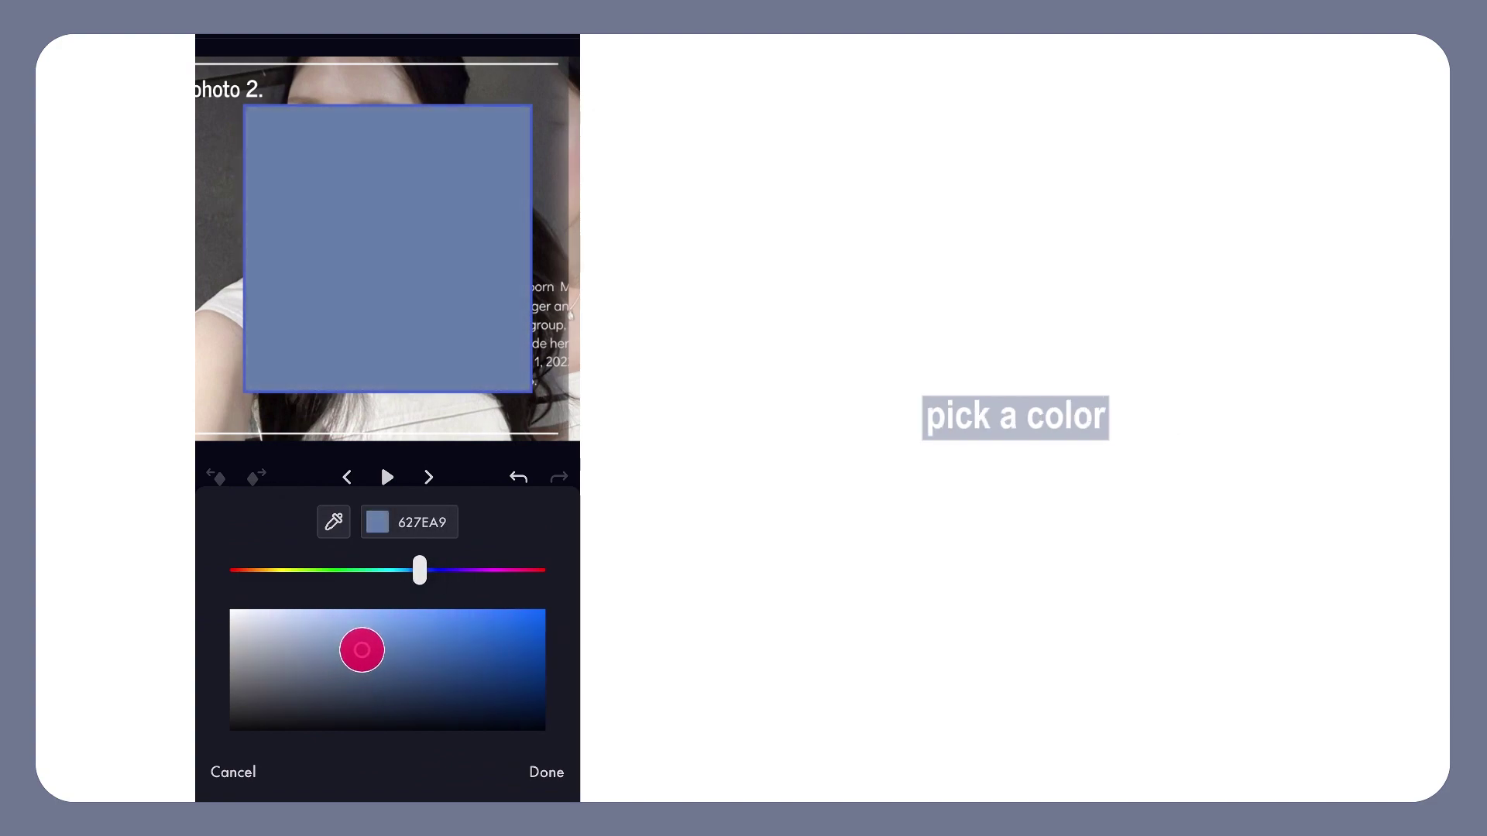
{"action": "left_click", "coordinate": [546, 772]}
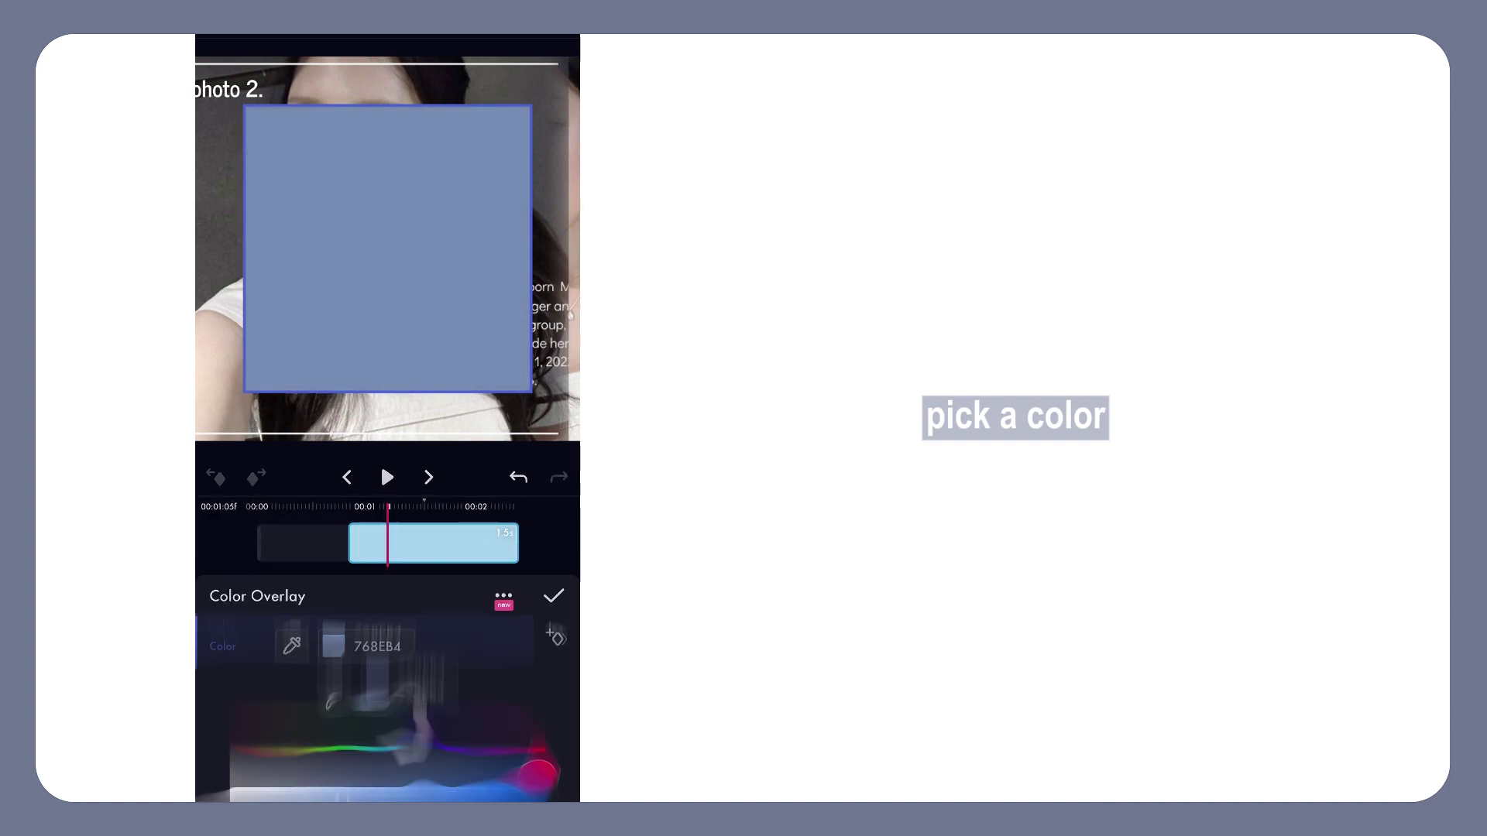
Step: Keyframe the blue square's scale from nearly 0 at the clip start to 315 at its end
{"action": "left_click", "coordinate": [551, 594]}
{"action": "left_click", "coordinate": [236, 626]}
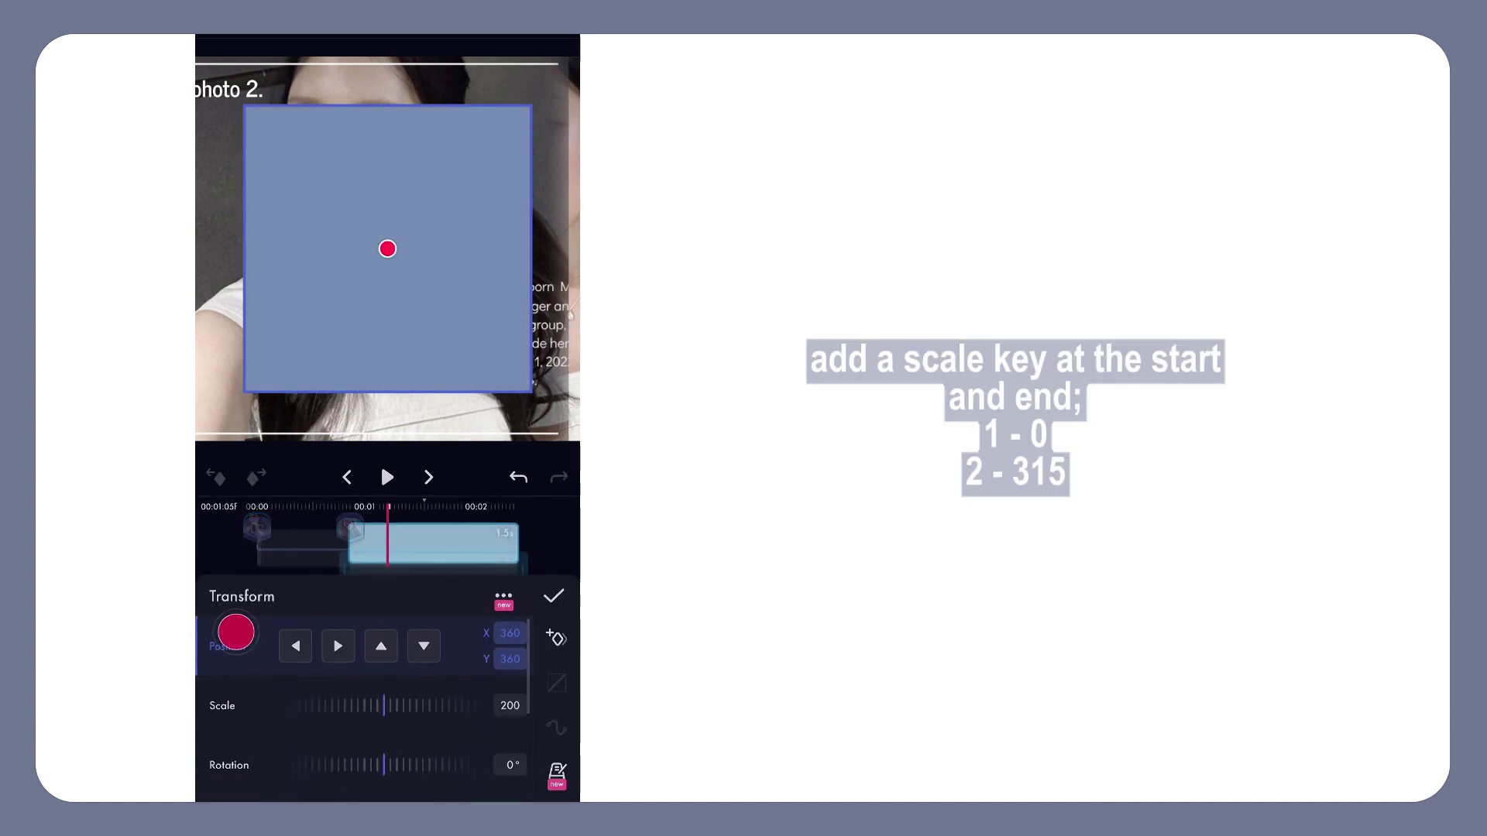
{"action": "mouse_move", "coordinate": [472, 539]}
{"action": "left_mouse_down"}
{"action": "mouse_move", "coordinate": [533, 552]}
{"action": "mouse_move", "coordinate": [342, 616]}
{"action": "left_mouse_up"}
{"action": "left_click", "coordinate": [224, 716]}
{"action": "left_click", "coordinate": [554, 639]}
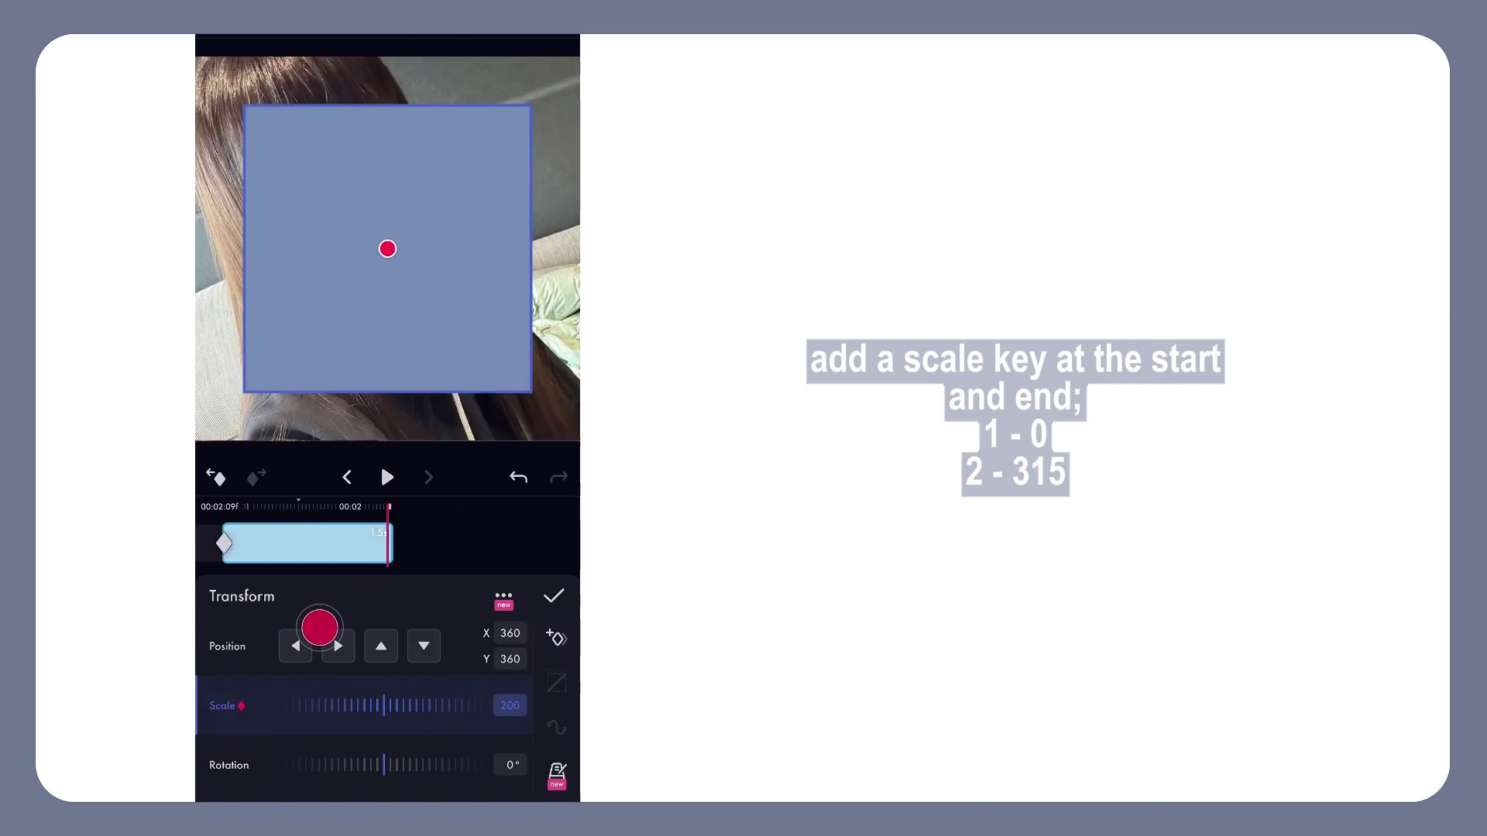
{"action": "left_click_drag", "start_coordinate": [397, 704], "coordinate": [292, 707]}
{"action": "mouse_move", "coordinate": [391, 705]}
{"action": "left_mouse_down"}
{"action": "mouse_move", "coordinate": [262, 707]}
{"action": "mouse_move", "coordinate": [332, 711]}
{"action": "mouse_move", "coordinate": [308, 713]}
{"action": "left_mouse_up"}
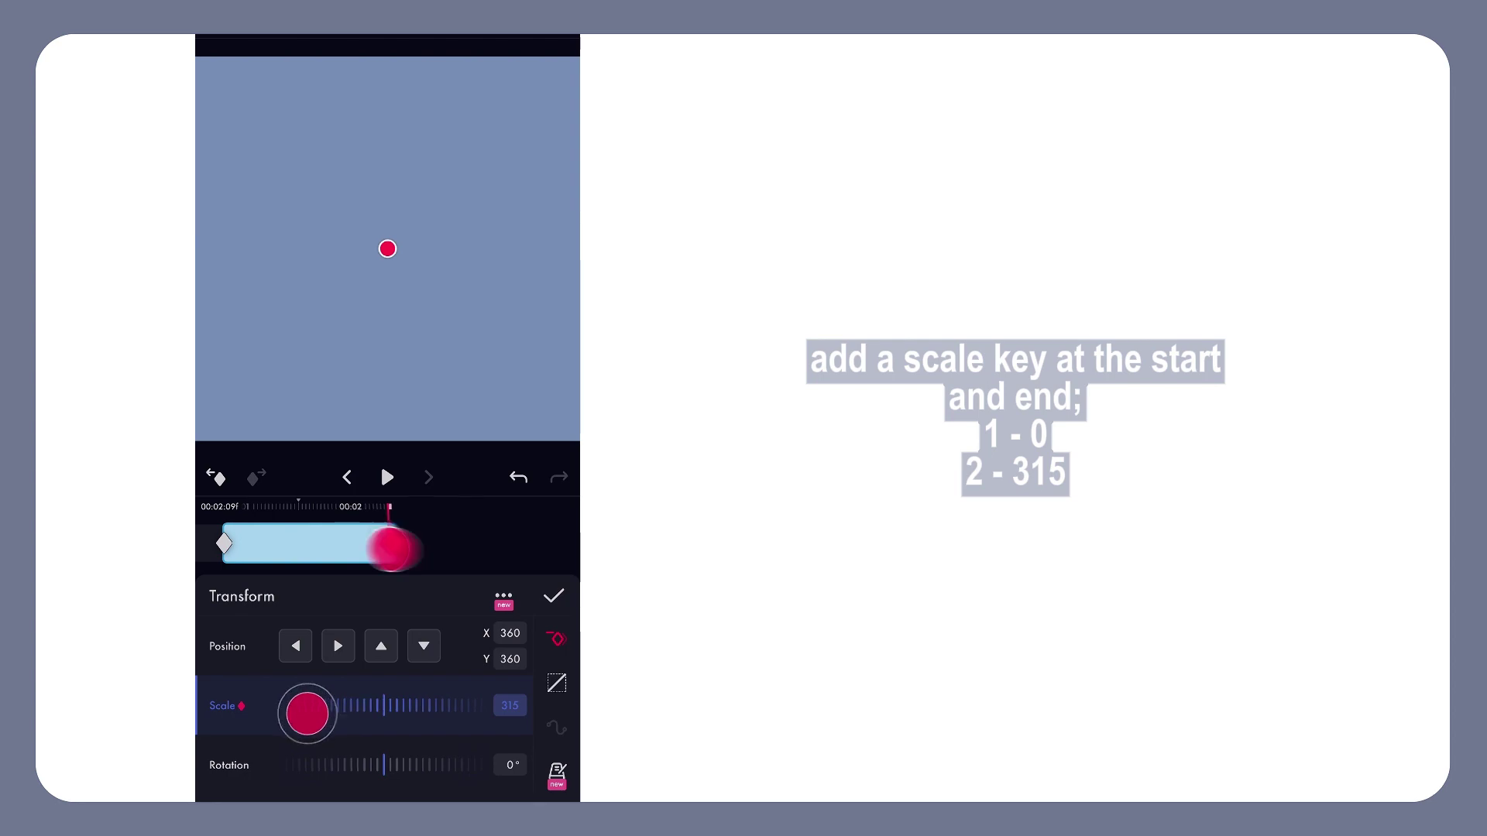
{"action": "left_click_drag", "start_coordinate": [392, 547], "coordinate": [531, 564]}
{"action": "left_click_drag", "start_coordinate": [325, 706], "coordinate": [537, 686]}
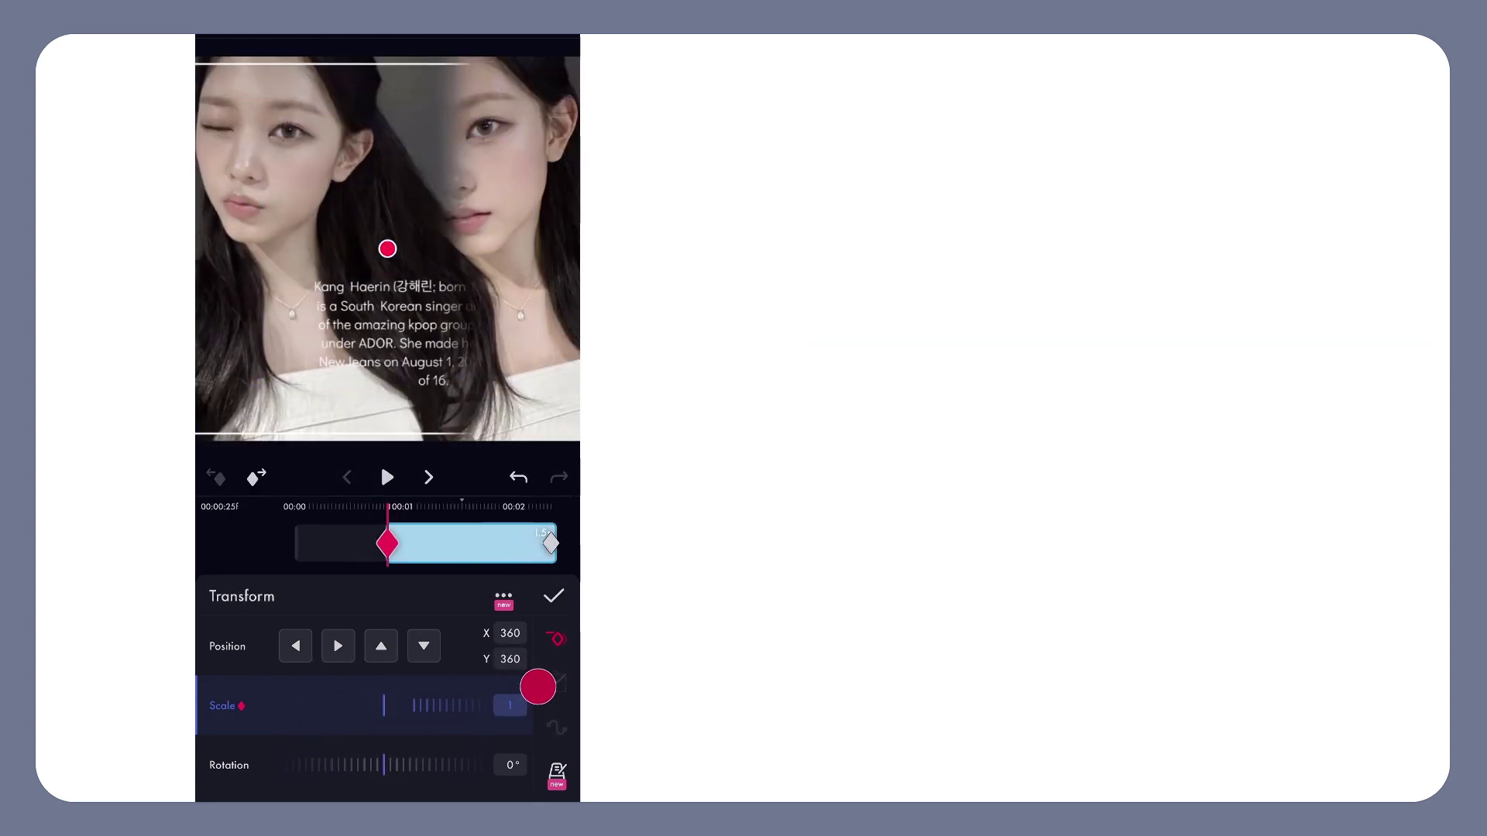
{"action": "left_click_drag", "start_coordinate": [538, 534], "coordinate": [512, 544]}
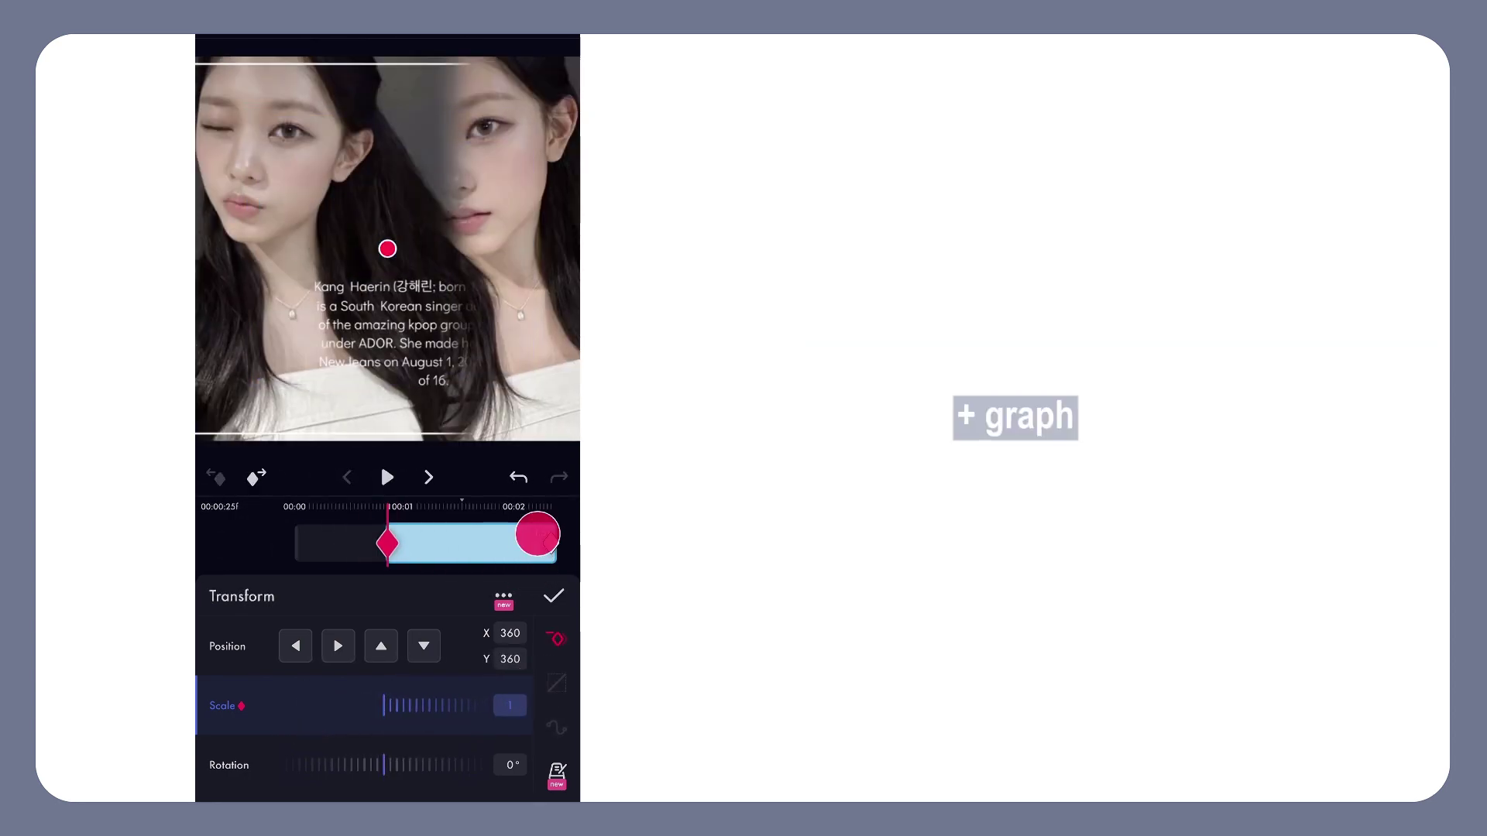
Step: Paste the S-shaped ease curve onto the square's scale keyframes, then go back to the group layers
{"action": "left_click", "coordinate": [556, 684]}
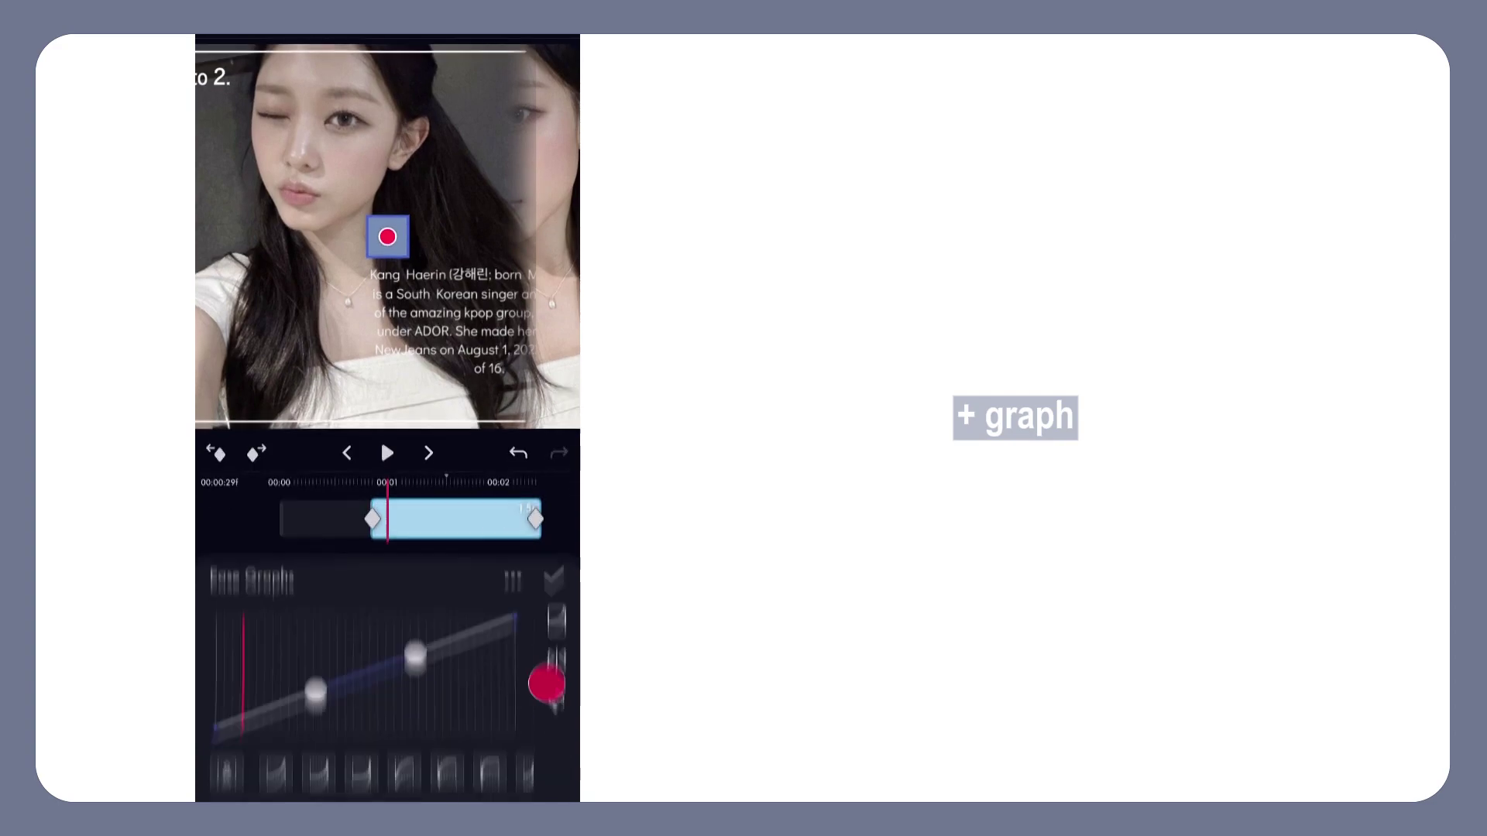
{"action": "left_click", "coordinate": [512, 570]}
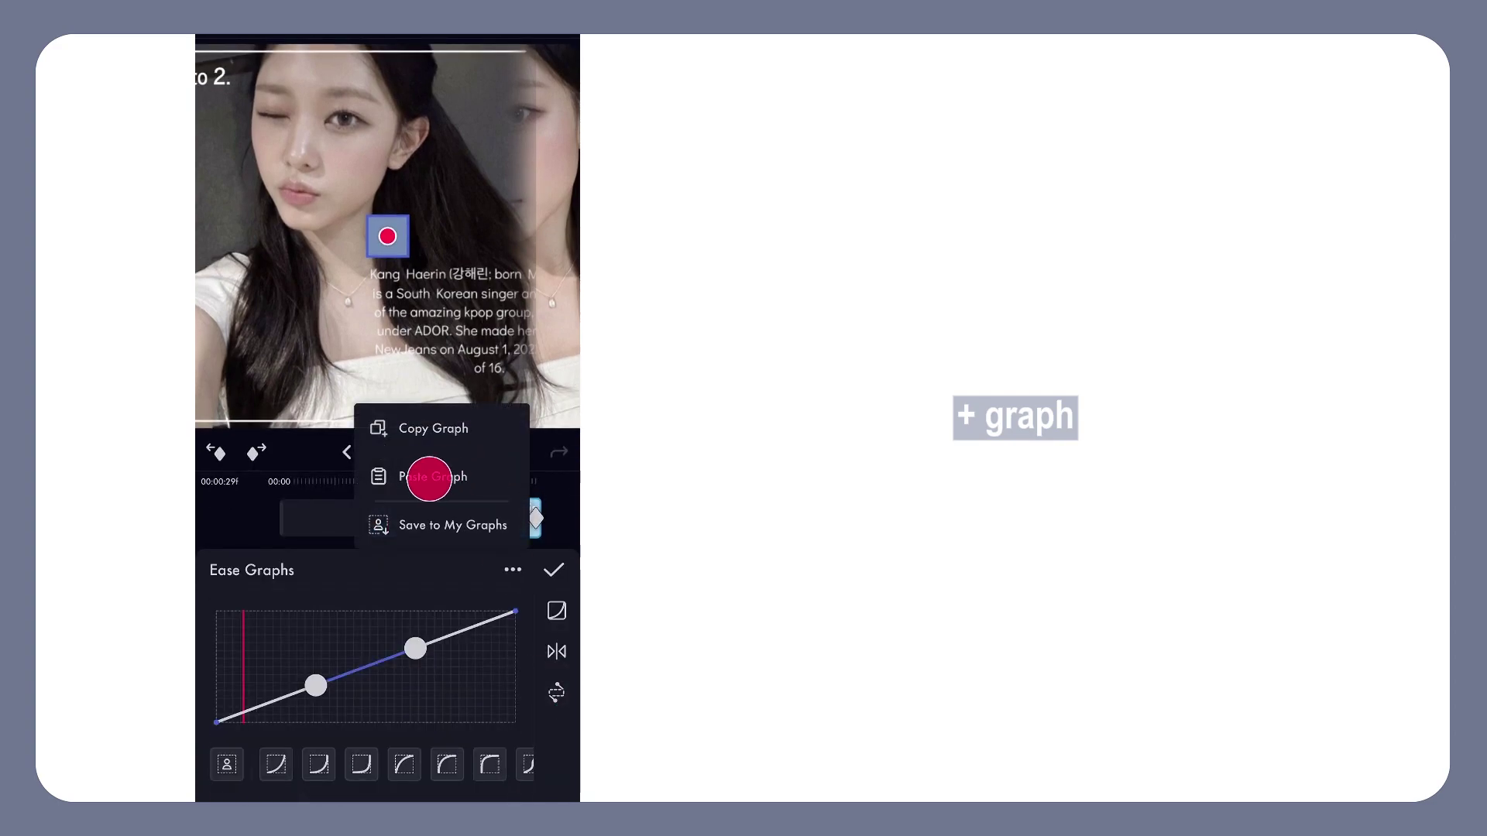
{"action": "left_click", "coordinate": [466, 476]}
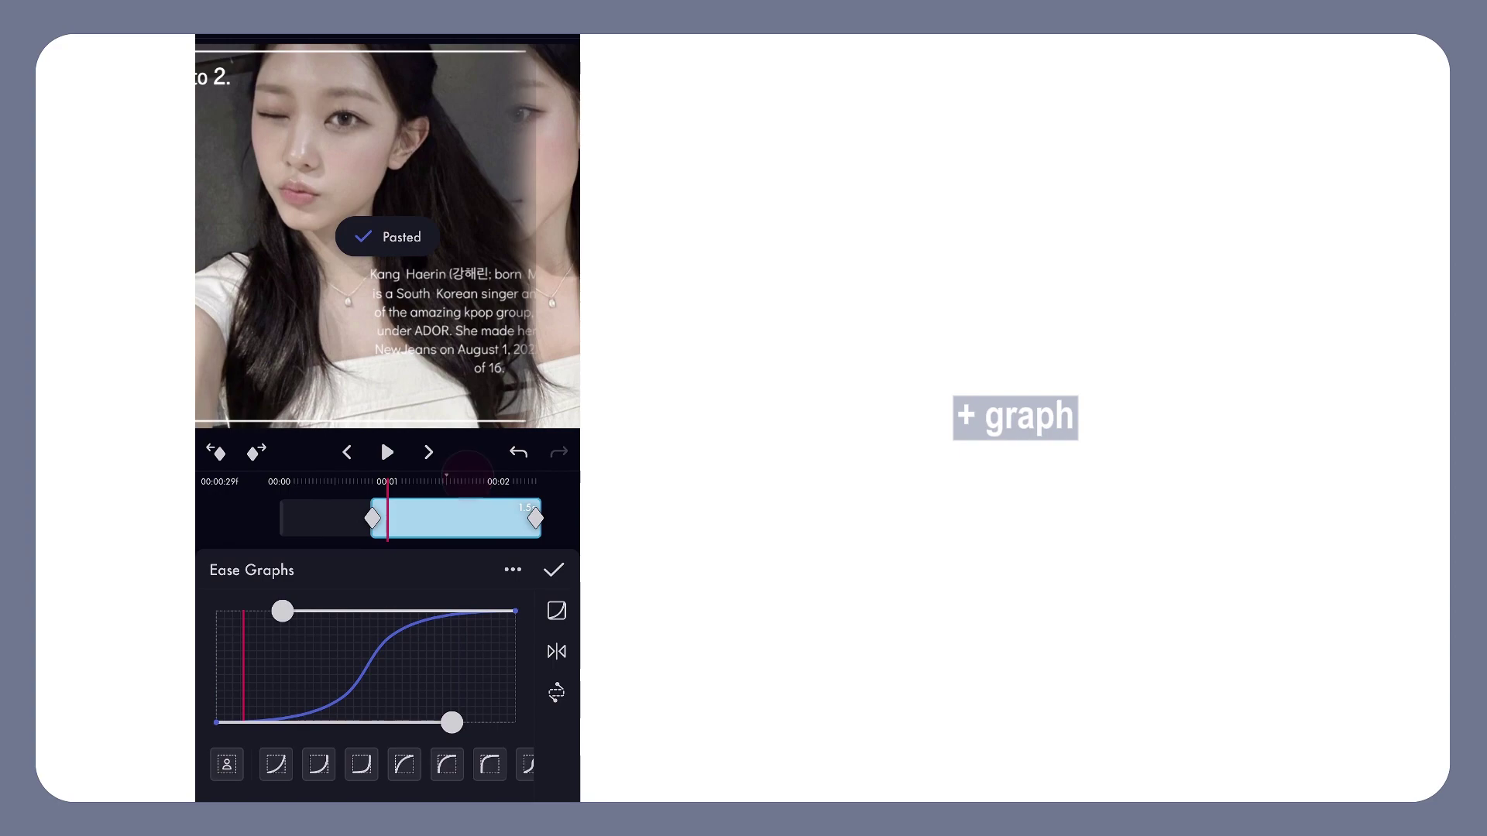
{"action": "left_click", "coordinate": [544, 569]}
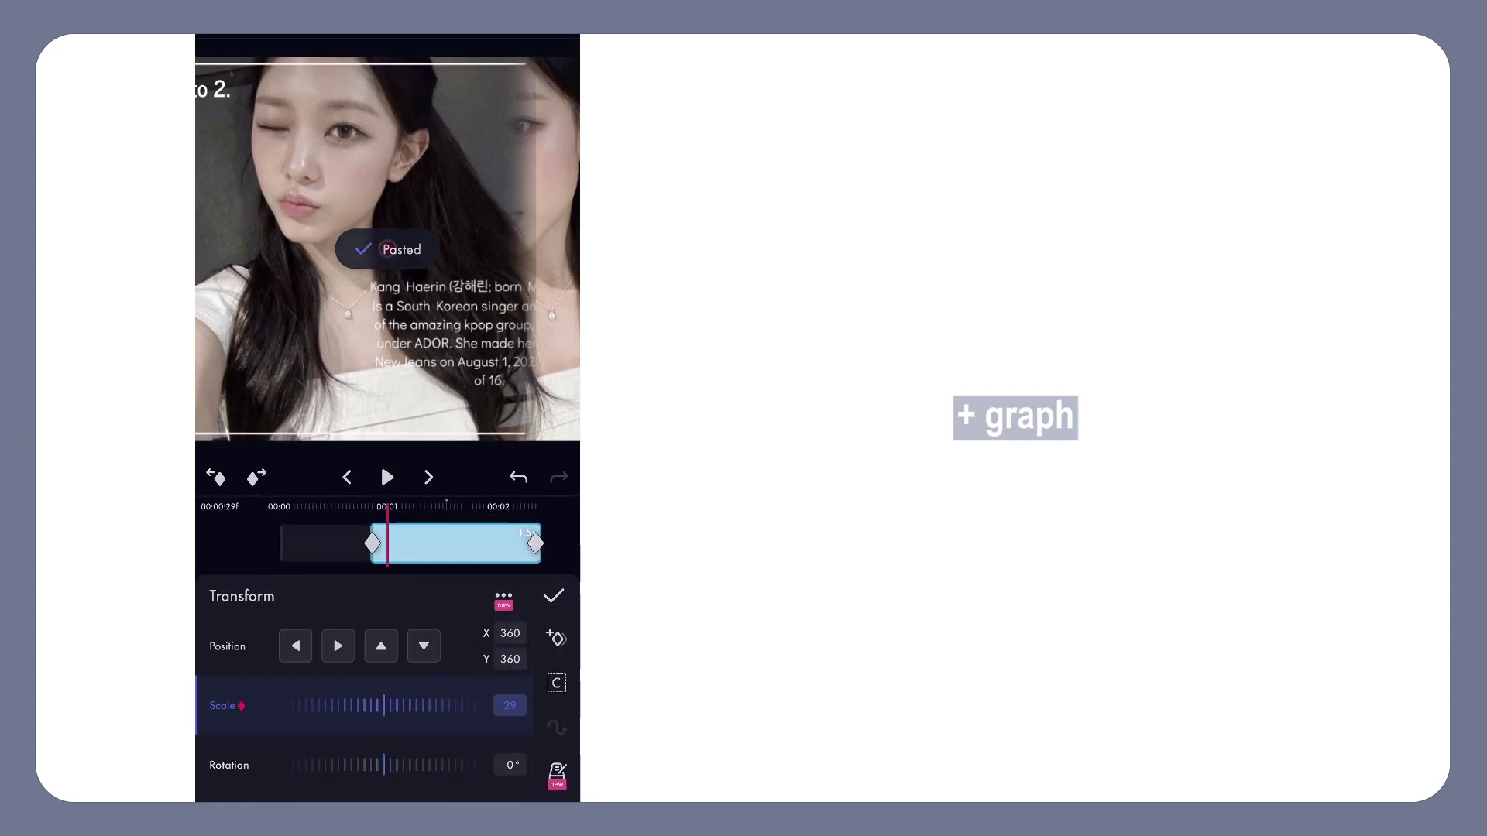
{"action": "left_click", "coordinate": [299, 537]}
{"action": "left_click", "coordinate": [294, 533]}
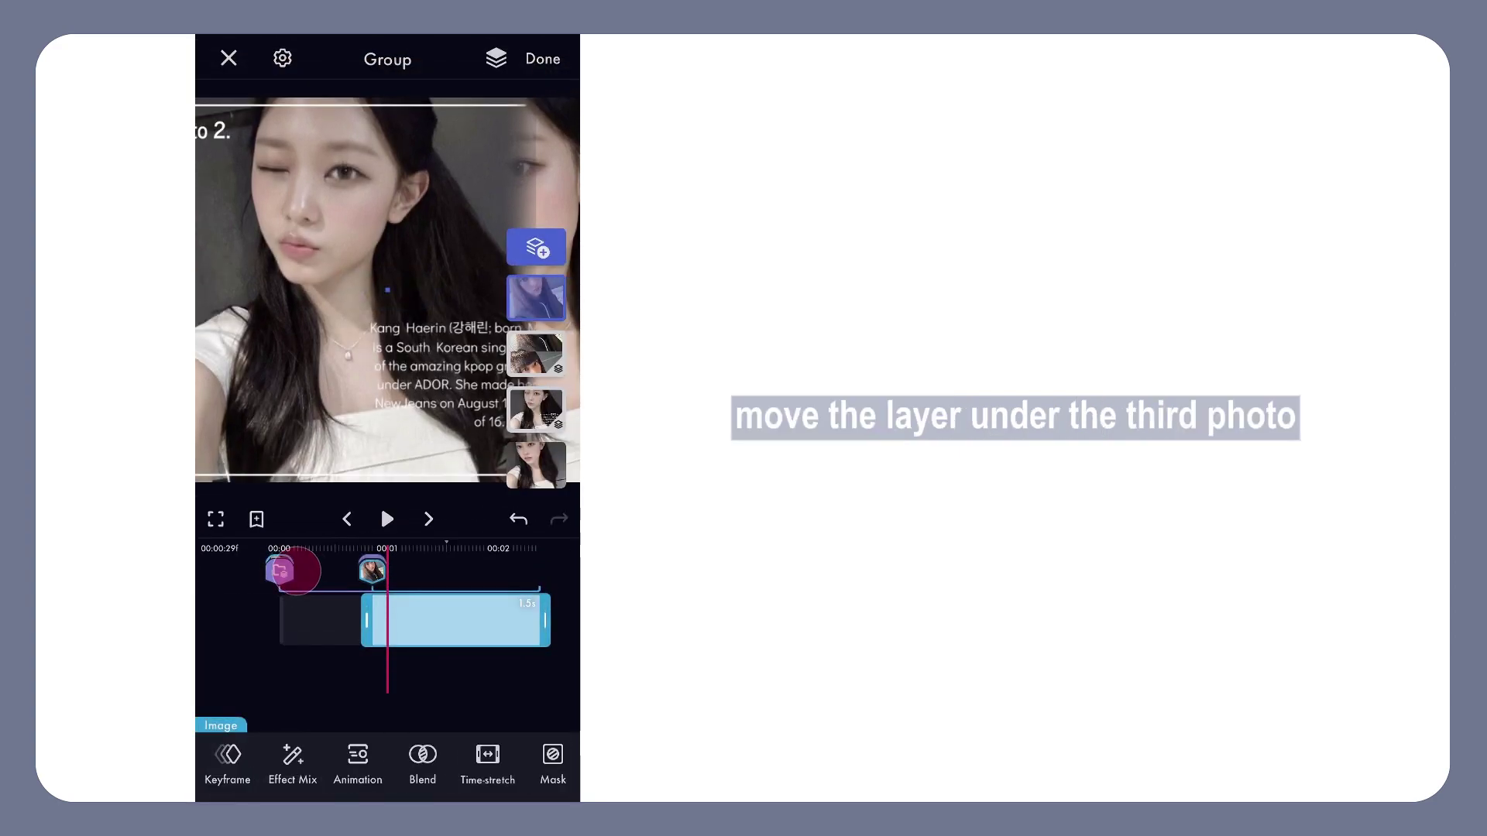
Step: Drag the blue square layer down into the second slot, beneath the next photo
{"action": "left_click_drag", "start_coordinate": [483, 618], "coordinate": [461, 618]}
{"action": "left_click", "coordinate": [549, 300]}
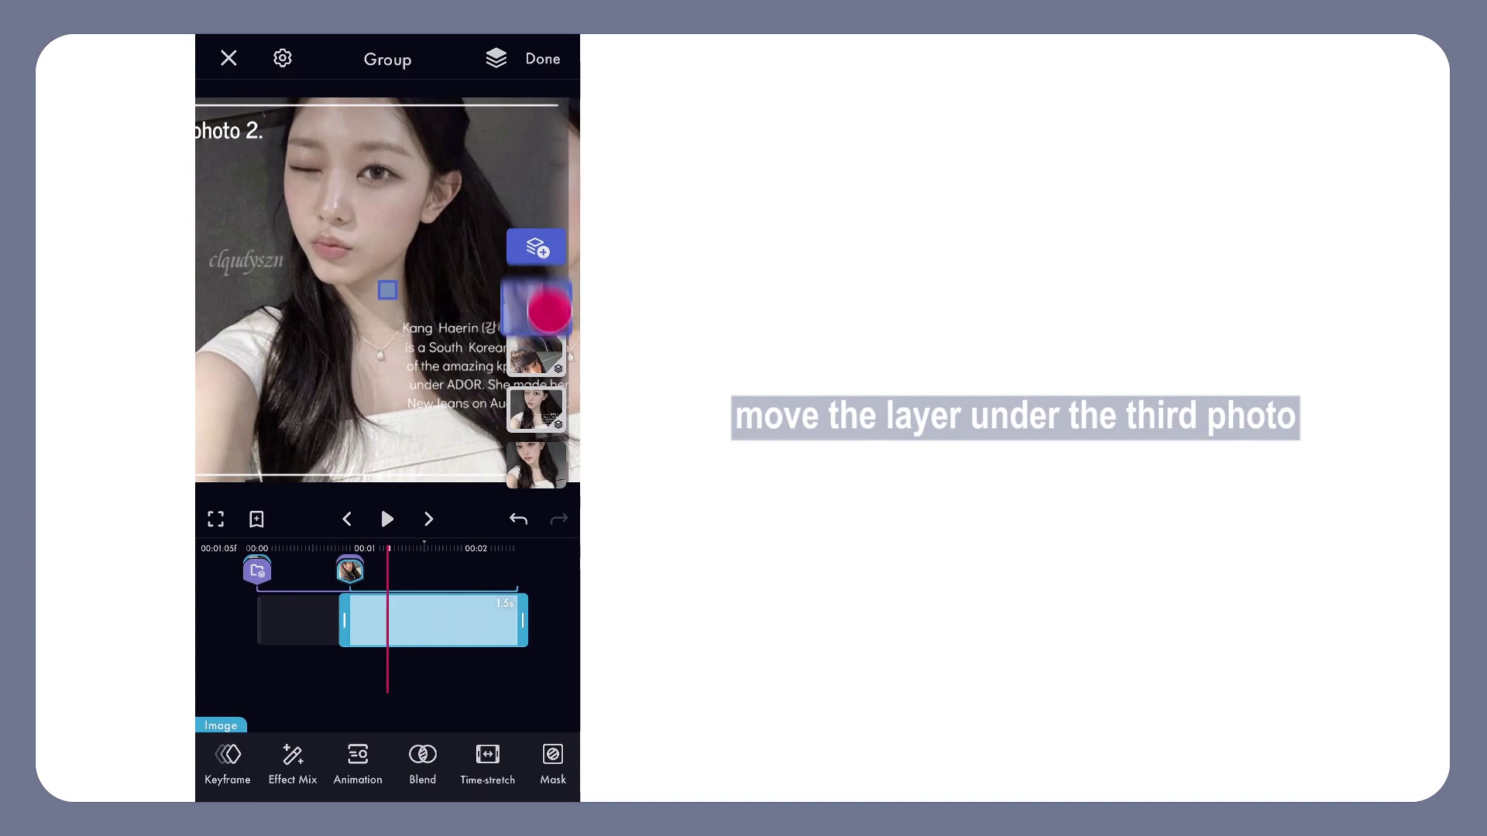
{"action": "left_click_drag", "start_coordinate": [549, 300], "coordinate": [548, 380]}
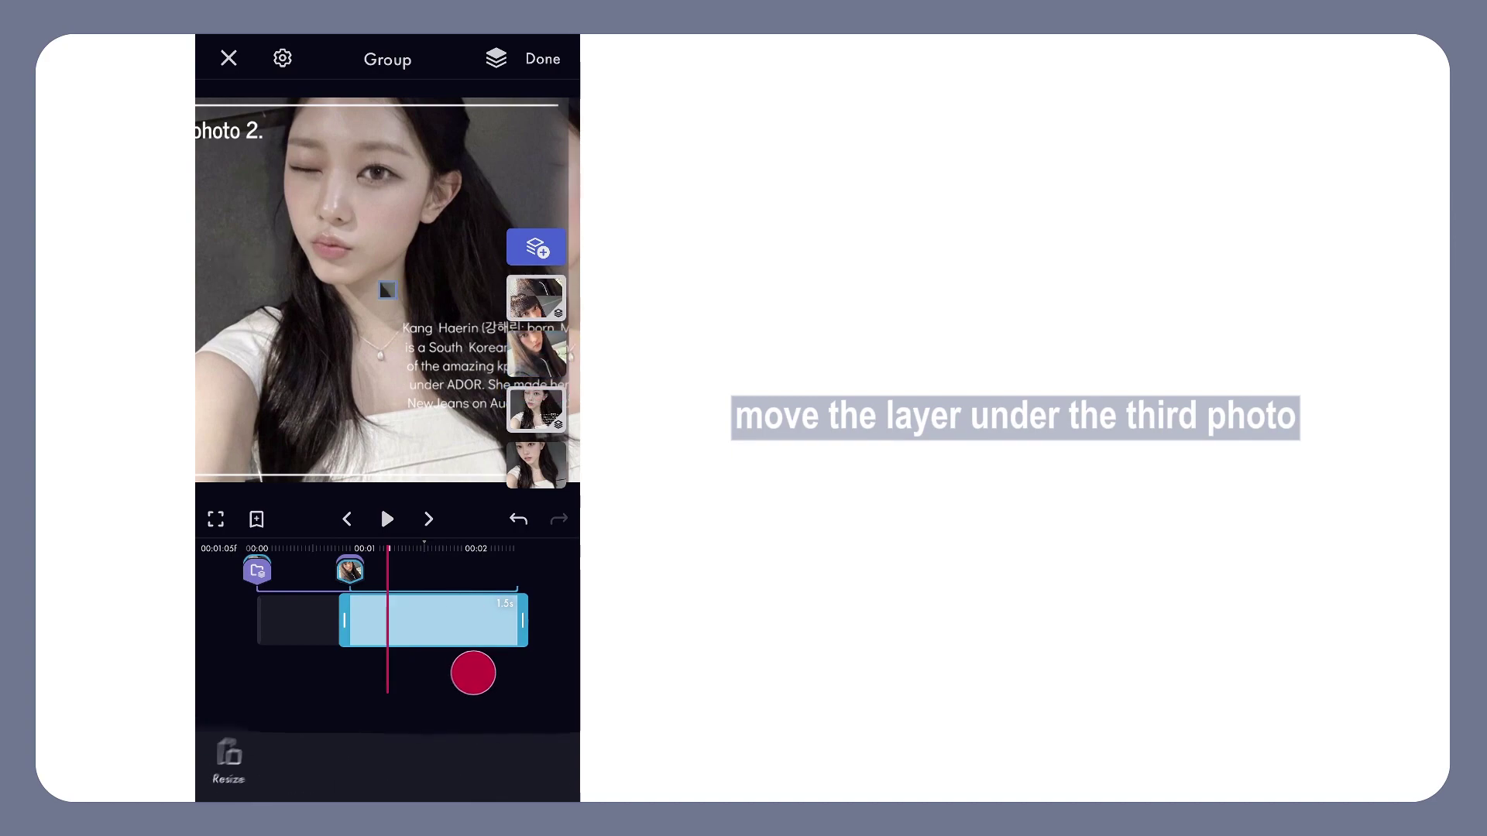
{"action": "mouse_move", "coordinate": [474, 671]}
{"action": "left_mouse_down"}
{"action": "mouse_move", "coordinate": [443, 645]}
{"action": "mouse_move", "coordinate": [471, 641]}
{"action": "left_mouse_up"}
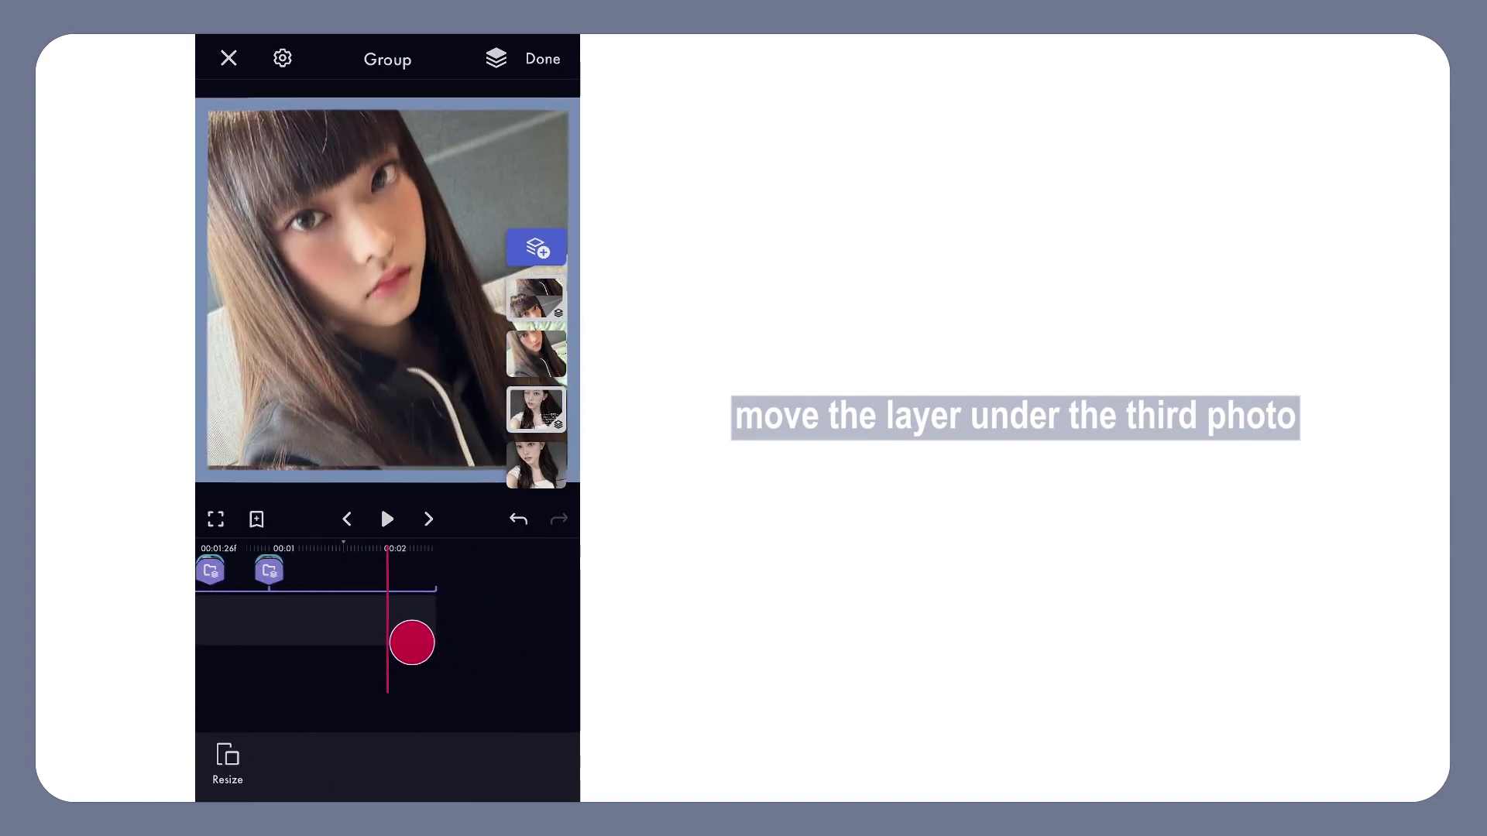
Step: Duplicate the blue square layer and set the lower copy's second scale keyframe to 345
{"action": "left_click", "coordinate": [534, 352]}
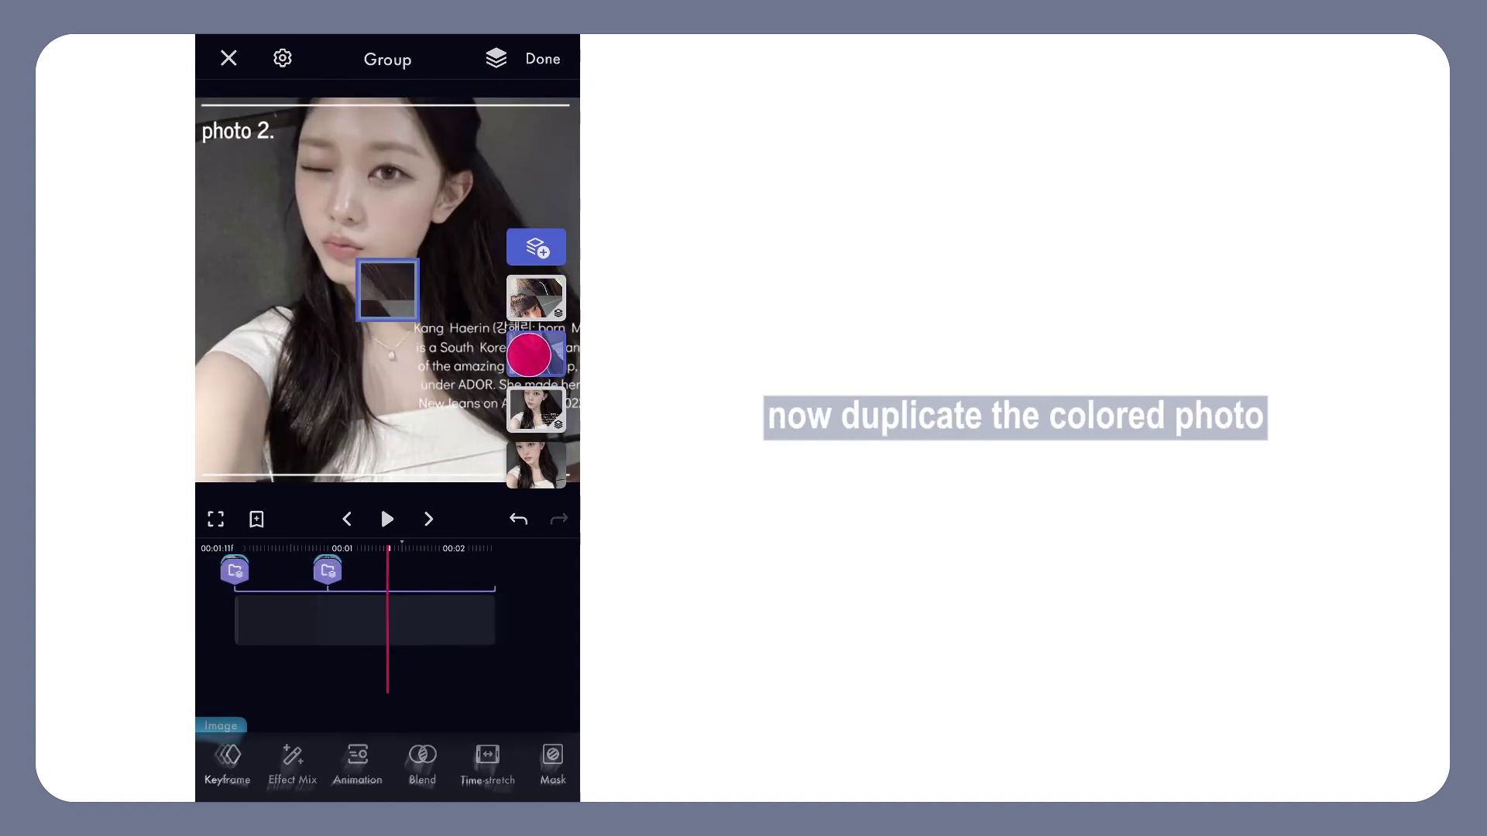
{"action": "left_click", "coordinate": [438, 420]}
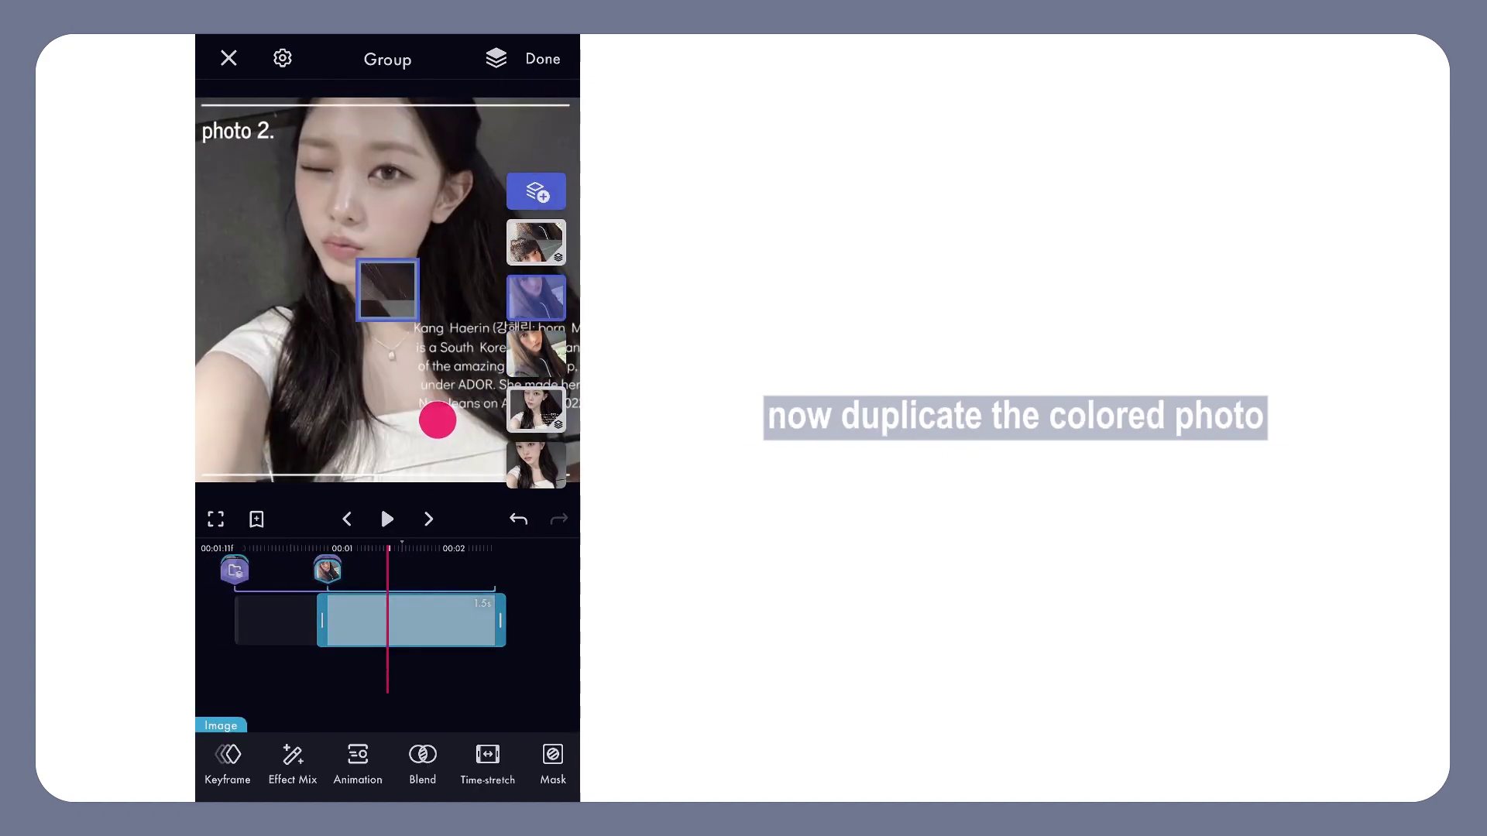
{"action": "left_click", "coordinate": [531, 355]}
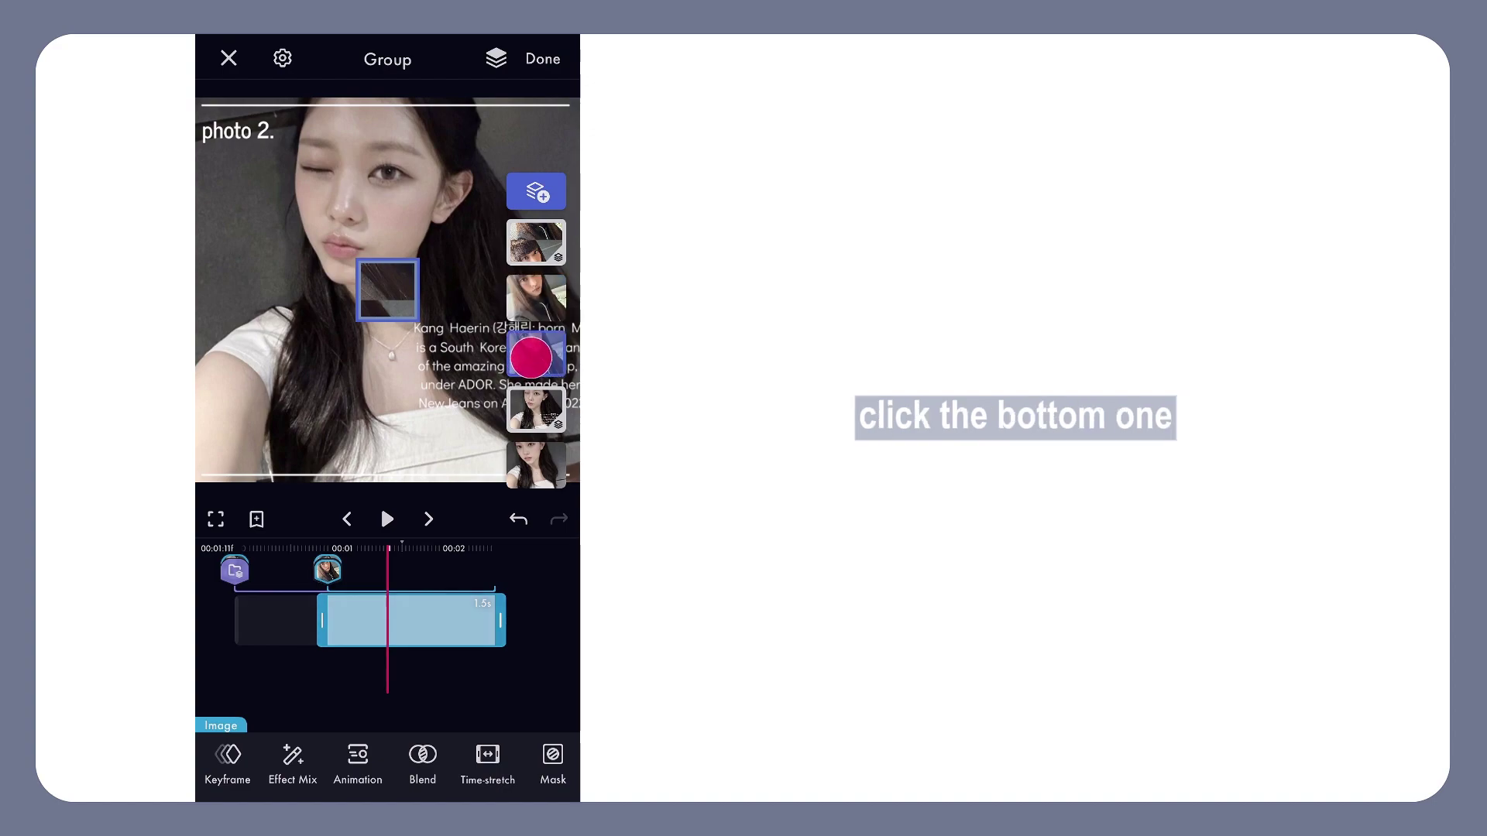
{"action": "left_click", "coordinate": [222, 761]}
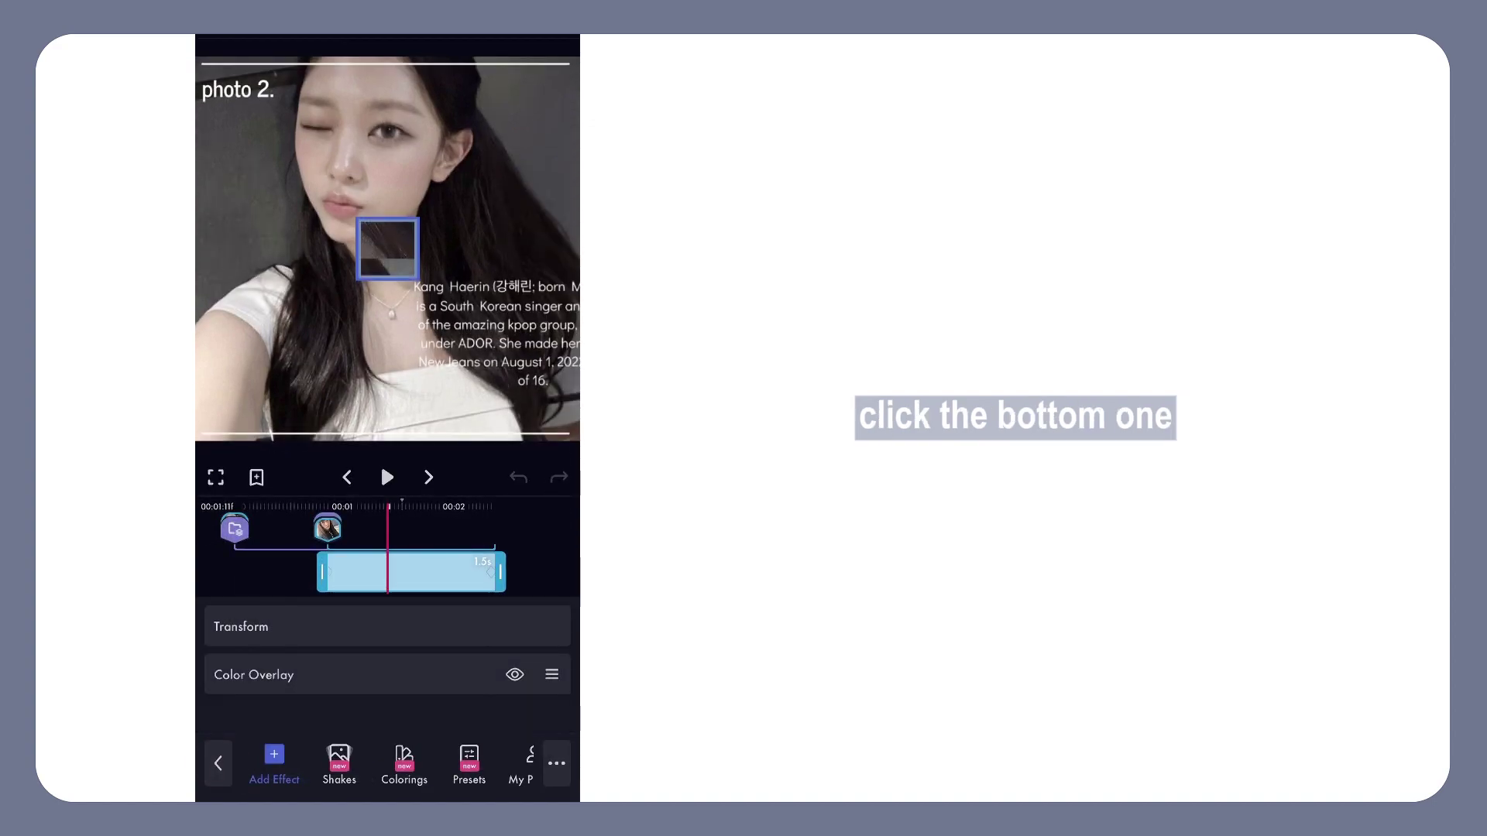
{"action": "left_click", "coordinate": [249, 614]}
{"action": "left_click", "coordinate": [230, 716]}
{"action": "left_click_drag", "start_coordinate": [488, 542], "coordinate": [412, 581]}
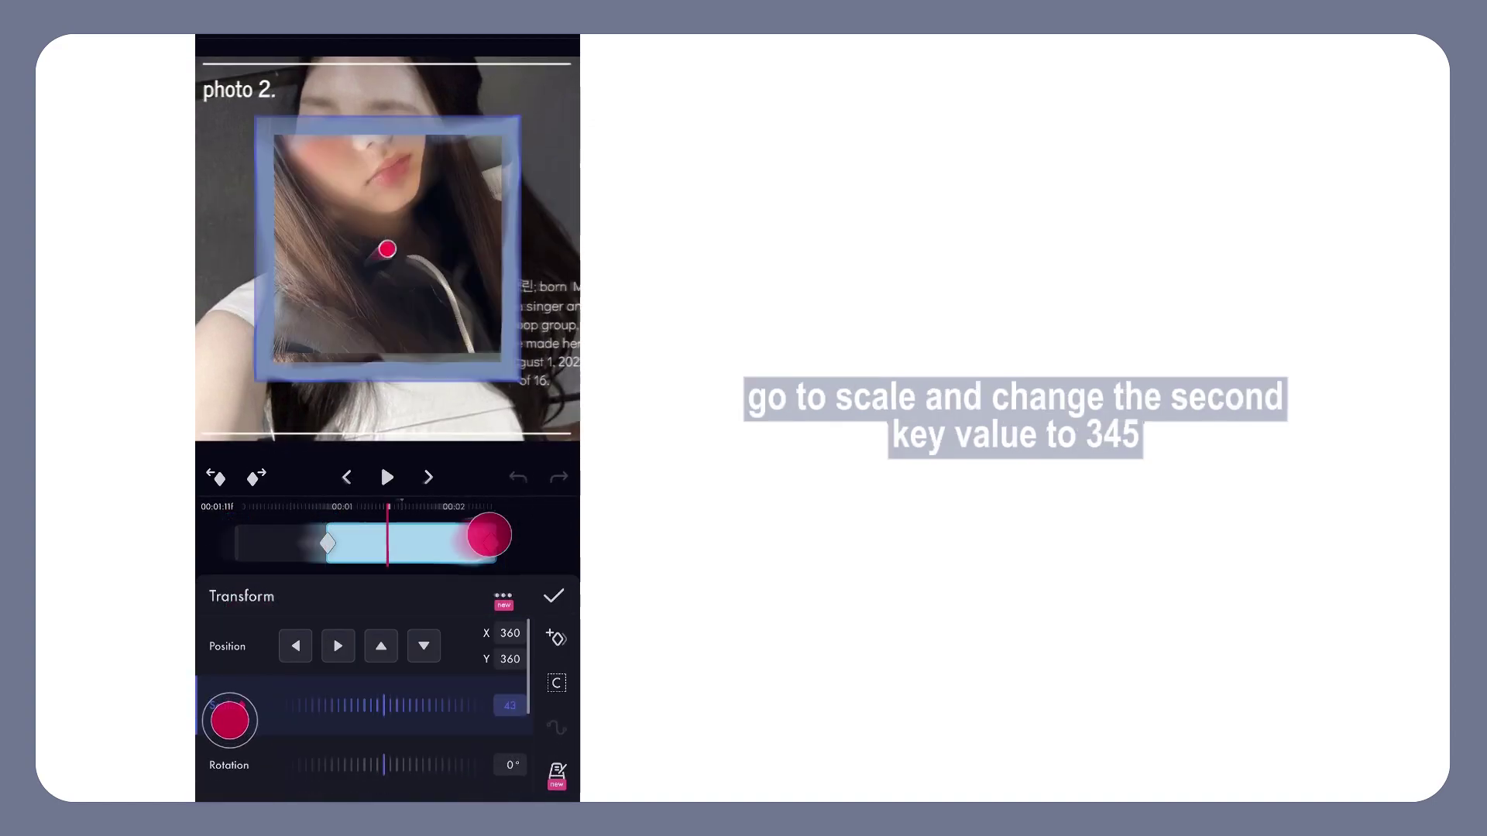
{"action": "left_click_drag", "start_coordinate": [422, 709], "coordinate": [253, 724]}
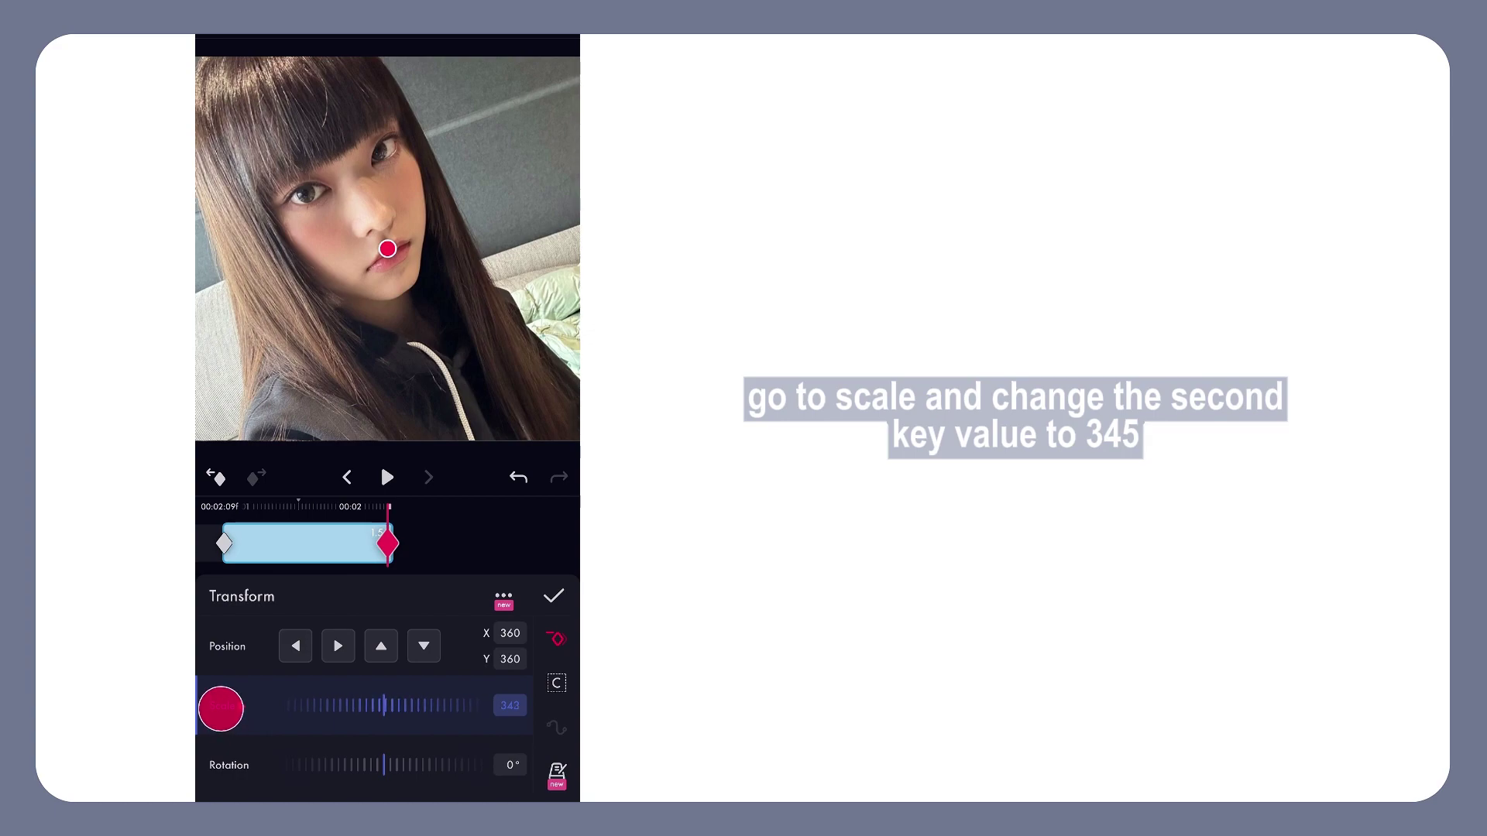
{"action": "left_click_drag", "start_coordinate": [416, 713], "coordinate": [413, 713]}
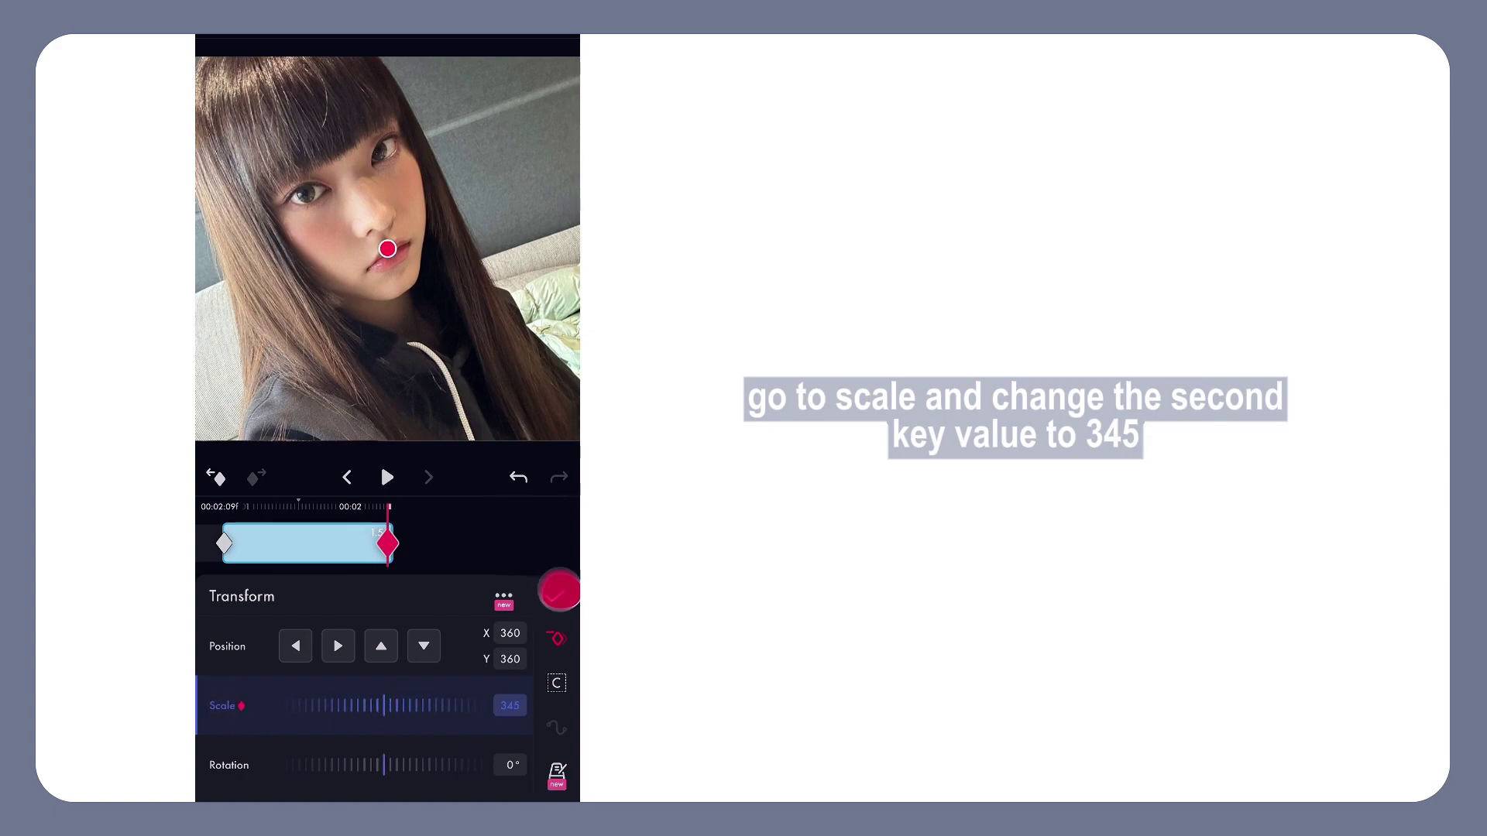
{"action": "left_click", "coordinate": [239, 674]}
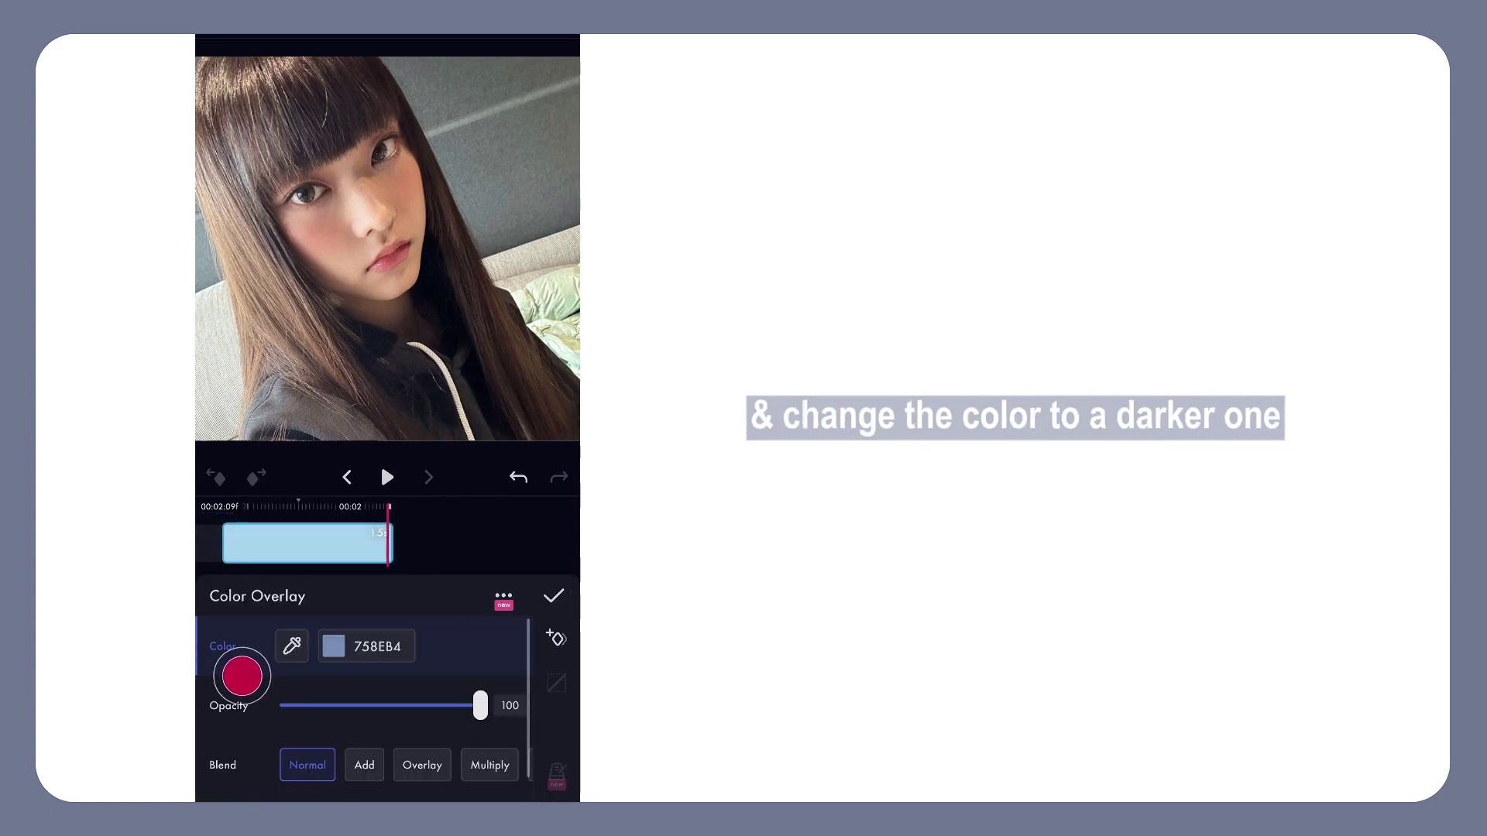
Step: Change the copy's overlay colour from 758EB4 to a darker blue
{"action": "left_click_drag", "start_coordinate": [473, 524], "coordinate": [542, 548]}
{"action": "left_click", "coordinate": [335, 646]}
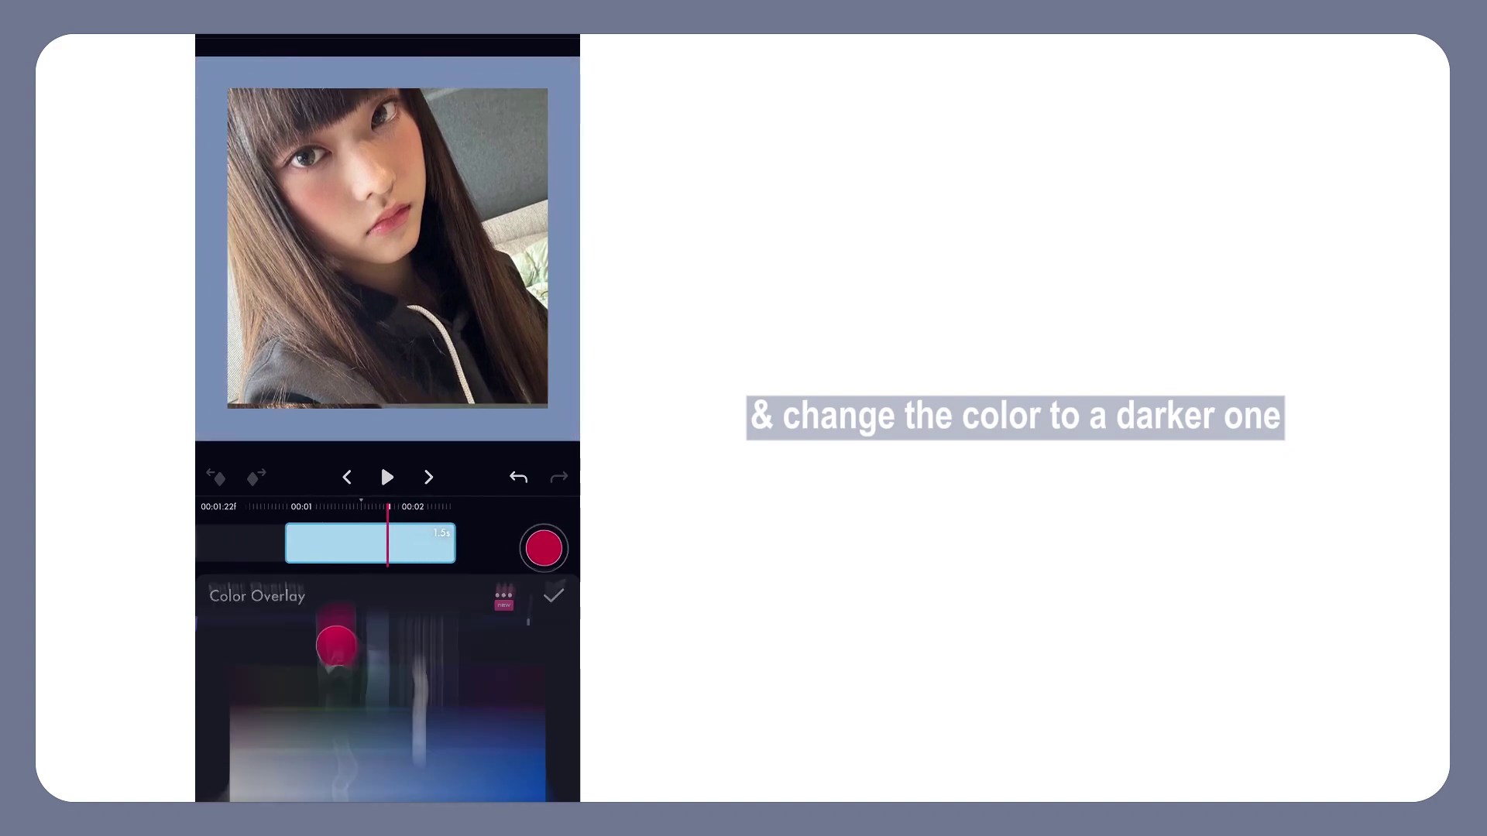
{"action": "left_click_drag", "start_coordinate": [337, 648], "coordinate": [338, 668]}
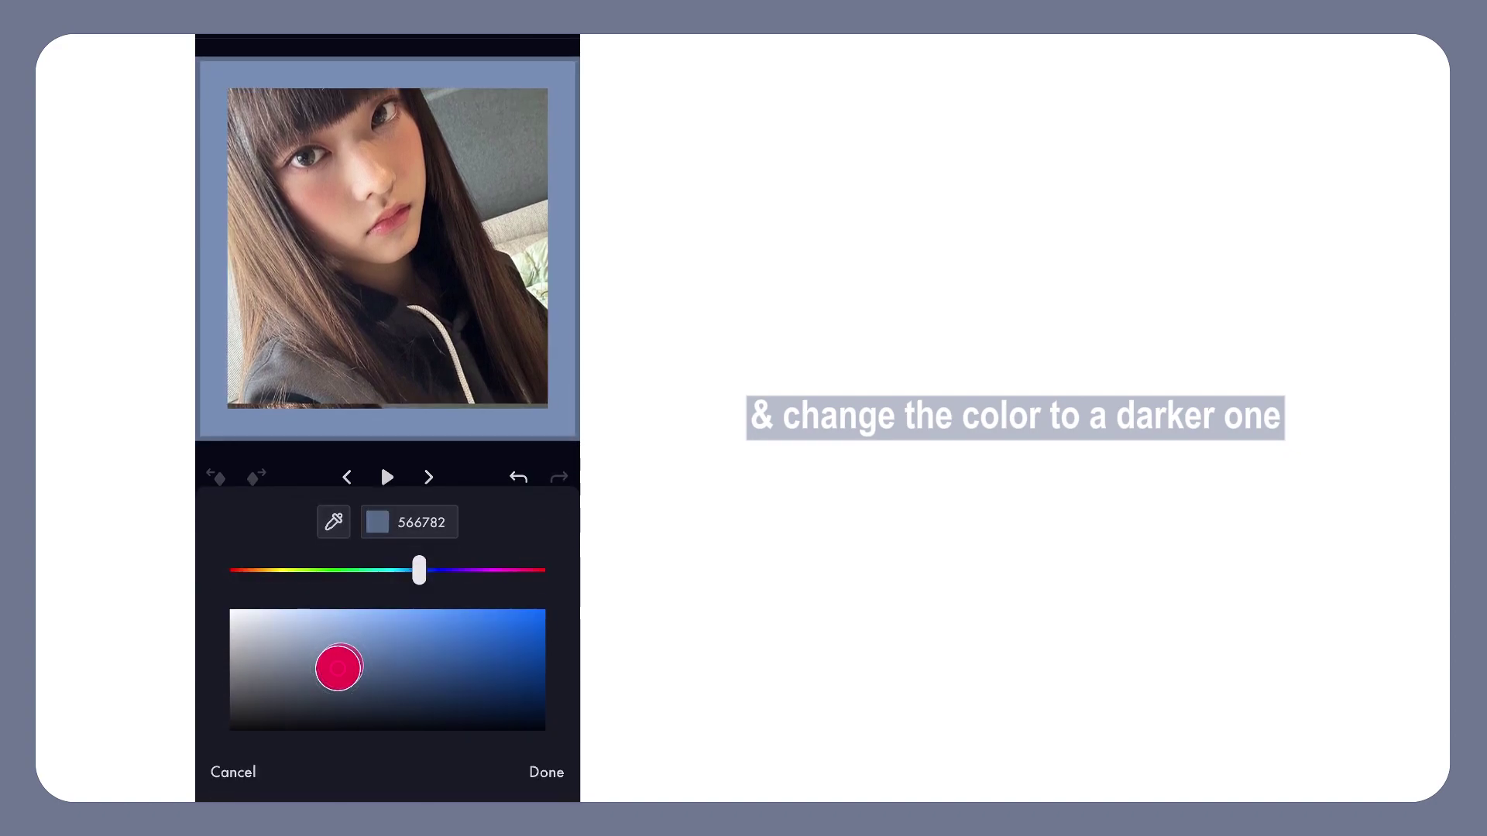
{"action": "left_click", "coordinate": [453, 521]}
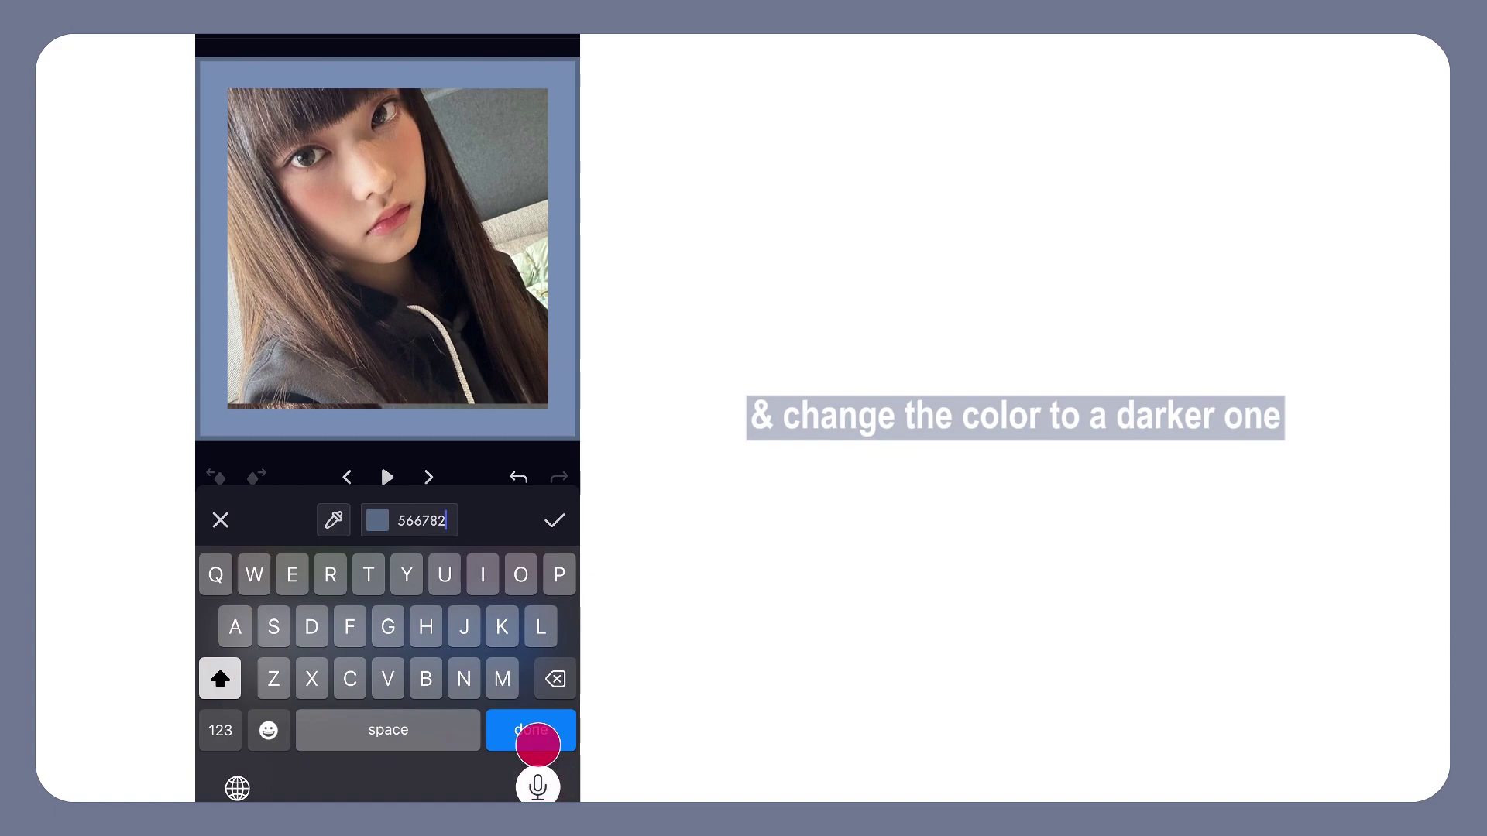
{"action": "left_click", "coordinate": [537, 745]}
{"action": "left_click", "coordinate": [539, 774]}
{"action": "left_click_drag", "start_coordinate": [504, 521], "coordinate": [493, 523]}
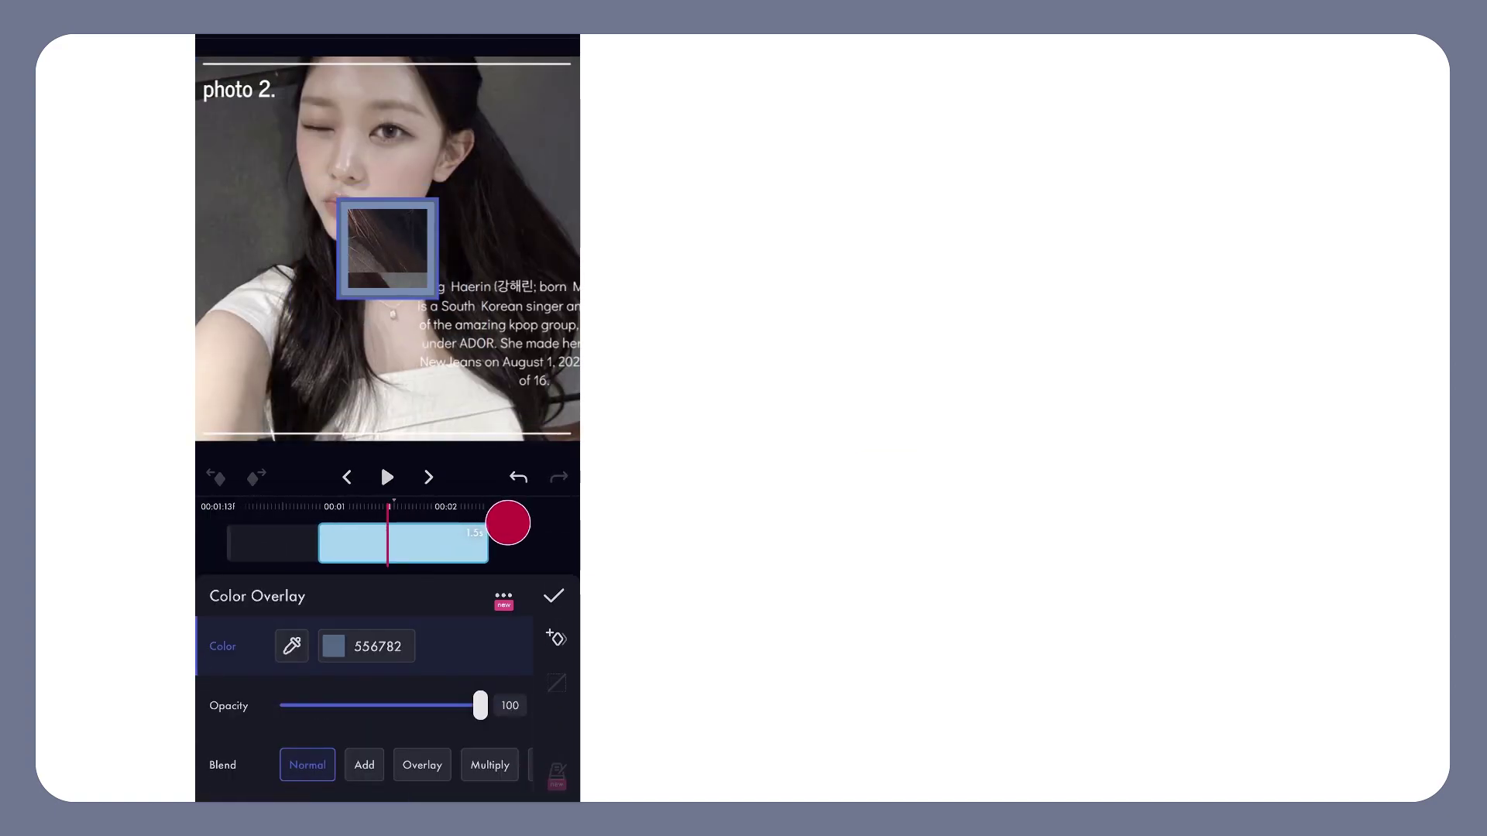
{"action": "left_click", "coordinate": [359, 649]}
{"action": "left_click_drag", "start_coordinate": [335, 667], "coordinate": [359, 650]}
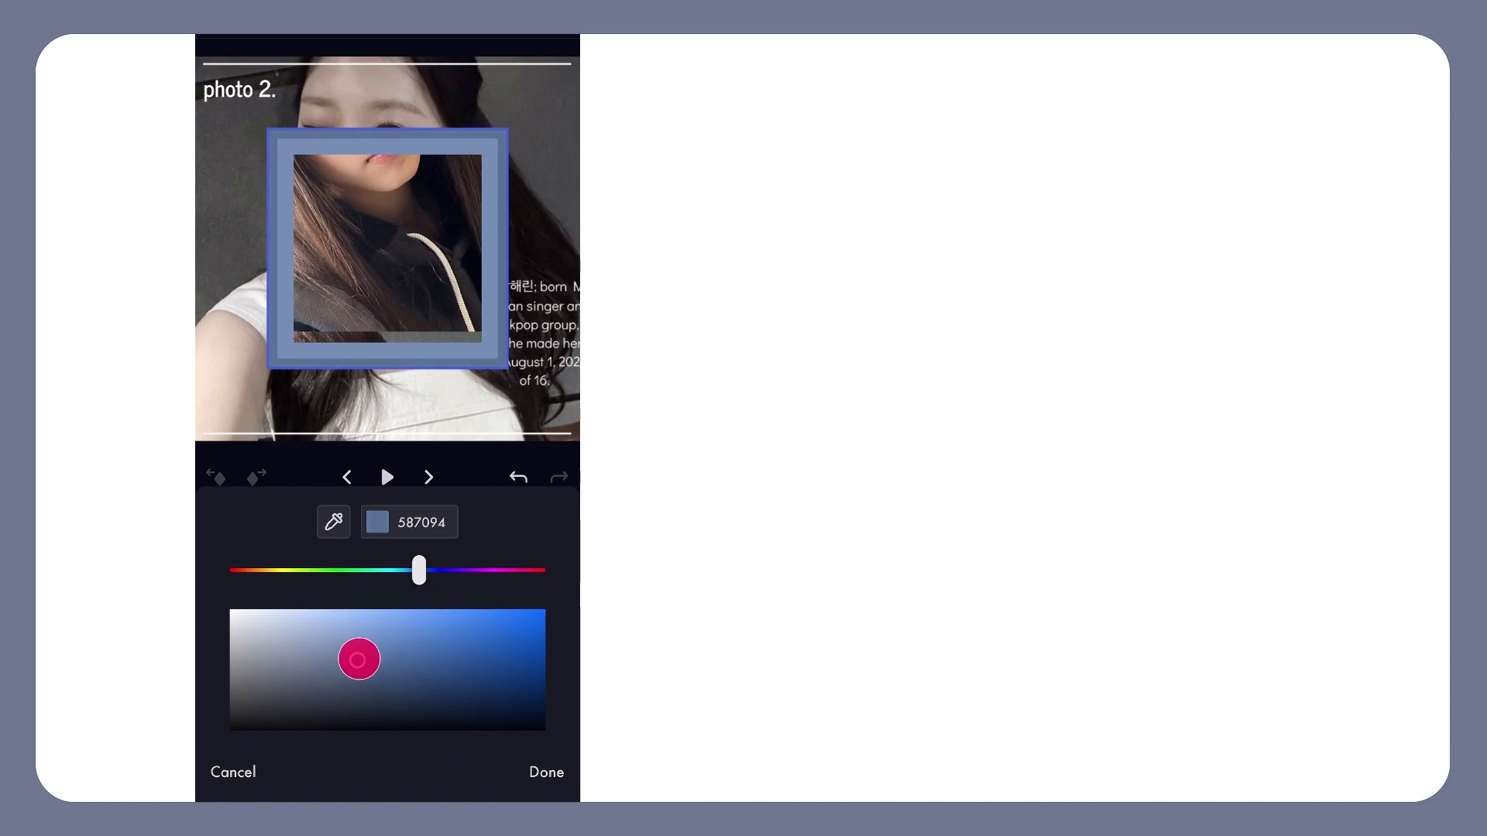
{"action": "left_click", "coordinate": [546, 772]}
Step: Close the overlay settings, return to the group view and scrub through the animation
{"action": "left_click", "coordinate": [536, 528]}
{"action": "left_click", "coordinate": [542, 557]}
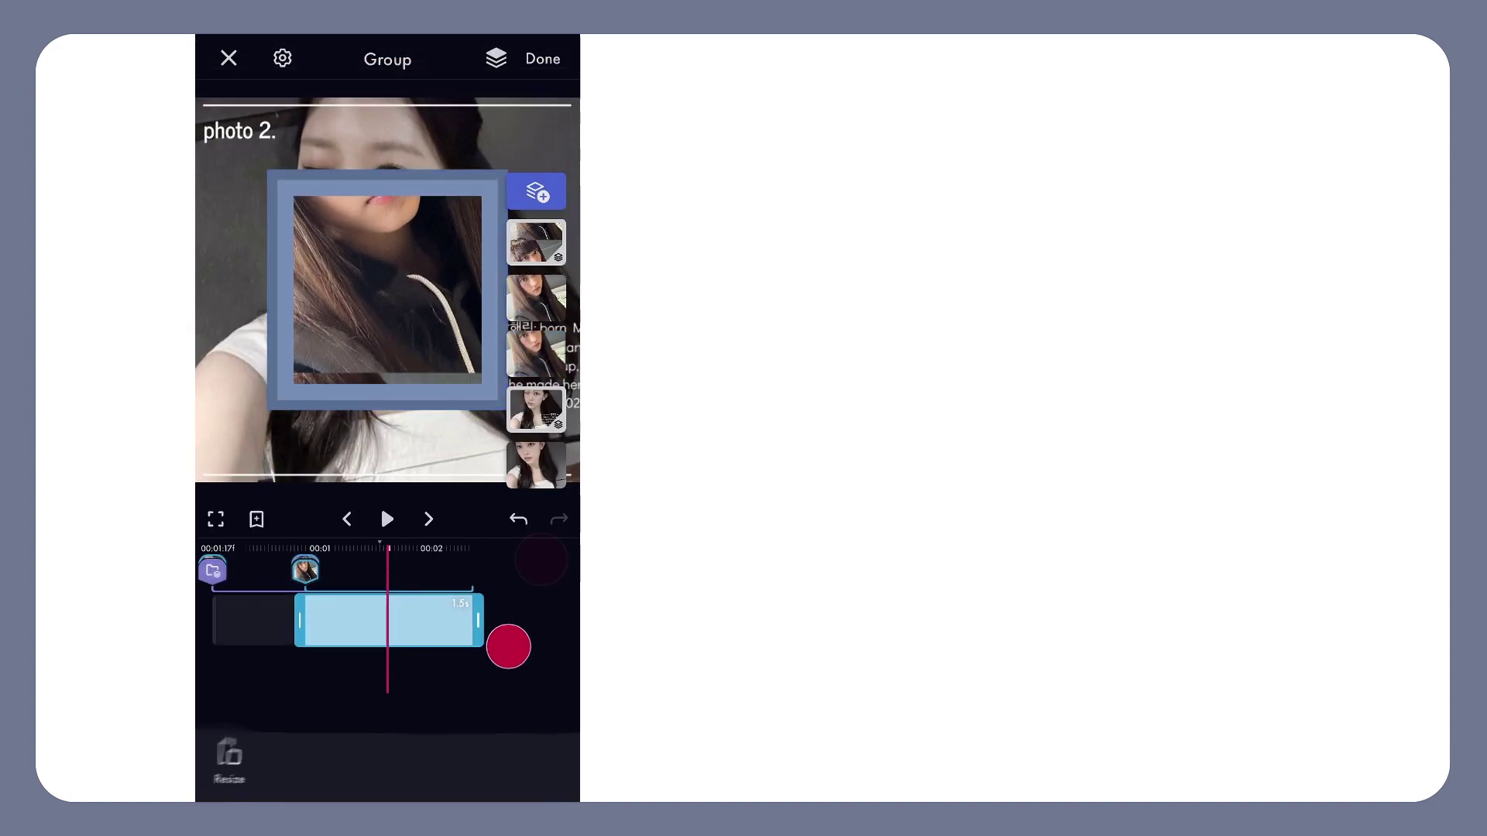
{"action": "left_click", "coordinate": [402, 661]}
{"action": "mouse_move", "coordinate": [453, 664]}
{"action": "left_mouse_down"}
{"action": "mouse_move", "coordinate": [480, 629]}
{"action": "mouse_move", "coordinate": [362, 631]}
{"action": "mouse_move", "coordinate": [465, 600]}
{"action": "left_mouse_up"}
Step: Duplicate the overlay layer again and scale the new copy to 359
{"action": "left_click", "coordinate": [540, 349]}
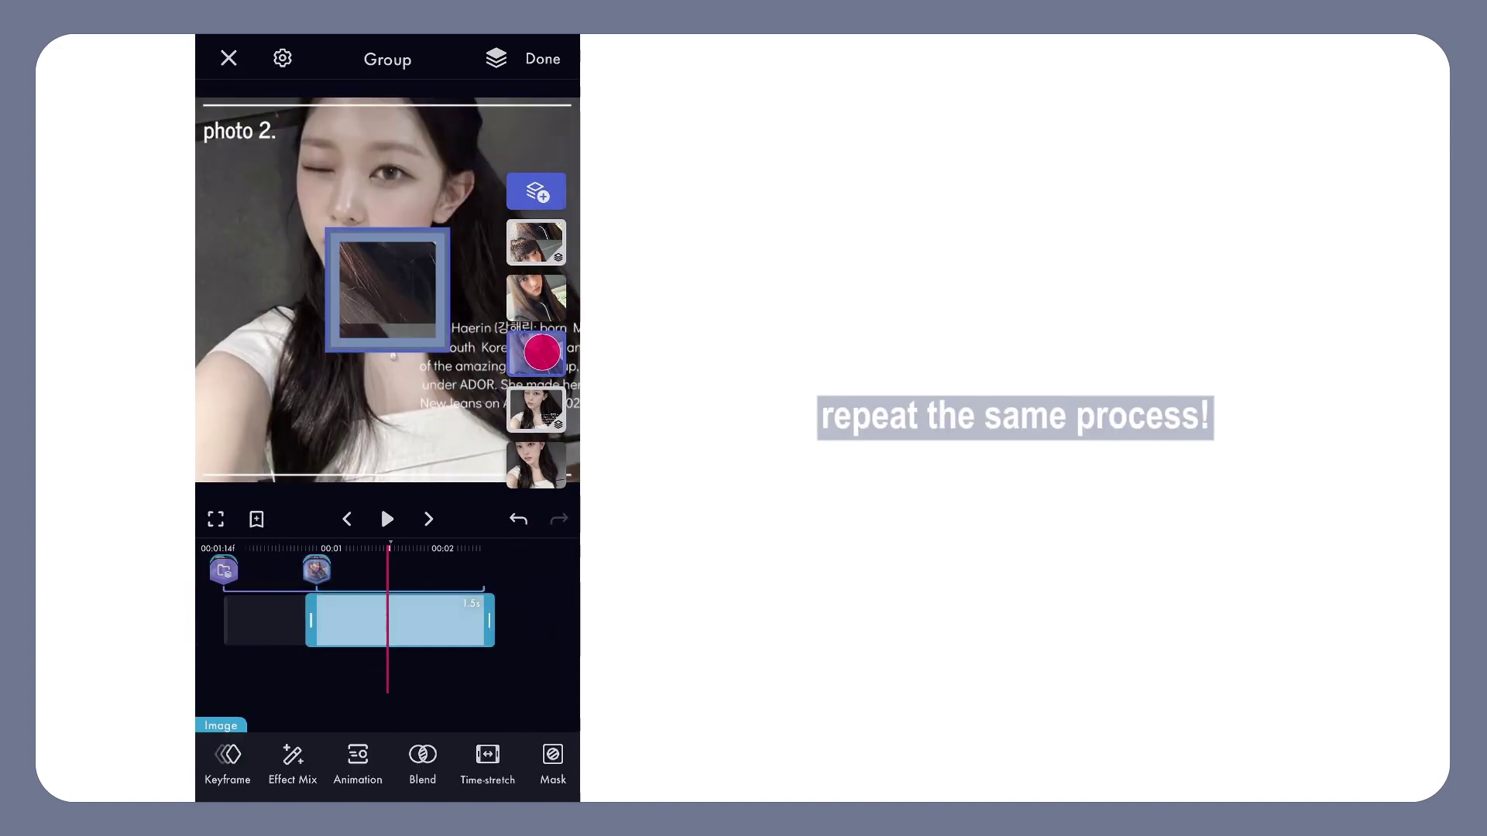
{"action": "left_click", "coordinate": [456, 399]}
{"action": "left_click", "coordinate": [541, 342]}
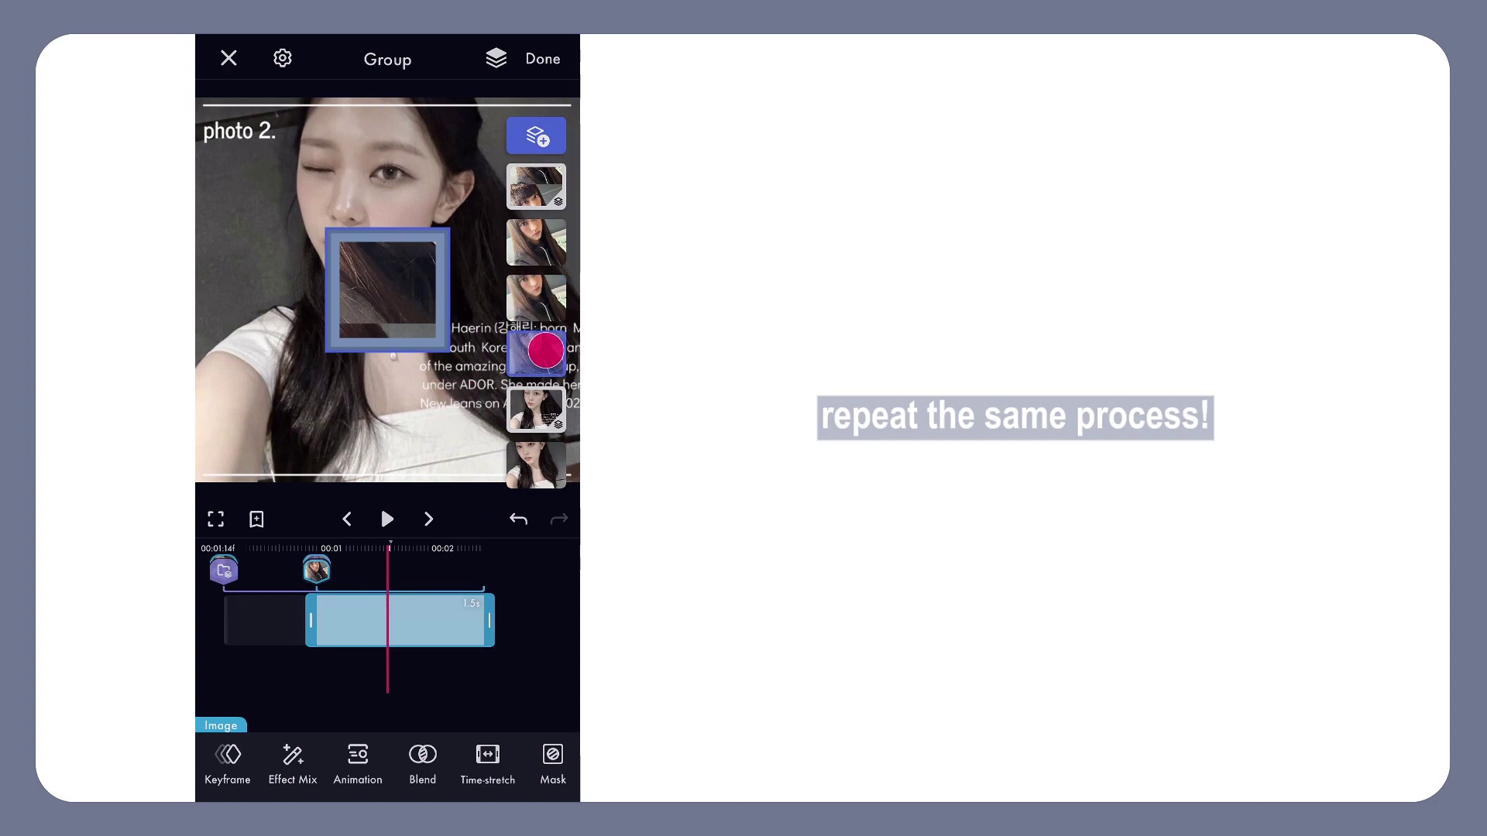
{"action": "left_click", "coordinate": [220, 769]}
{"action": "left_click", "coordinate": [242, 624]}
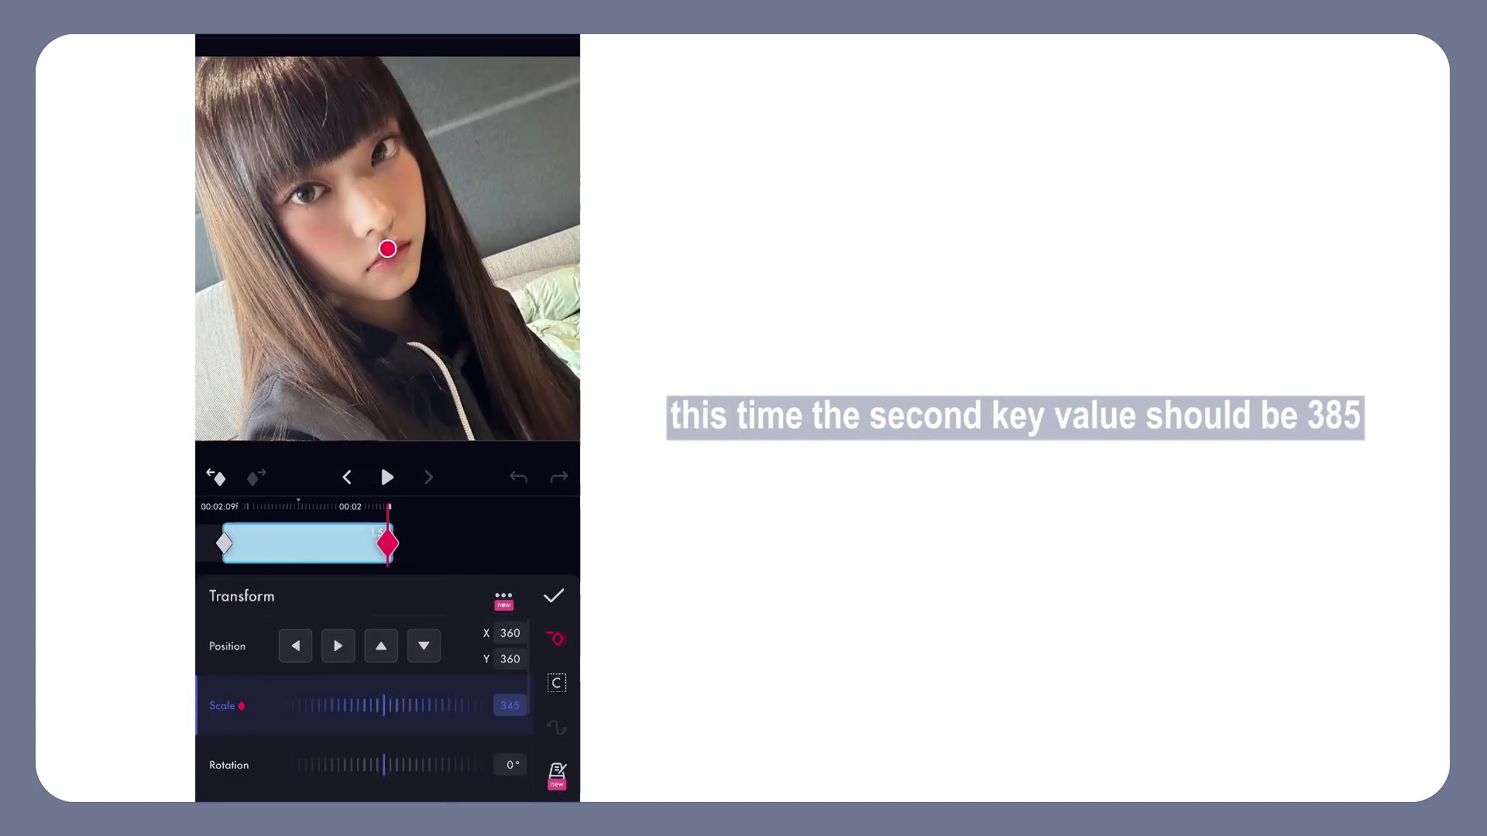
{"action": "mouse_move", "coordinate": [411, 716]}
{"action": "left_mouse_down"}
{"action": "mouse_move", "coordinate": [333, 716]}
{"action": "mouse_move", "coordinate": [392, 714]}
{"action": "left_mouse_up"}
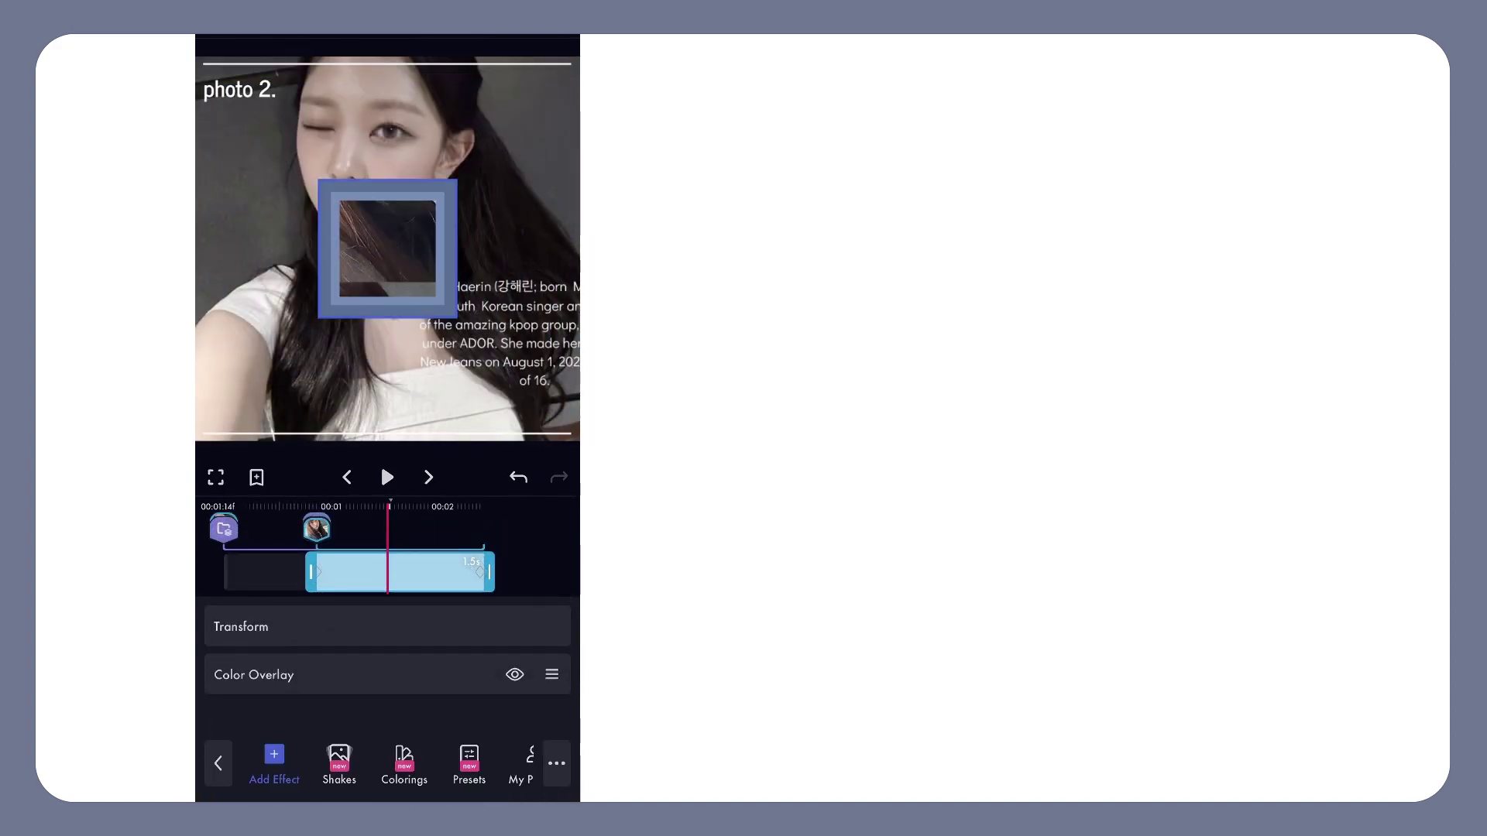
Step: Tint the new copy's Color Overlay an even darker blue, 3C506E
{"action": "left_click", "coordinate": [236, 674]}
{"action": "left_click", "coordinate": [333, 648]}
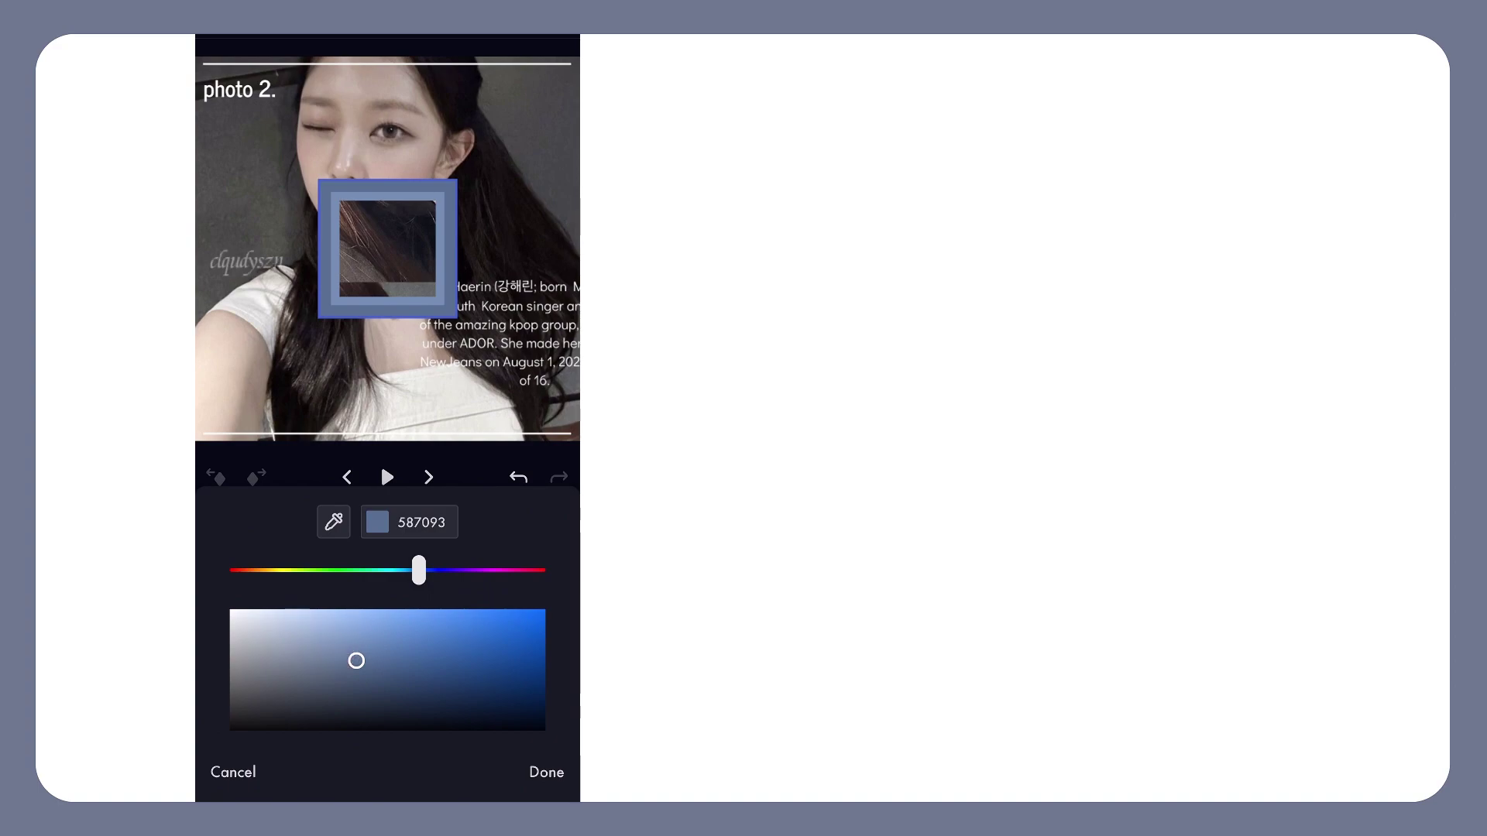
{"action": "left_click_drag", "start_coordinate": [356, 686], "coordinate": [359, 675]}
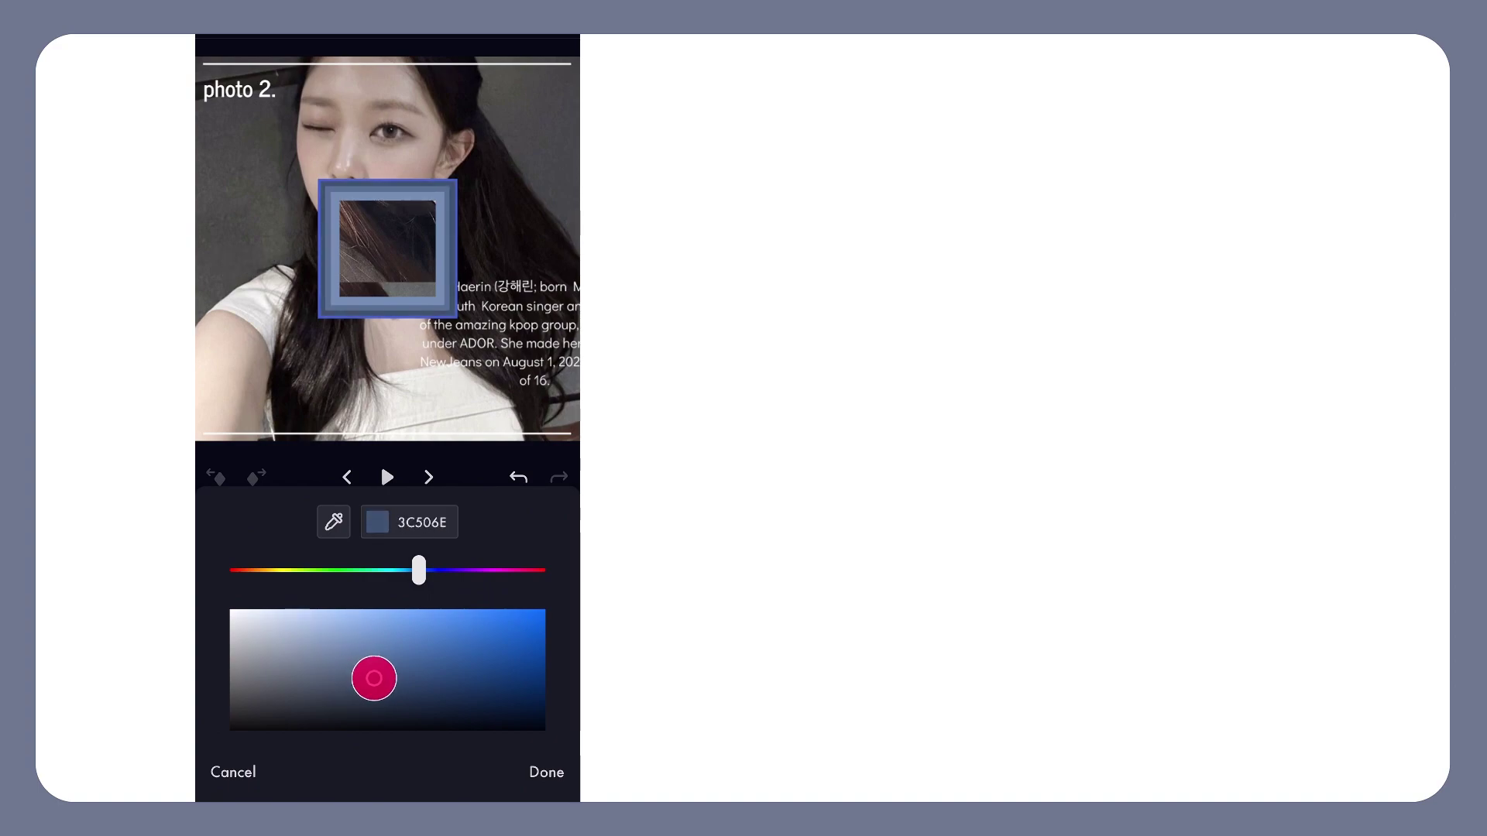
{"action": "left_click", "coordinate": [546, 769]}
{"action": "left_click", "coordinate": [550, 594]}
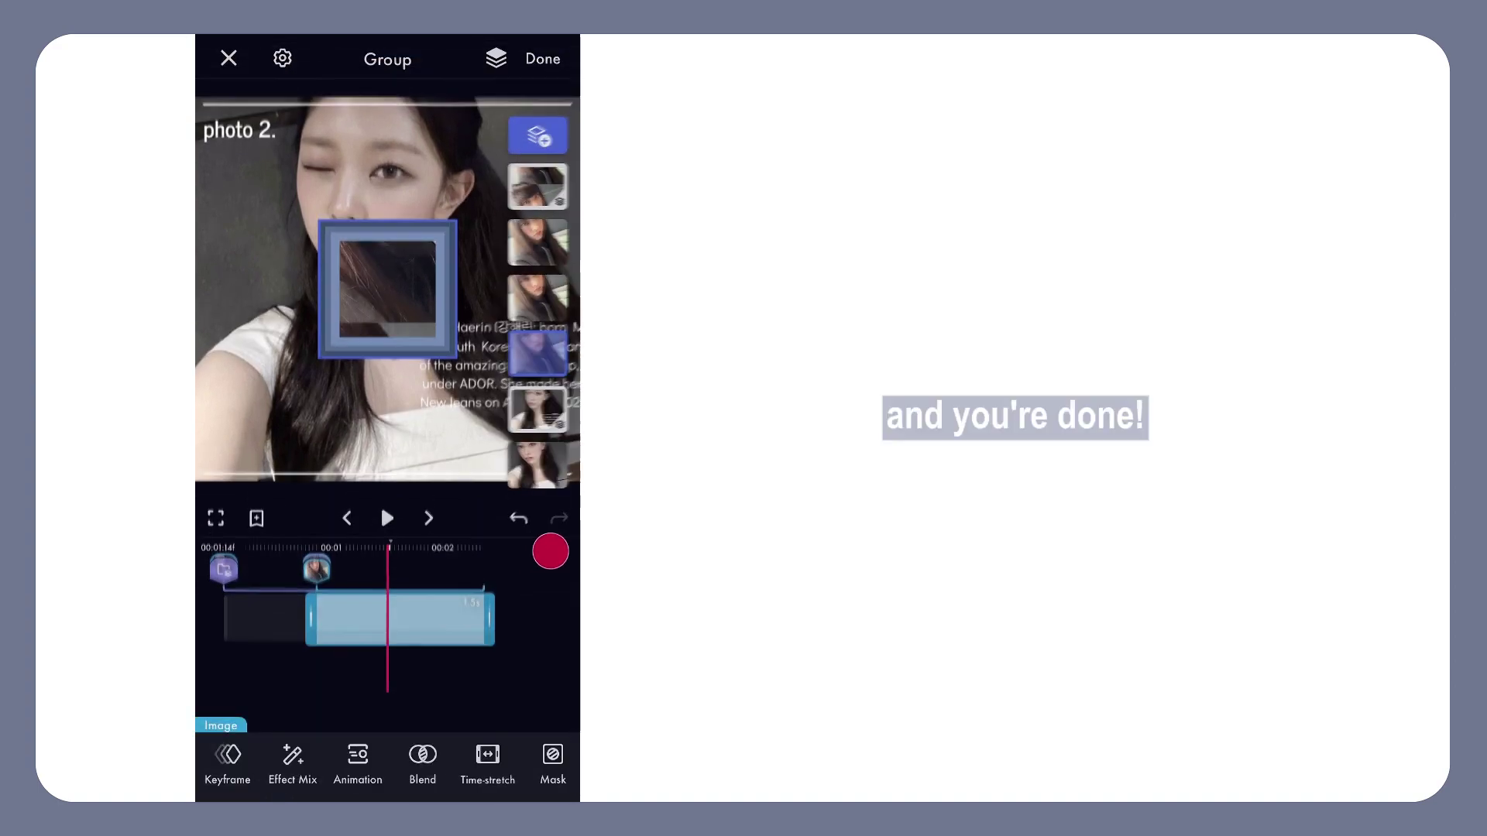
Step: Rewind the group timeline to 00:00 and play back the layered blue-frame reveal
{"action": "mouse_move", "coordinate": [519, 655]}
{"action": "left_mouse_down"}
{"action": "mouse_move", "coordinate": [316, 637]}
{"action": "mouse_move", "coordinate": [511, 627]}
{"action": "left_mouse_up"}
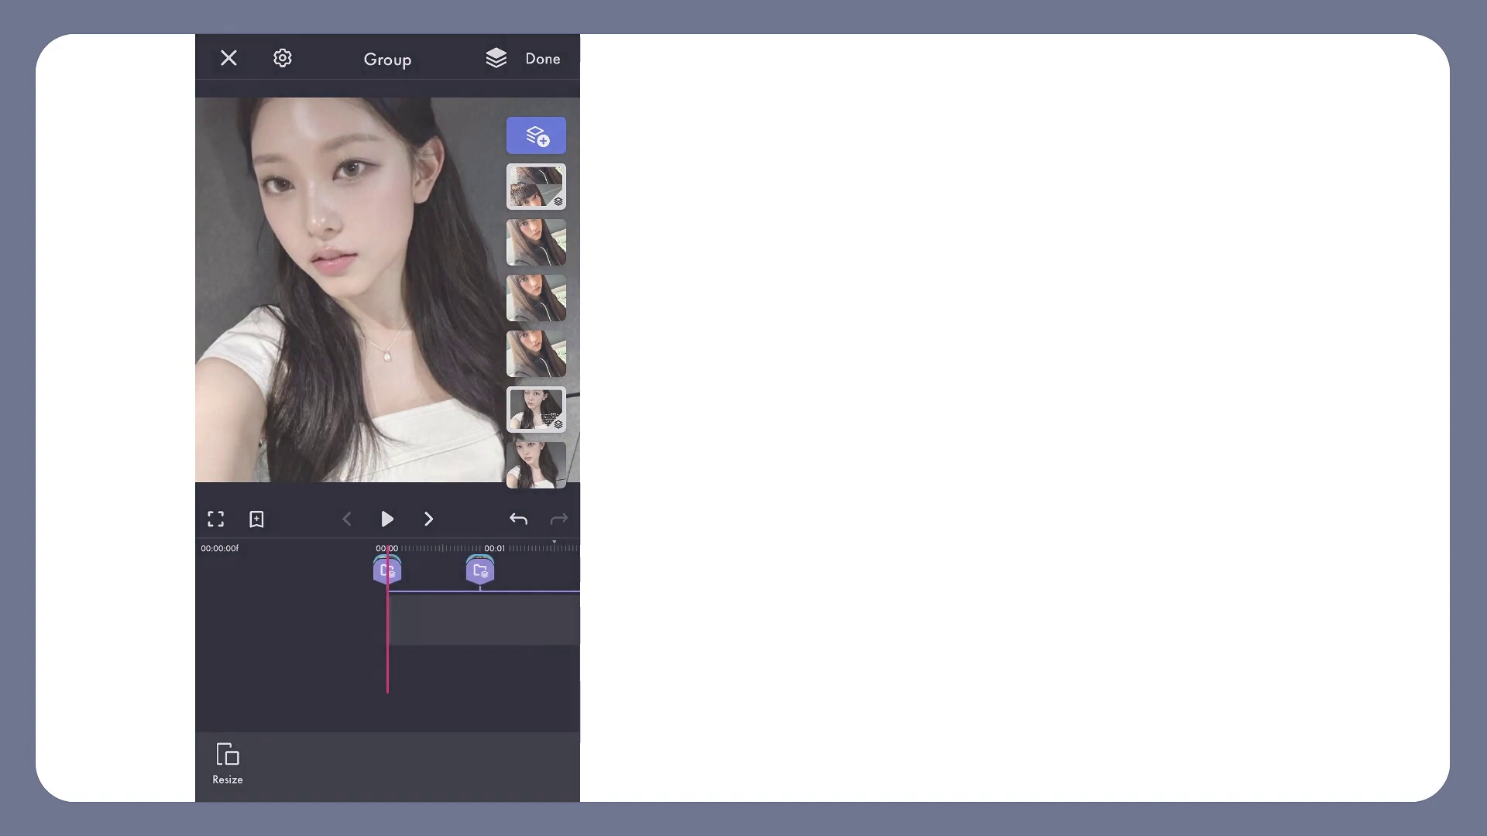
{"action": "left_click", "coordinate": [385, 519]}
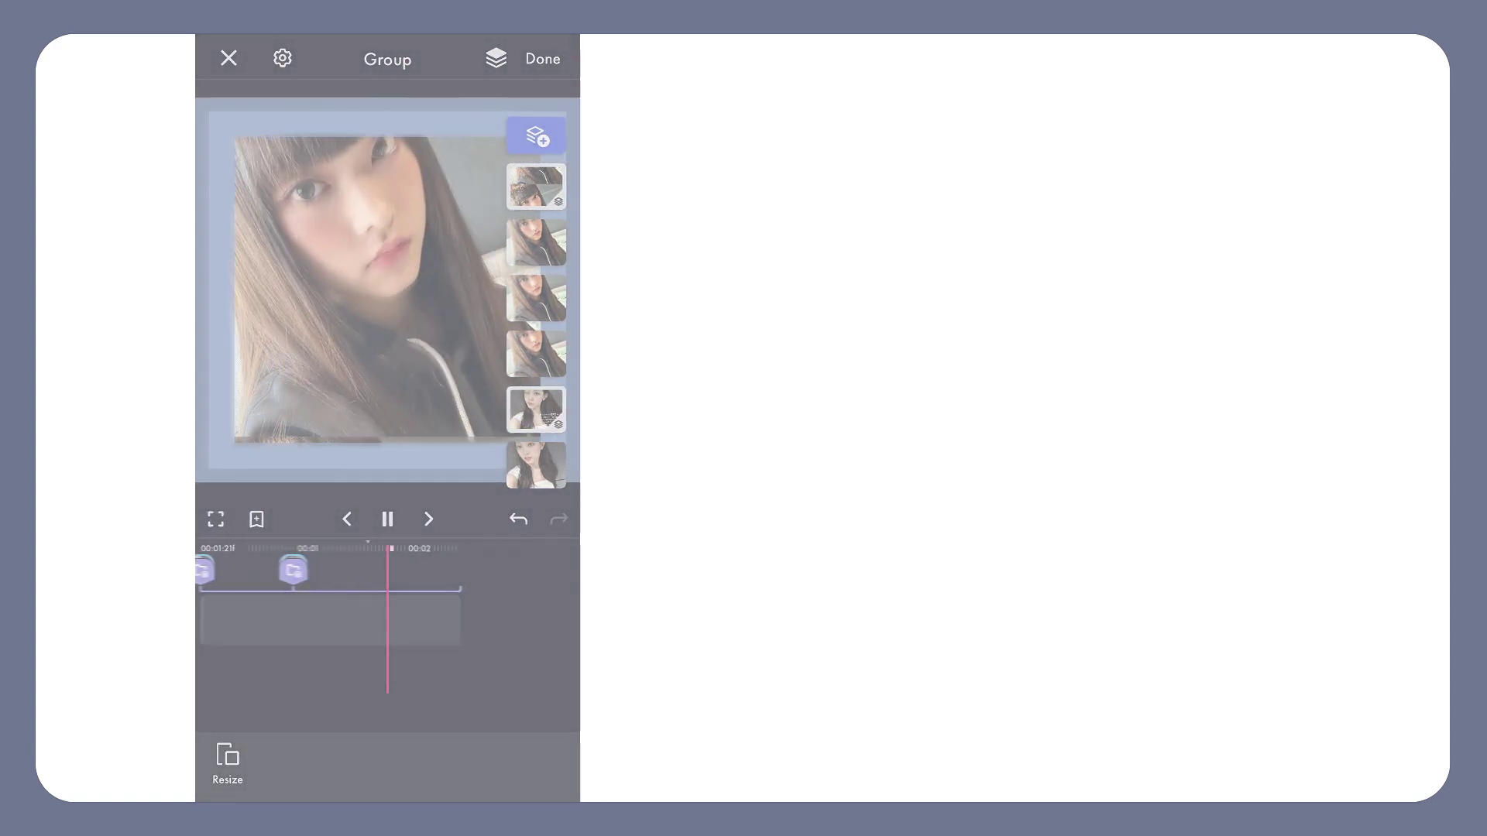